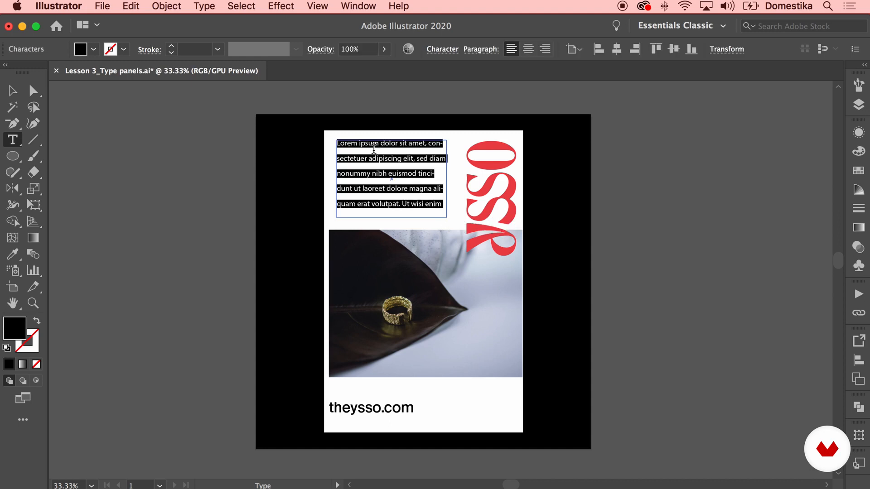
Replace the placeholder paragraph with "Based in London Made in Greece" and repeat the same sentence on a second line
{"action": "type", "text": "Based in "}
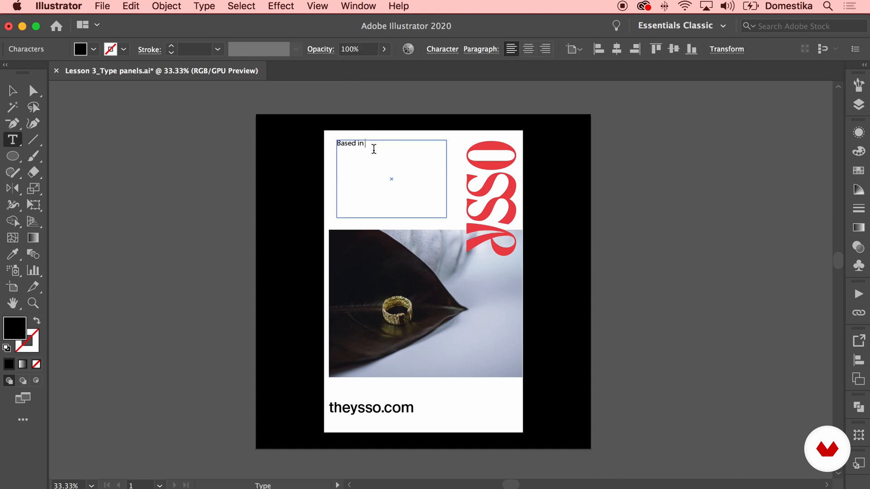
{"action": "type", "text": "London Made in Greece"}
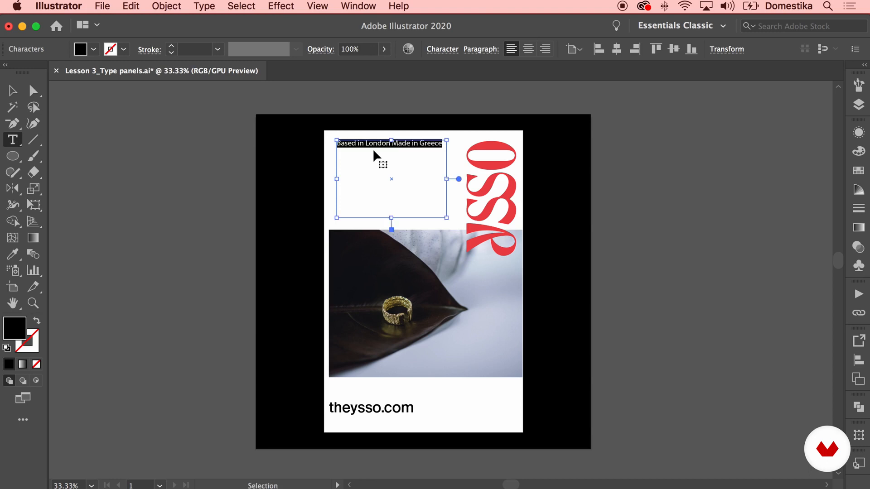
{"action": "key", "text": "Return"}
{"action": "type", "text": "Based in London Made in Greece"}
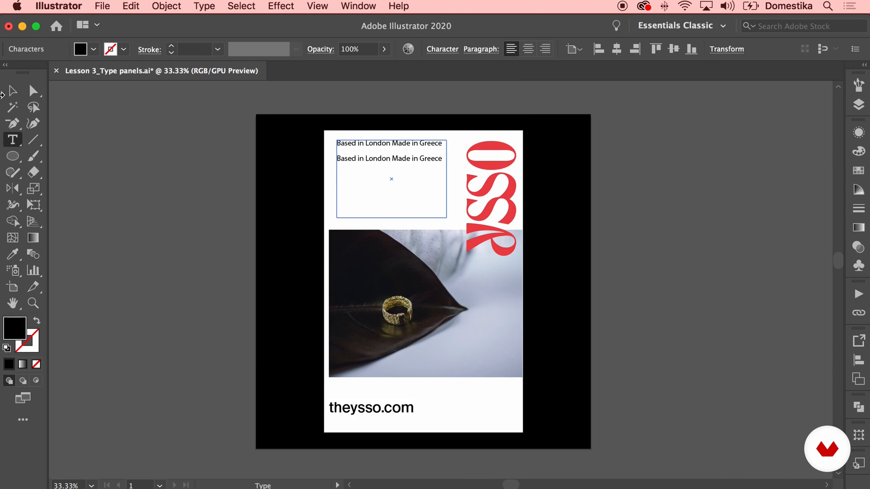
Move the tagline text frame so its left edge lines up with the left edge of the ring photo
{"action": "left_click", "coordinate": [12, 92]}
{"action": "left_click_drag", "start_coordinate": [396, 159], "coordinate": [393, 157]}
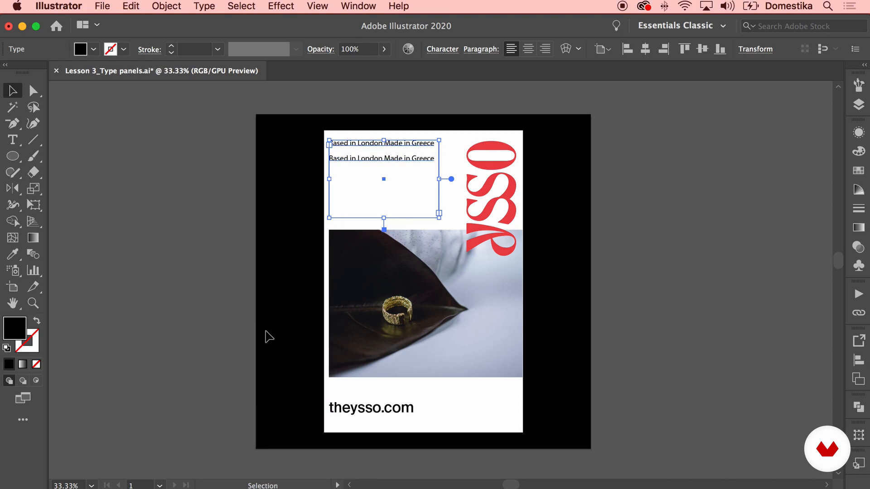
{"action": "left_click", "coordinate": [207, 174]}
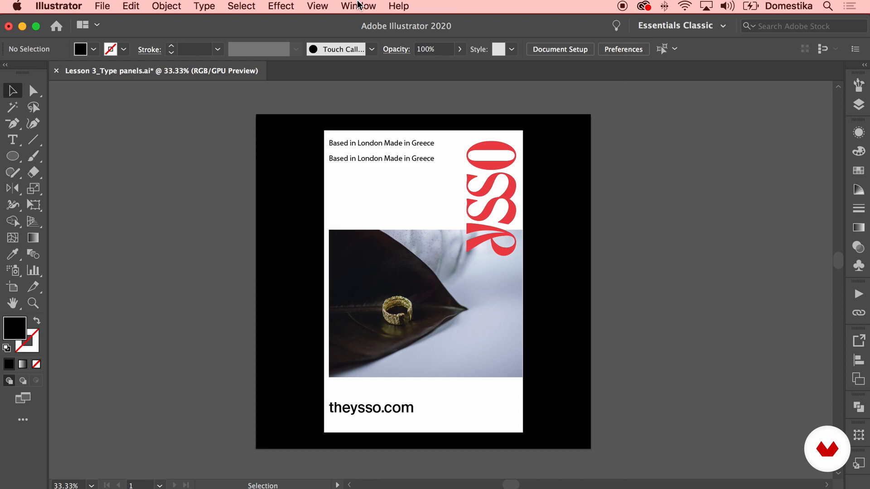
Display the floating Character formatting settings beside the artboard
{"action": "left_click", "coordinate": [358, 5]}
{"action": "scroll", "coordinate": [396, 72], "scroll_direction": "down", "scroll_amount": 5}
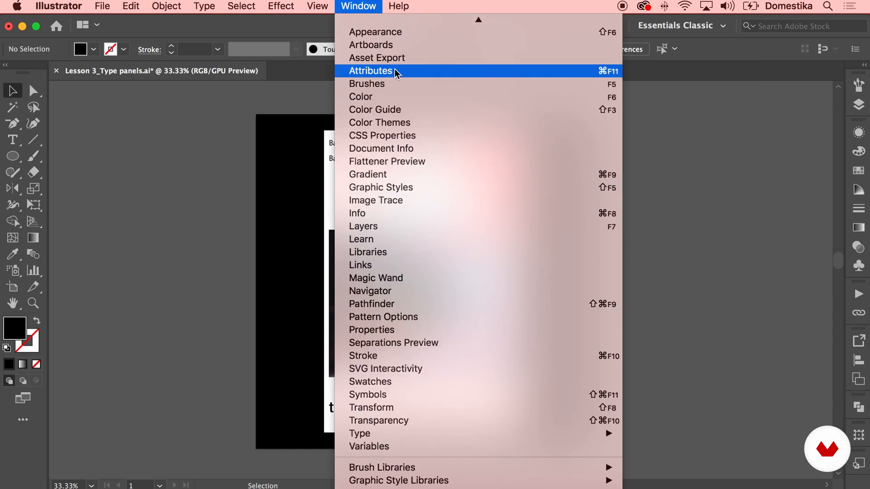
{"action": "mouse_move", "coordinate": [448, 467]}
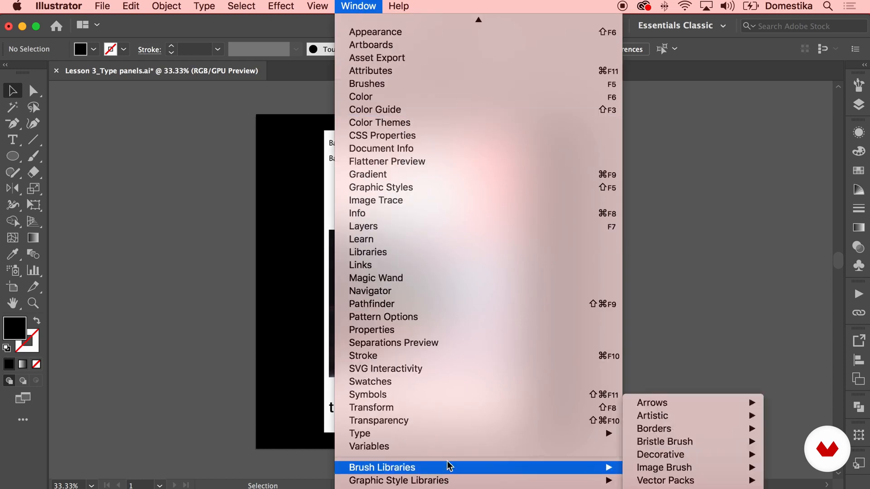
{"action": "mouse_move", "coordinate": [452, 434]}
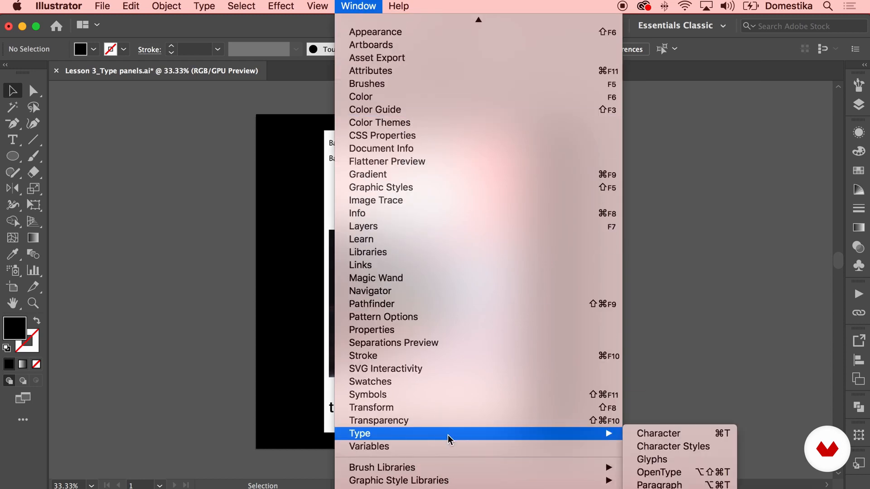
{"action": "left_click", "coordinate": [687, 433]}
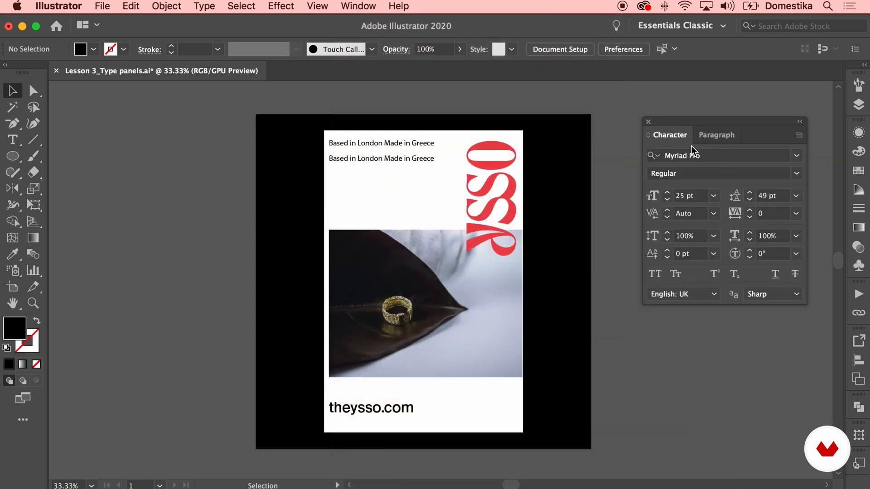
Change the tagline text block's font to Suisse Int'l in its Regular style
{"action": "left_click", "coordinate": [365, 158]}
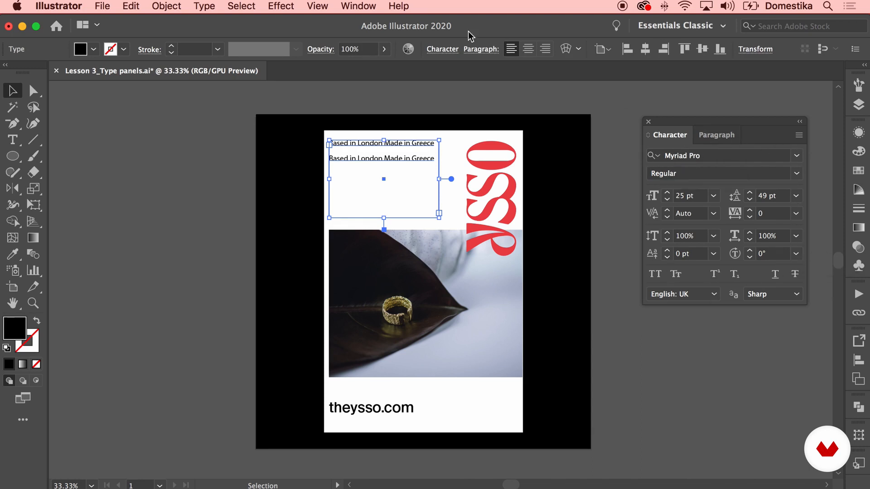
{"action": "left_click", "coordinate": [438, 51]}
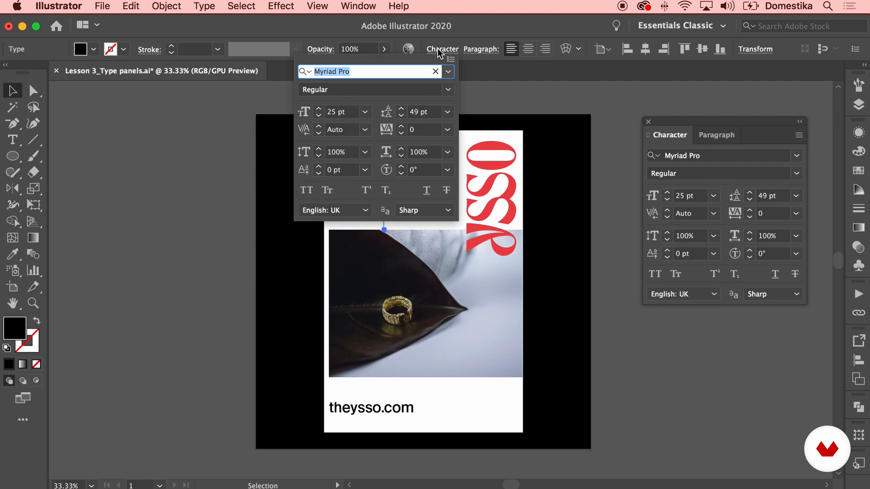
{"action": "left_click", "coordinate": [439, 51]}
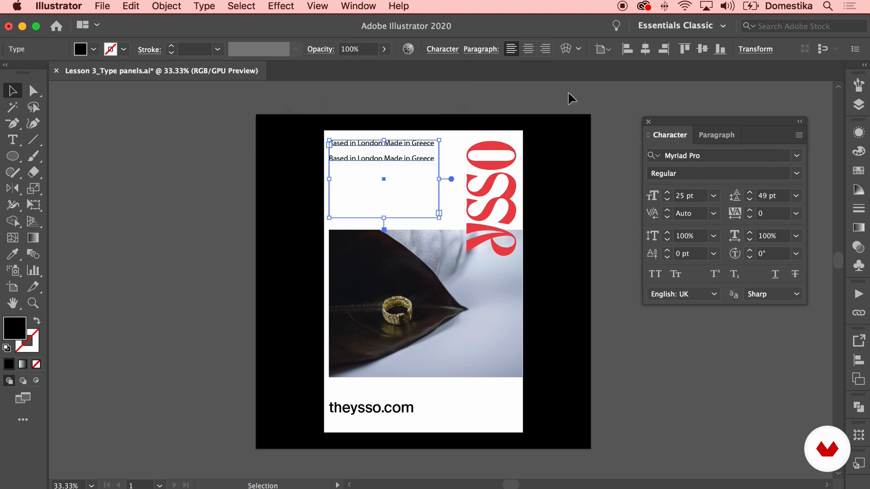
{"action": "left_click", "coordinate": [704, 154]}
{"action": "type", "text": "suis"}
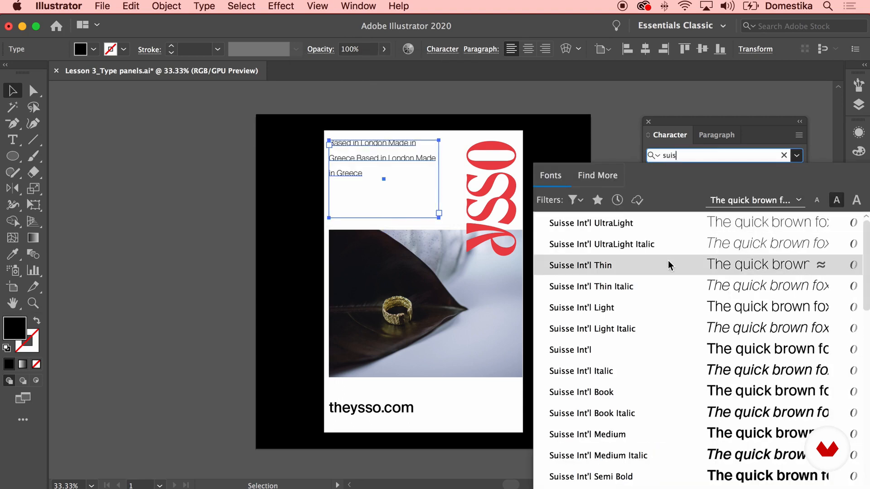
{"action": "scroll", "coordinate": [667, 263], "scroll_direction": "down", "scroll_amount": 4}
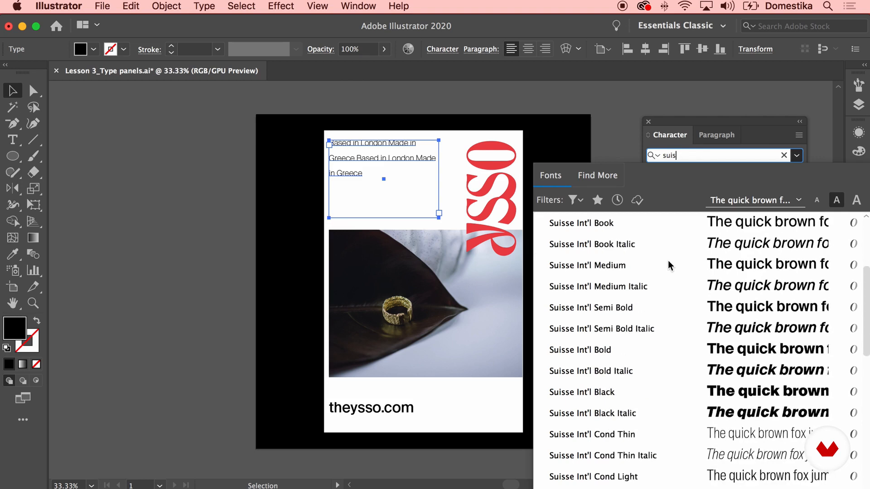
{"action": "scroll", "coordinate": [667, 263], "scroll_direction": "up", "scroll_amount": 4}
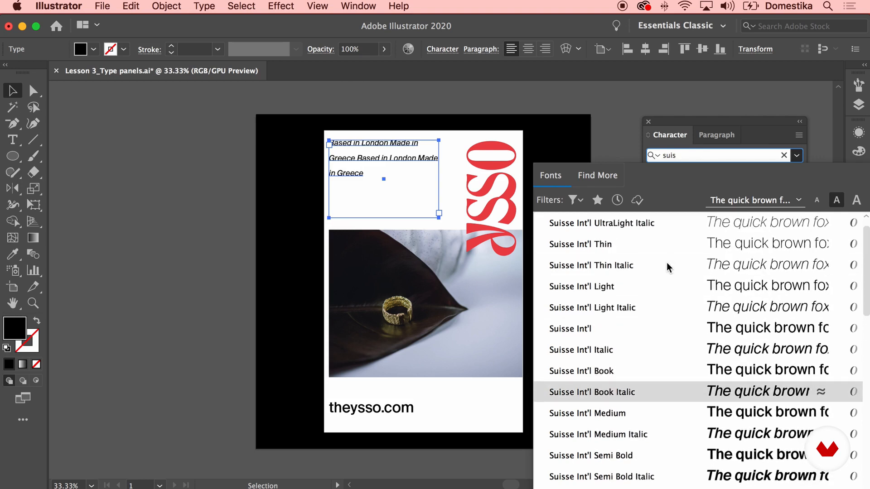
{"action": "left_click", "coordinate": [627, 326]}
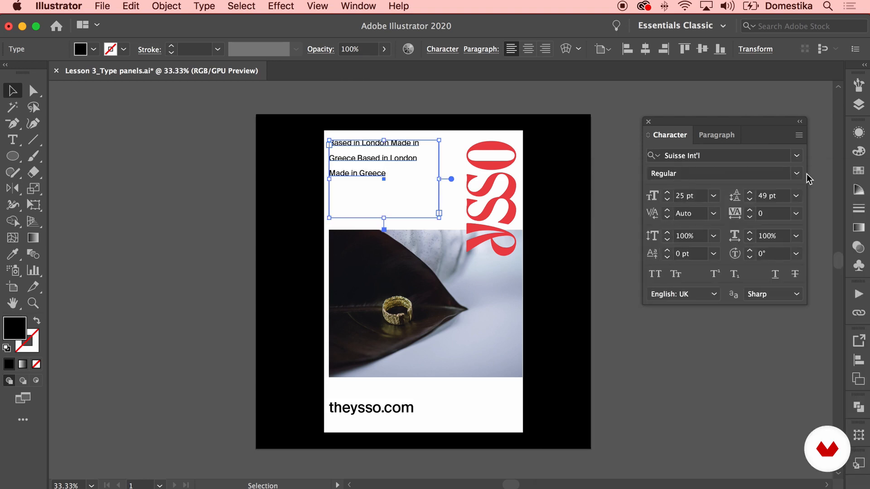
Increase the tagline's font size to 44 pt and its leading to 56 pt
{"action": "left_click", "coordinate": [669, 193]}
{"action": "left_click", "coordinate": [668, 193]}
{"action": "left_click", "coordinate": [669, 193]}
{"action": "left_click", "coordinate": [669, 193]}
{"action": "left_click", "coordinate": [668, 193]}
{"action": "left_click", "coordinate": [669, 193]}
{"action": "left_click", "coordinate": [669, 193]}
{"action": "left_click", "coordinate": [668, 193]}
{"action": "left_click", "coordinate": [669, 193]}
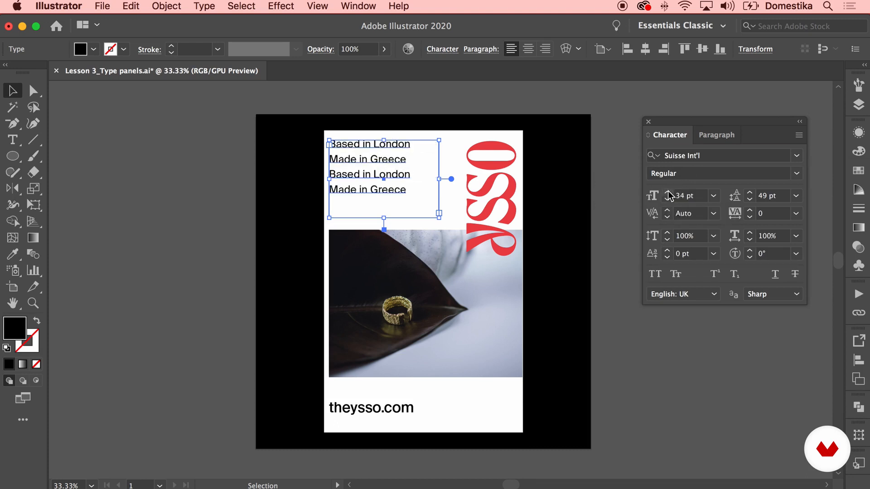
{"action": "left_click", "coordinate": [669, 193]}
{"action": "left_click", "coordinate": [669, 193]}
{"action": "left_click", "coordinate": [669, 193]}
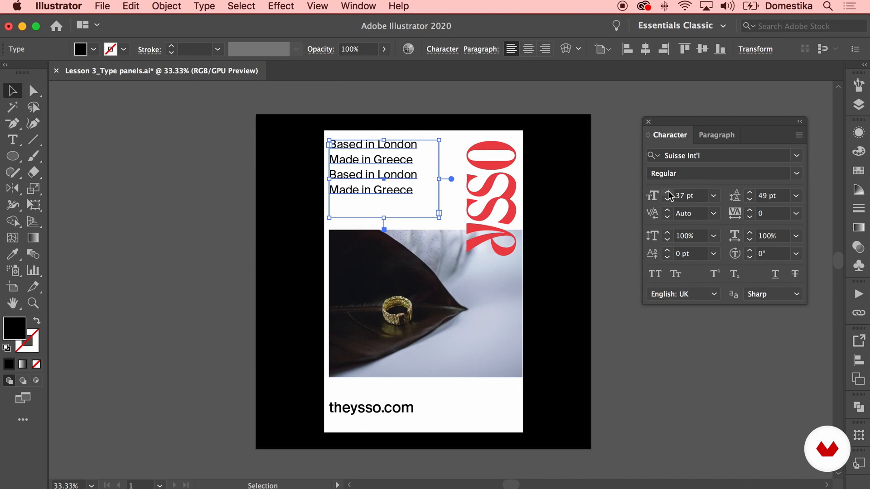
{"action": "left_click", "coordinate": [750, 193]}
{"action": "left_click", "coordinate": [750, 193]}
{"action": "left_click", "coordinate": [750, 192]}
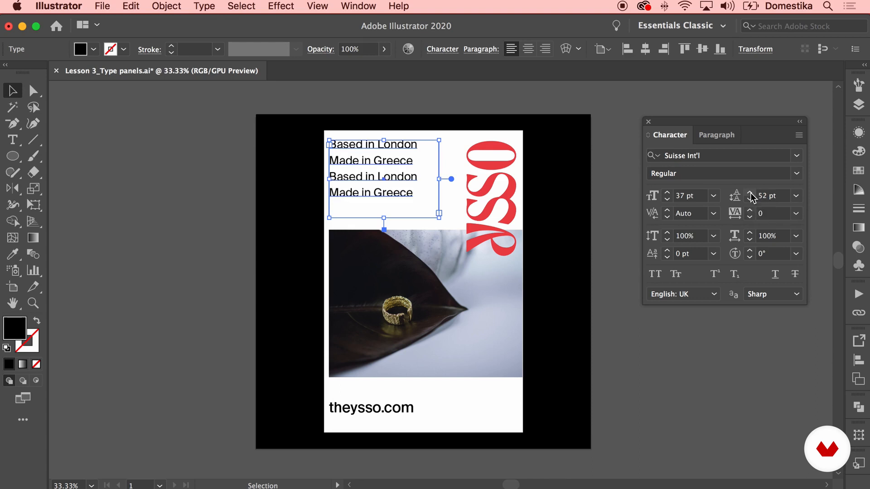
{"action": "left_click", "coordinate": [667, 192]}
{"action": "left_click", "coordinate": [668, 193]}
{"action": "left_click", "coordinate": [667, 192]}
{"action": "left_click", "coordinate": [668, 193]}
{"action": "left_click", "coordinate": [668, 193]}
{"action": "left_click", "coordinate": [750, 192]}
{"action": "left_click", "coordinate": [749, 193]}
{"action": "left_click", "coordinate": [750, 193]}
{"action": "left_click", "coordinate": [750, 193]}
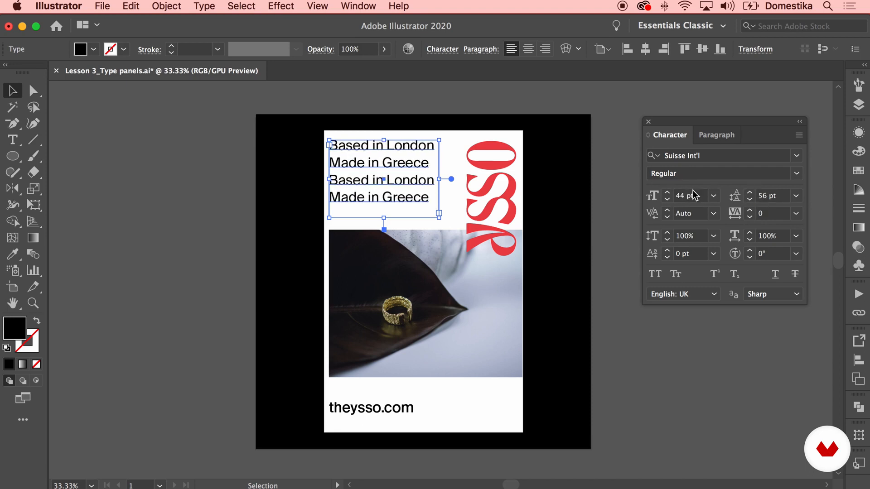
Set the tagline's font style to Light and deselect the text block
{"action": "left_click", "coordinate": [796, 174]}
{"action": "left_click", "coordinate": [709, 249]}
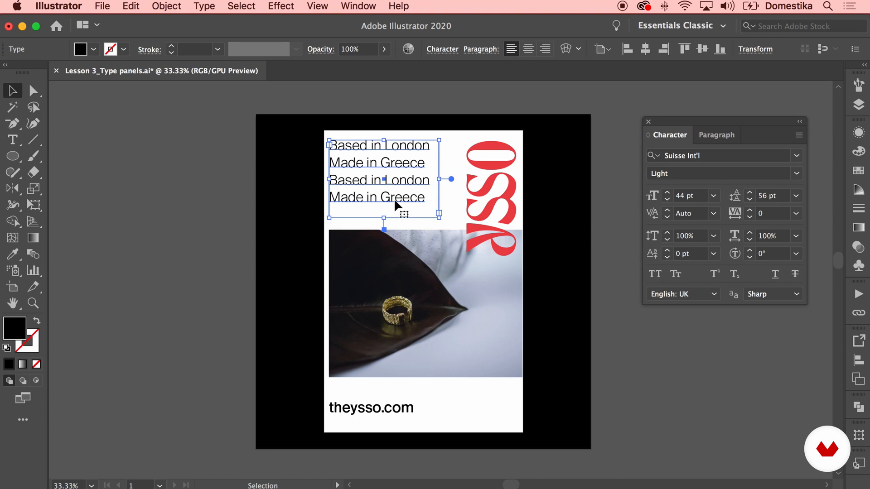
{"action": "left_click", "coordinate": [310, 223]}
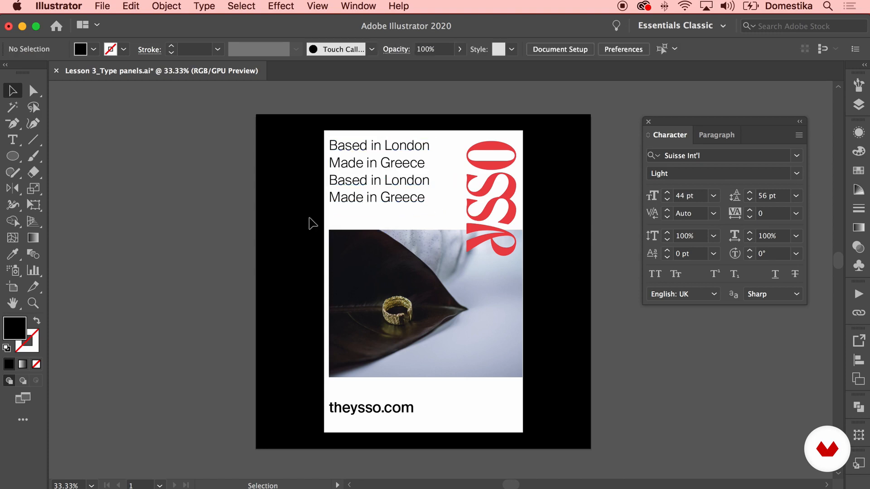
Try Optical, Metrics - Roman Only and 0 kerning on the tagline text, and return the kerning to Auto
{"action": "left_click", "coordinate": [410, 184]}
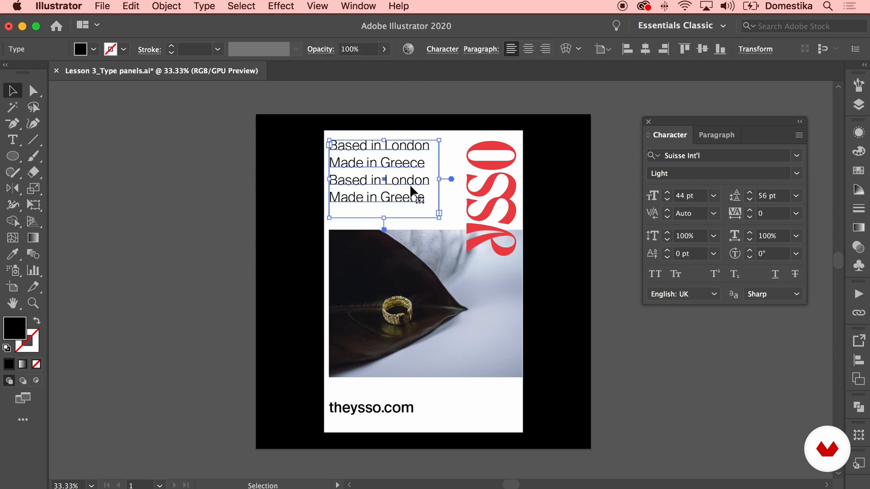
{"action": "left_click", "coordinate": [714, 214]}
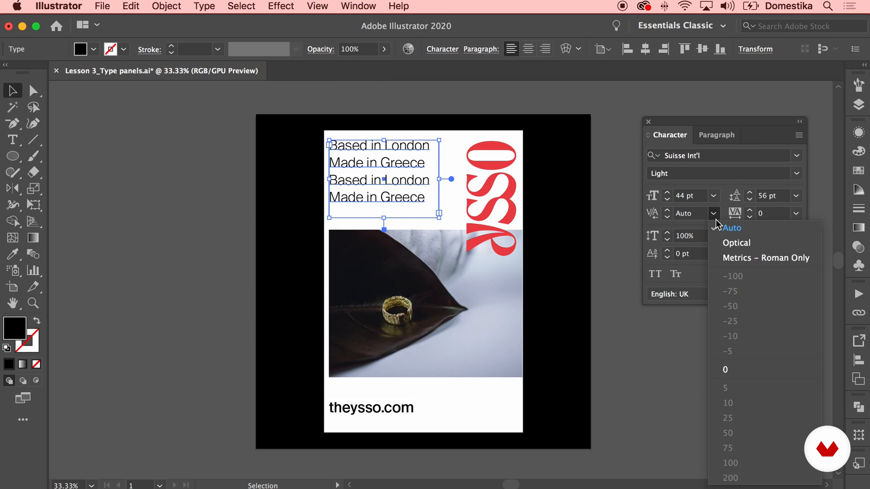
{"action": "left_click", "coordinate": [731, 245]}
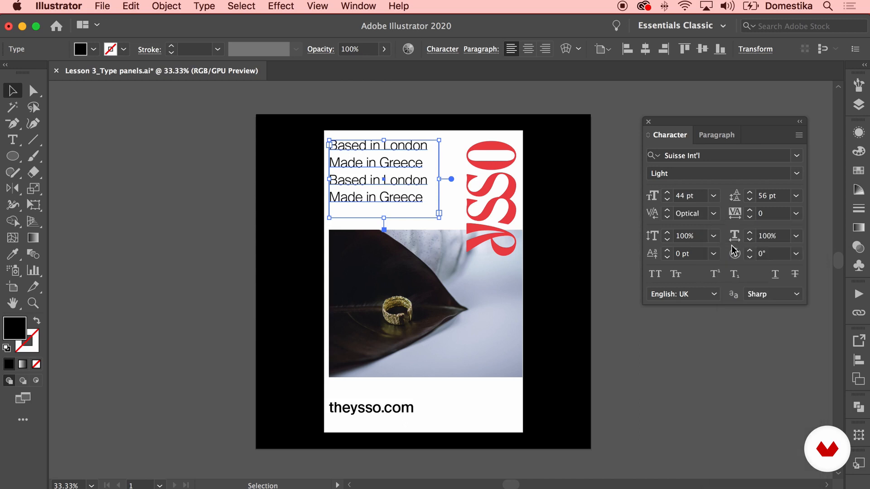
{"action": "left_click", "coordinate": [714, 216]}
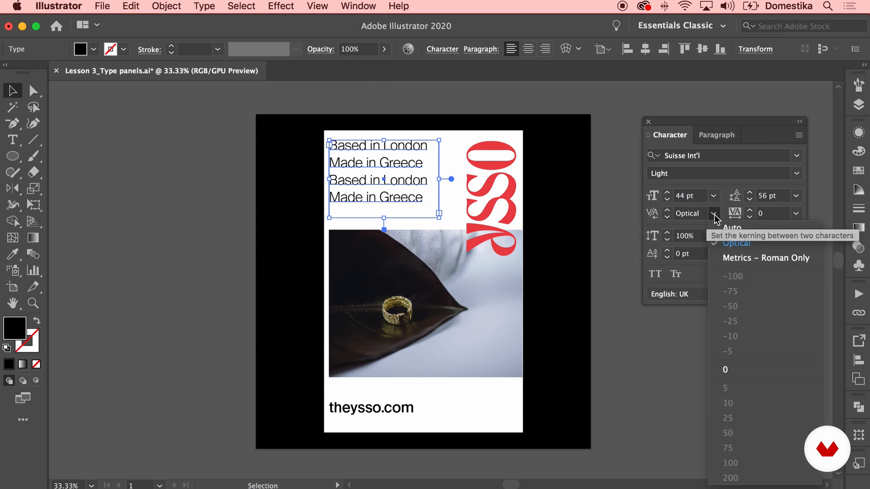
{"action": "left_click", "coordinate": [734, 258]}
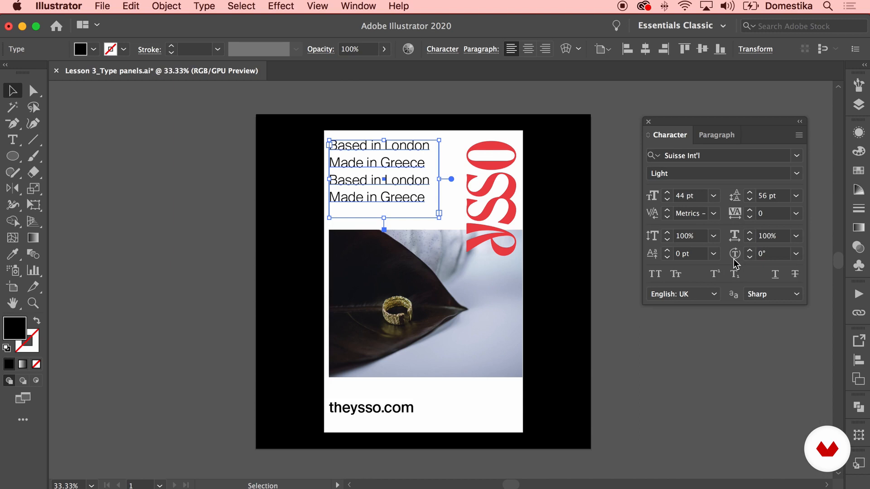
{"action": "left_click", "coordinate": [714, 213]}
{"action": "left_click", "coordinate": [732, 370]}
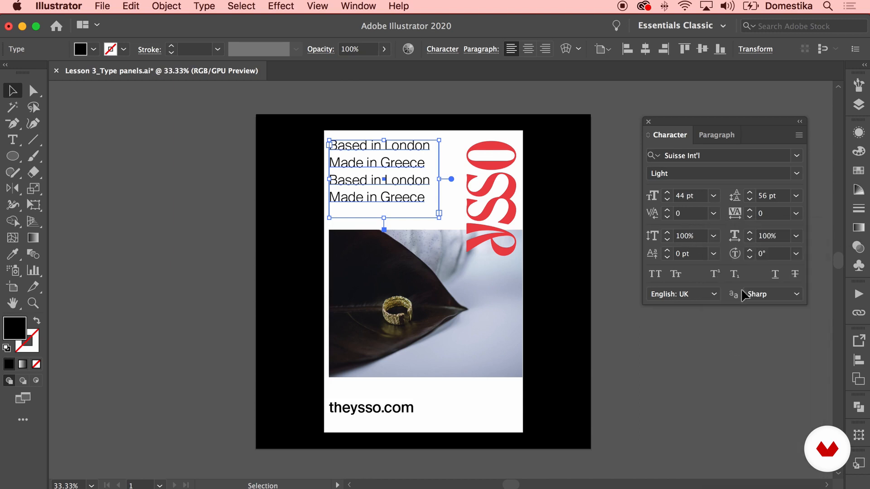
{"action": "left_click", "coordinate": [714, 214]}
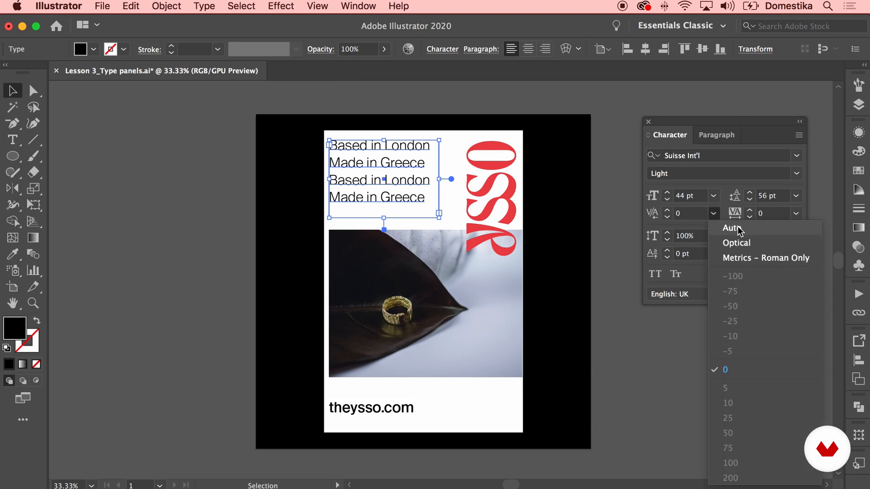
{"action": "left_click", "coordinate": [731, 228]}
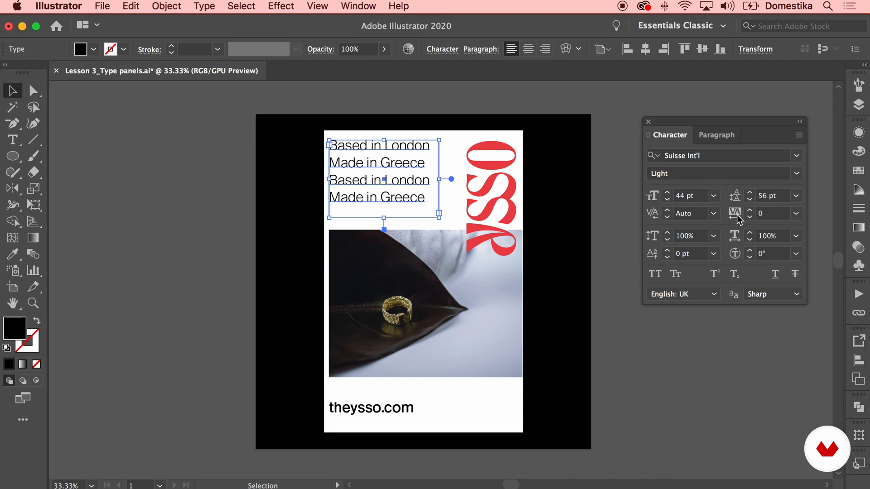
Increase the tagline's tracking to 23
{"action": "left_click", "coordinate": [749, 210]}
{"action": "left_click", "coordinate": [749, 210]}
{"action": "left_click", "coordinate": [749, 210]}
{"action": "left_click", "coordinate": [749, 210]}
{"action": "left_click", "coordinate": [749, 210]}
{"action": "left_click", "coordinate": [750, 211]}
{"action": "left_click", "coordinate": [749, 211]}
{"action": "left_click", "coordinate": [749, 210]}
{"action": "left_click", "coordinate": [749, 211]}
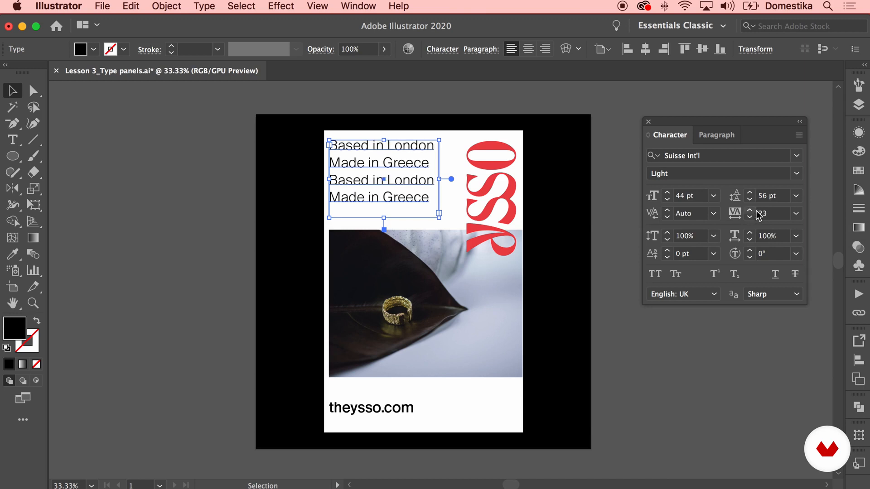
Set the tagline's tracking to 5 and deselect the text block
{"action": "left_click", "coordinate": [746, 219]}
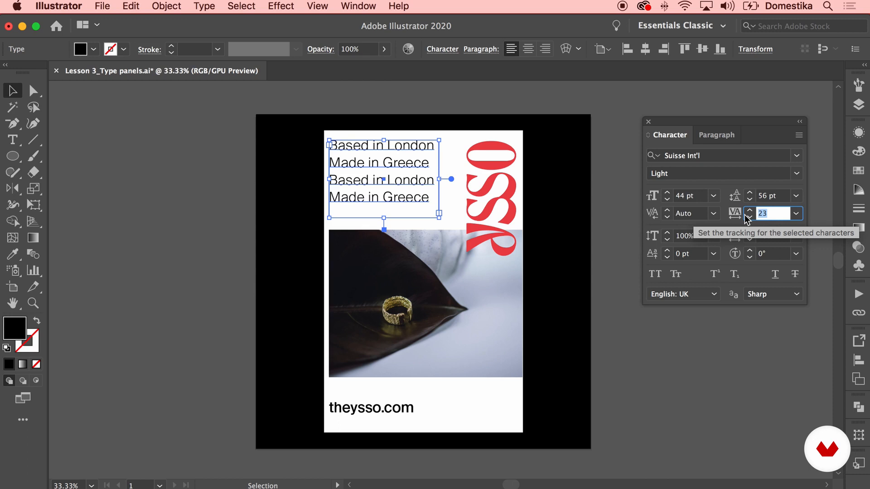
{"action": "type", "text": "5"}
{"action": "key", "text": "Return"}
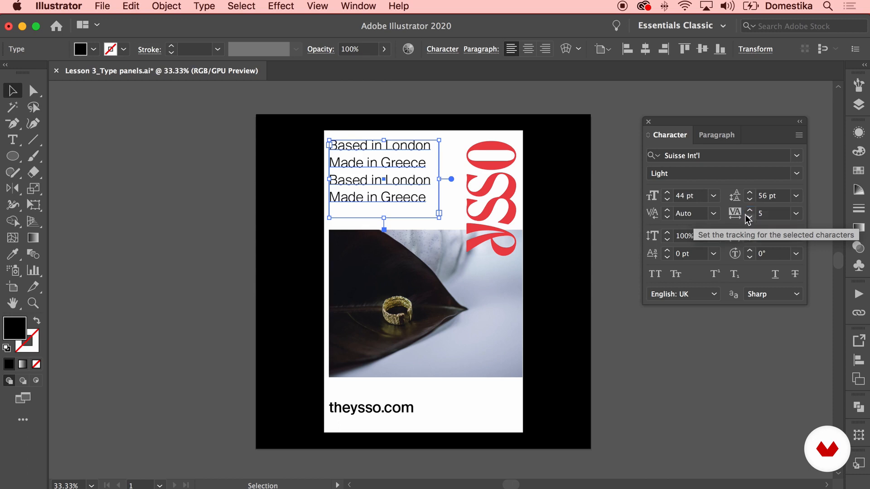
{"action": "left_click", "coordinate": [593, 208]}
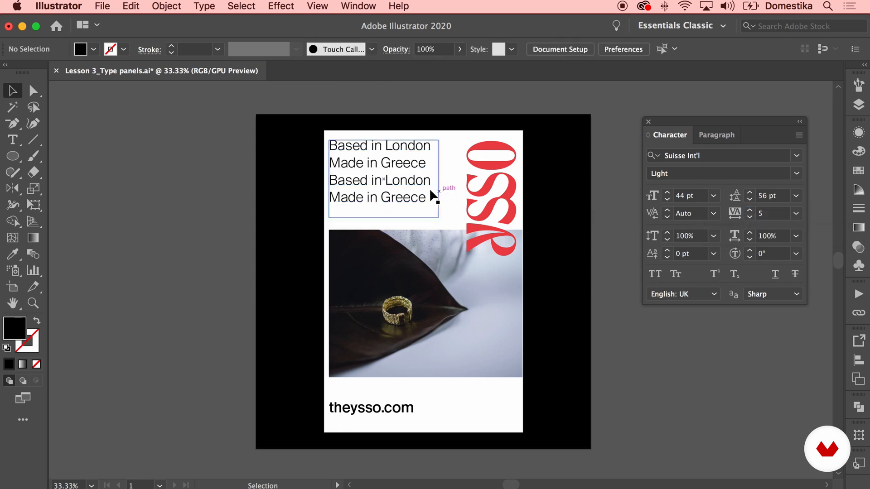
Set the tracking of the whole tagline text block to 0
{"action": "left_click", "coordinate": [417, 183]}
{"action": "left_click", "coordinate": [743, 215]}
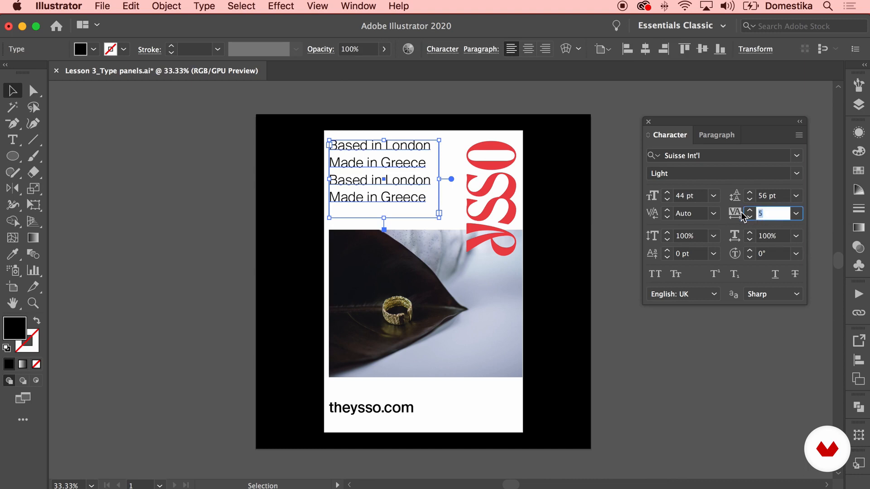
{"action": "type", "text": "0"}
{"action": "key", "text": "Return"}
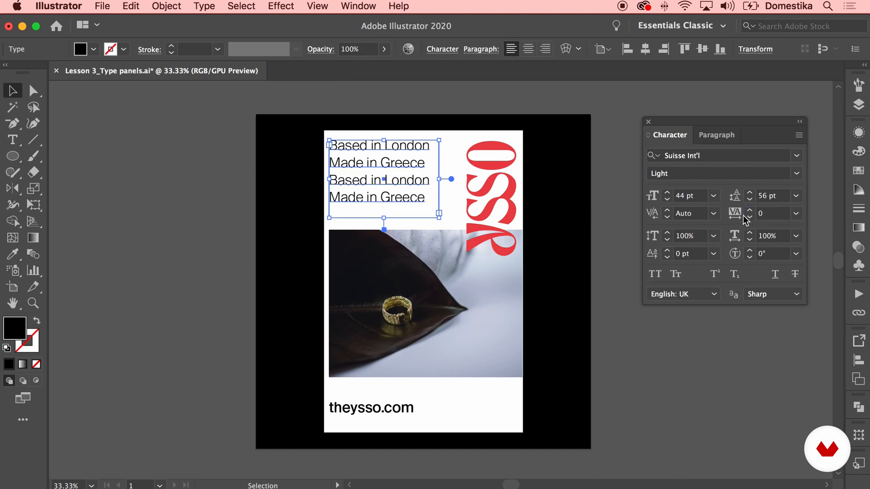
Try a 113% vertical scale and preview a 75% horizontal scale on the tagline, returning both to 100%
{"action": "left_click", "coordinate": [667, 233]}
{"action": "left_click", "coordinate": [667, 233], "text": "shift"}
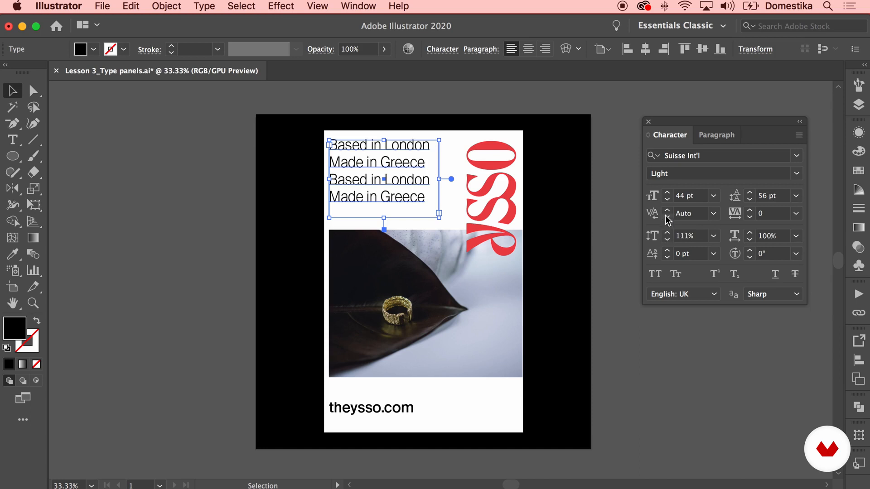
{"action": "left_click", "coordinate": [667, 233]}
{"action": "left_click", "coordinate": [667, 233]}
{"action": "left_click", "coordinate": [714, 235]}
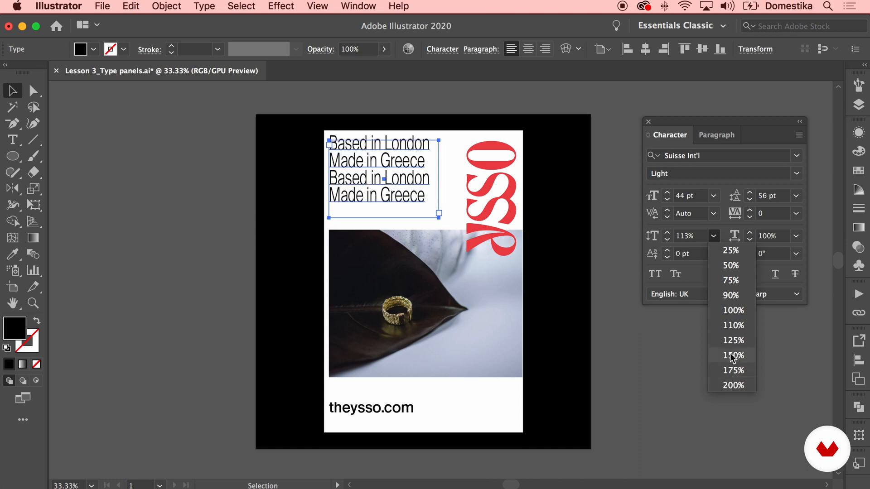
{"action": "left_click", "coordinate": [732, 309]}
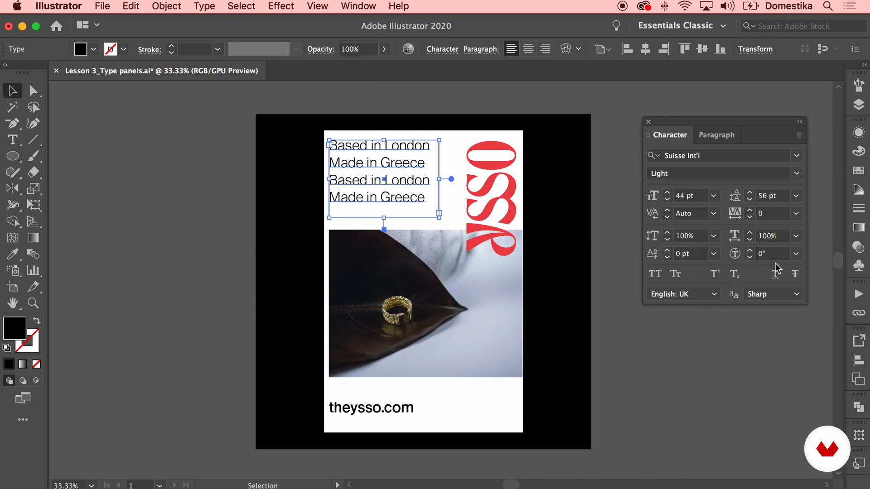
{"action": "left_click", "coordinate": [796, 236]}
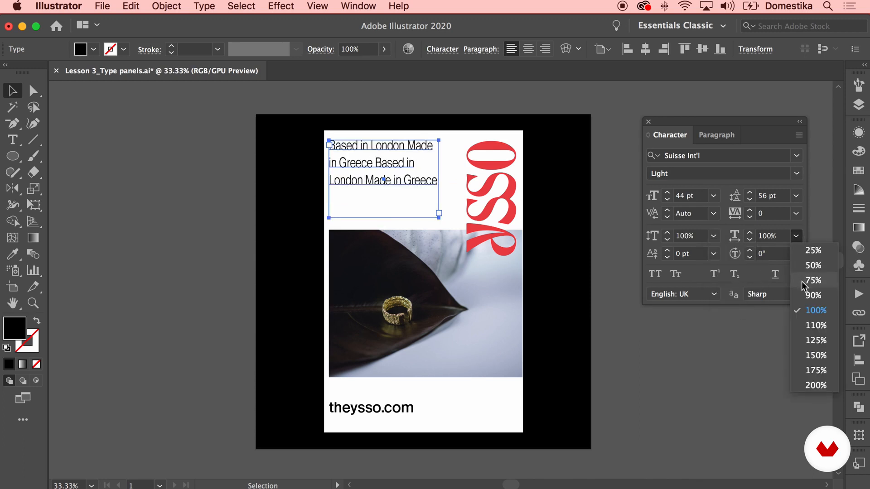
{"action": "left_click", "coordinate": [808, 310]}
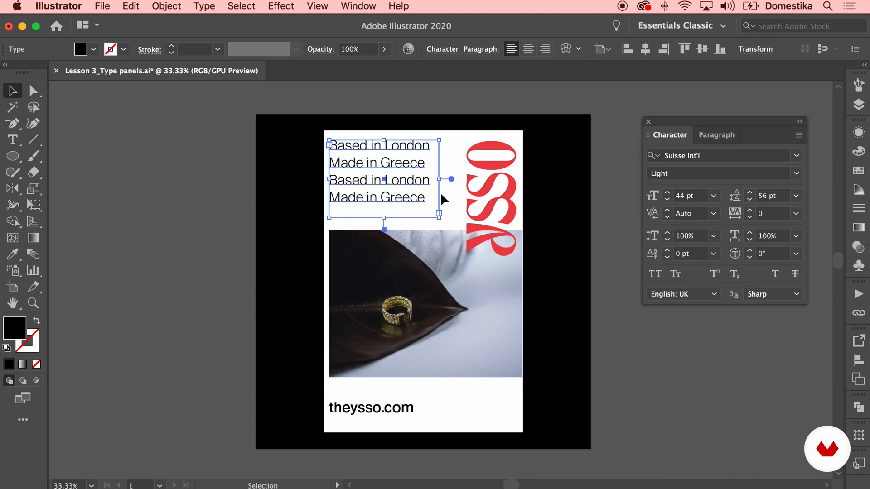
Raise the letters "ee" of "Greece" in the tagline's second line with an 8 pt baseline shift
{"action": "double_click", "coordinate": [398, 163]}
{"action": "left_click_drag", "start_coordinate": [397, 162], "coordinate": [410, 162]}
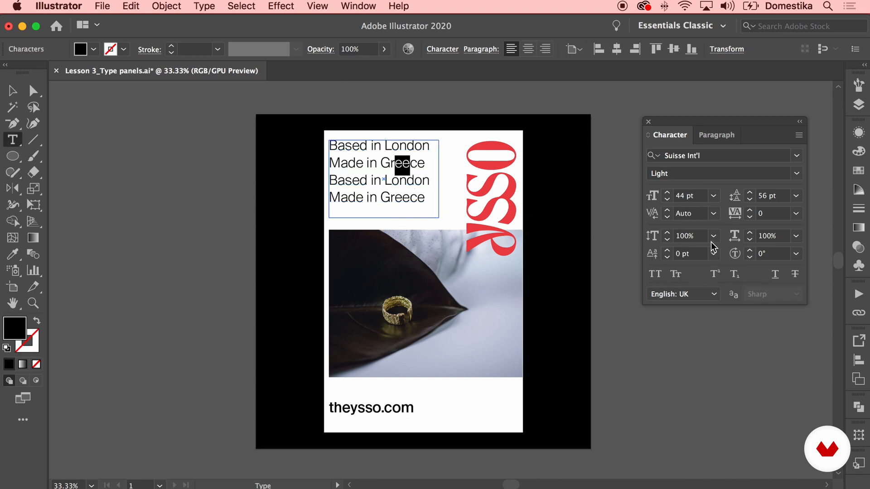
{"action": "left_click", "coordinate": [667, 251]}
{"action": "left_click", "coordinate": [666, 251]}
{"action": "left_click", "coordinate": [667, 251]}
{"action": "left_click", "coordinate": [666, 251]}
{"action": "left_click", "coordinate": [667, 251]}
{"action": "left_click", "coordinate": [667, 251]}
{"action": "left_click", "coordinate": [666, 251]}
{"action": "left_click", "coordinate": [666, 251]}
{"action": "left_click", "coordinate": [13, 91]}
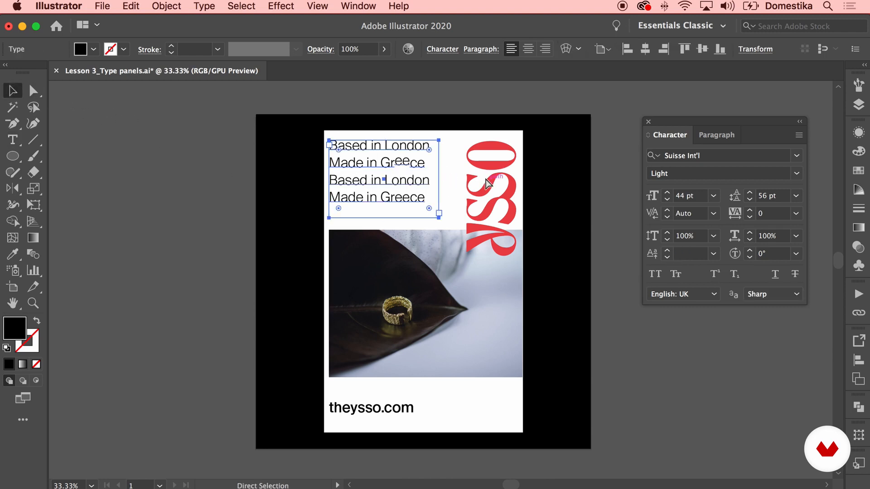
Reset the baseline shift of the raised "ee" in the second line to 0 pt
{"action": "left_click_drag", "start_coordinate": [396, 162], "coordinate": [410, 162]}
{"action": "left_click", "coordinate": [689, 254]}
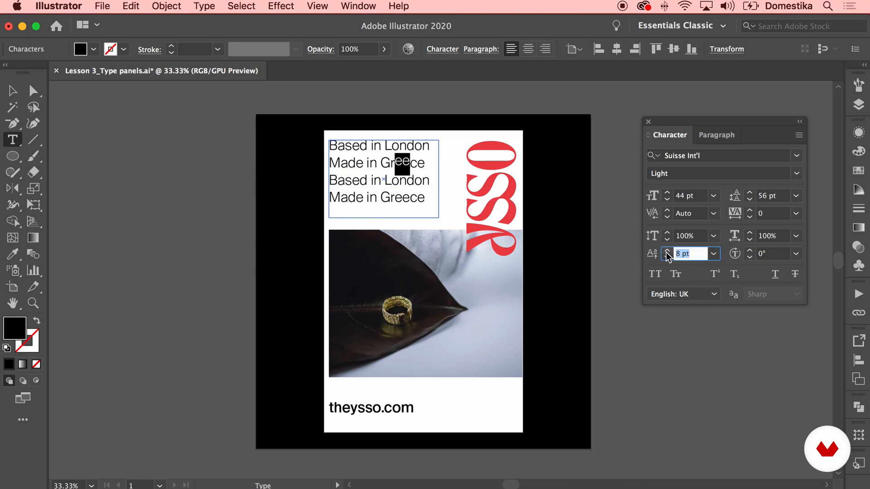
{"action": "type", "text": "0"}
{"action": "key", "text": "Return"}
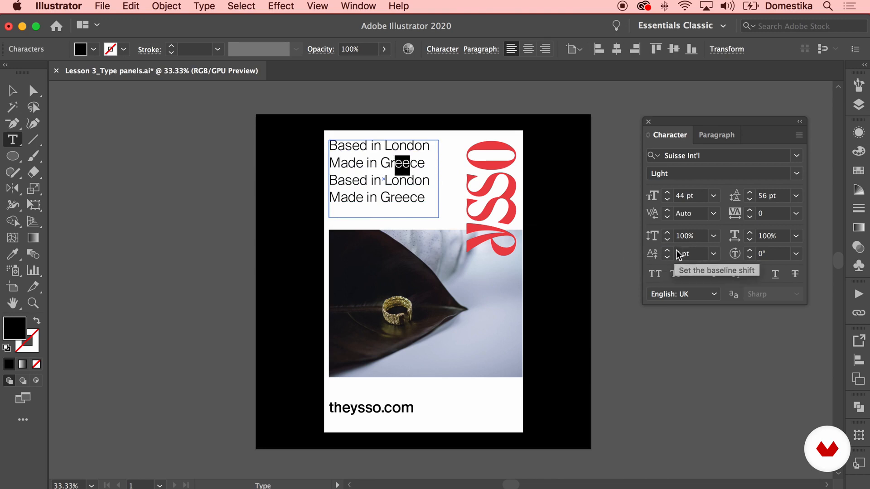
Try an 18° character rotation on the "ee" of "Greece" in the second line, and return it to 0°
{"action": "left_click", "coordinate": [750, 250]}
{"action": "left_click", "coordinate": [750, 250]}
{"action": "left_click", "coordinate": [750, 250]}
{"action": "left_click", "coordinate": [750, 251]}
{"action": "left_click", "coordinate": [750, 251]}
{"action": "left_click", "coordinate": [750, 250]}
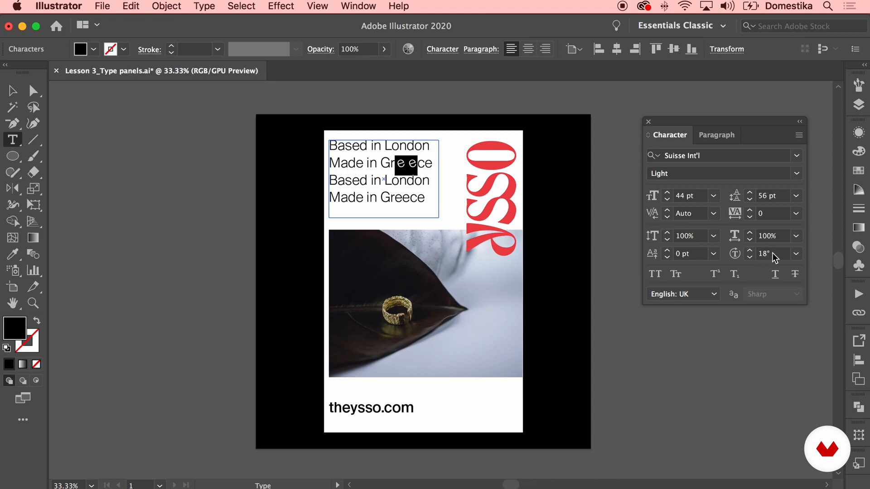
{"action": "left_click", "coordinate": [773, 253]}
{"action": "type", "text": "0"}
{"action": "key", "text": "Return"}
{"action": "left_click", "coordinate": [13, 91]}
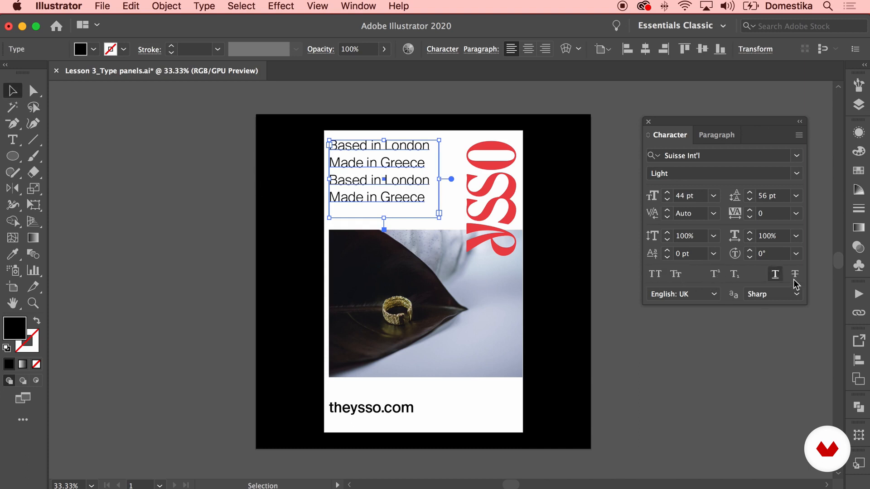
Try All Caps and Small Caps on the whole tagline, turning each off again
{"action": "left_click", "coordinate": [654, 275]}
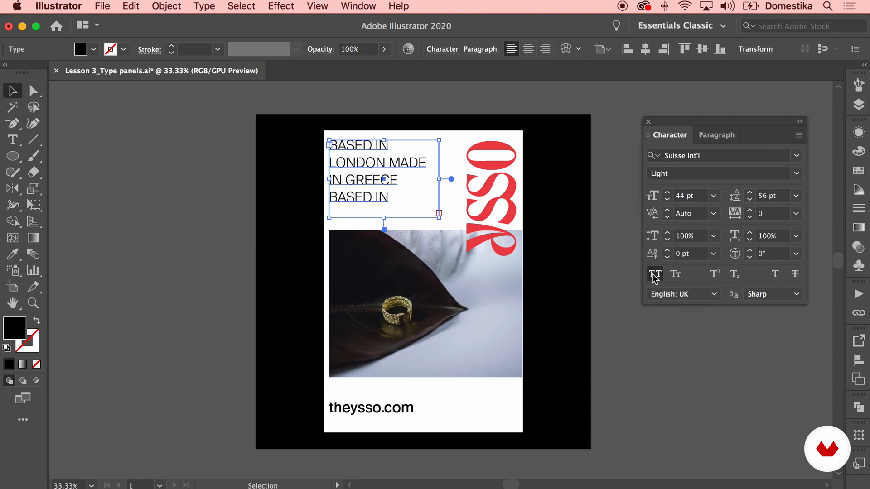
{"action": "left_click", "coordinate": [656, 275]}
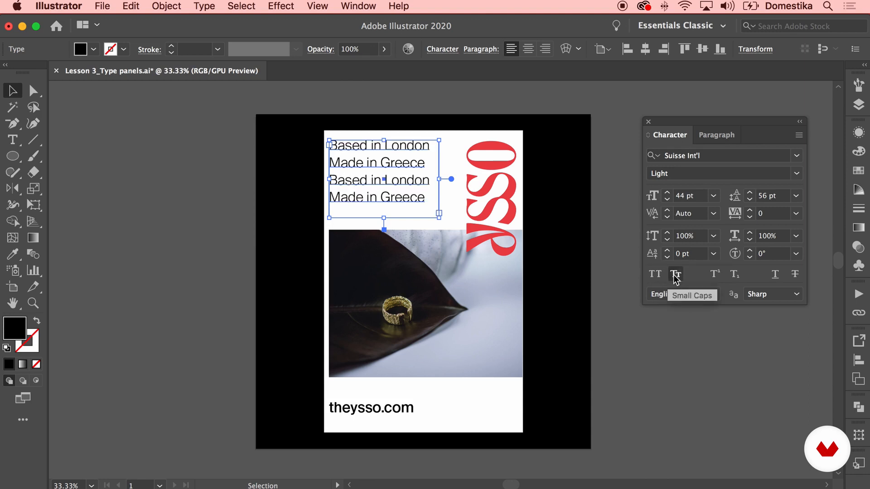
{"action": "left_click", "coordinate": [674, 274]}
{"action": "left_click", "coordinate": [675, 275]}
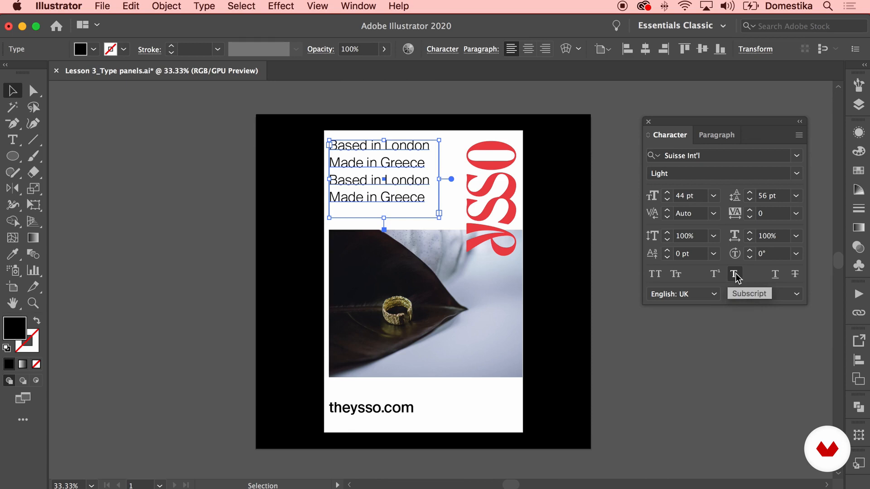
Add a "1" after the first "Greece", try it as superscript and subscript, and delete it
{"action": "double_click", "coordinate": [383, 162]}
{"action": "left_click", "coordinate": [429, 162]}
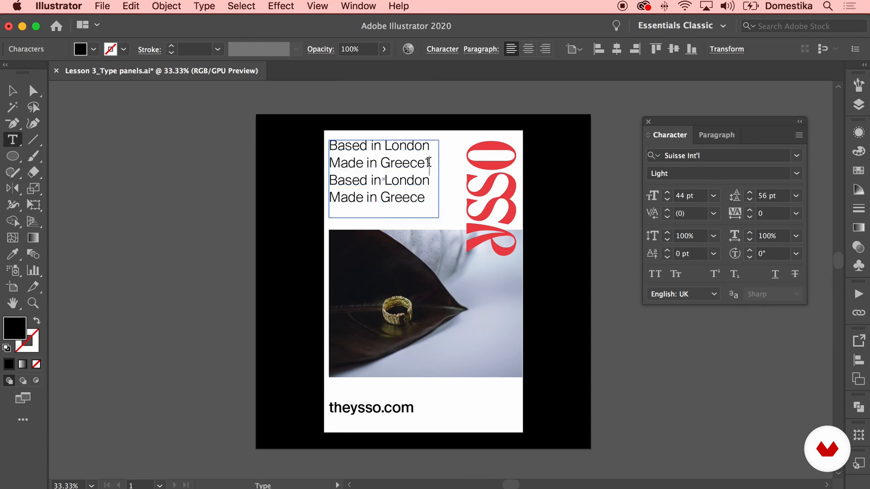
{"action": "left_click", "coordinate": [715, 274]}
{"action": "type", "text": "1"}
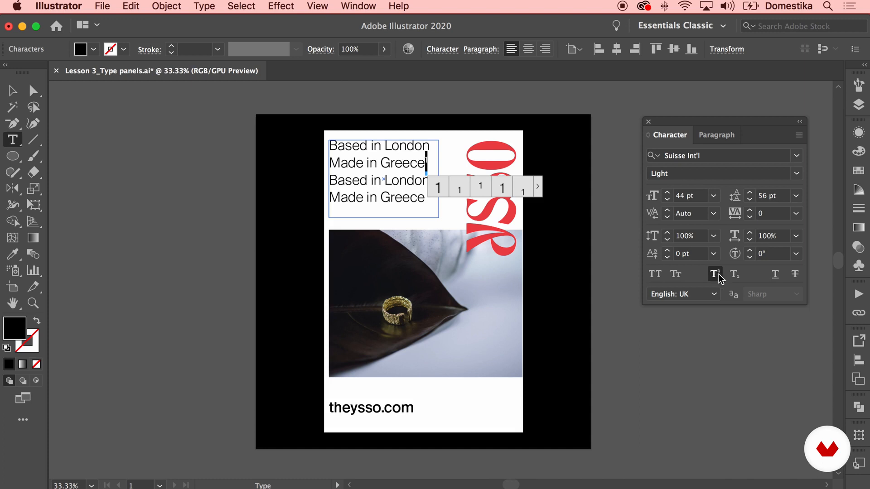
{"action": "left_click", "coordinate": [735, 275]}
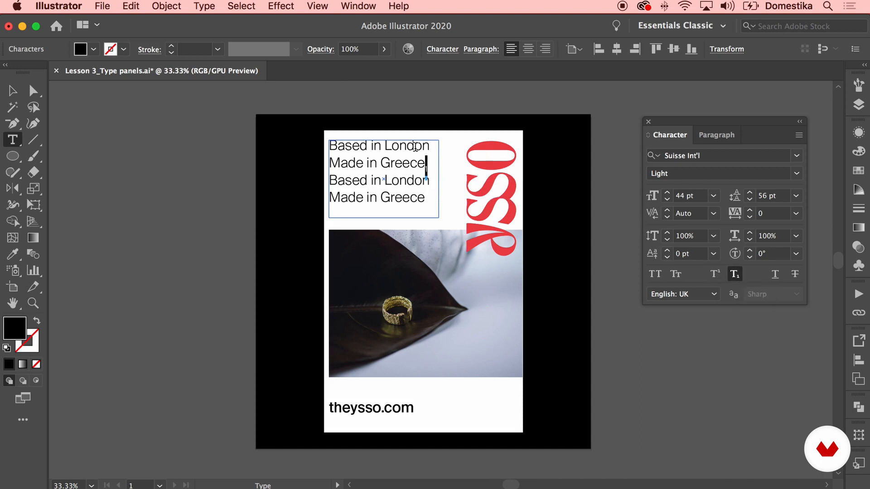
{"action": "key", "text": "BackSpace"}
{"action": "left_click", "coordinate": [14, 92]}
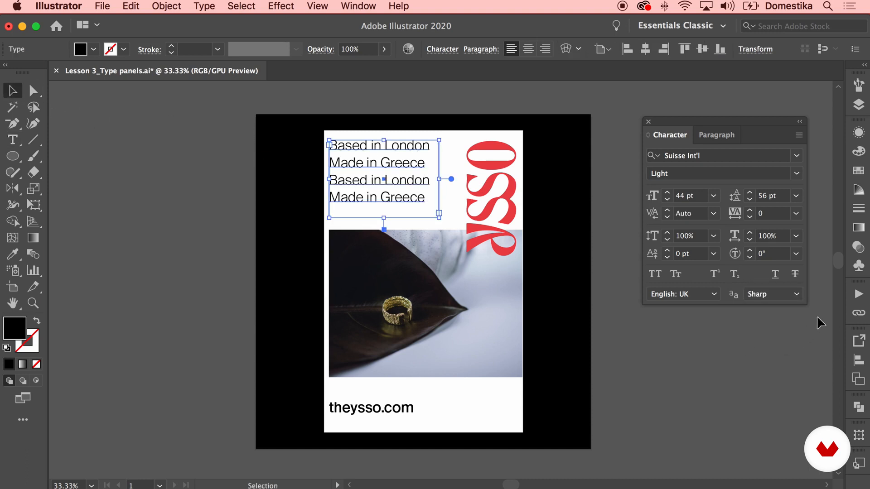
Try underlining the whole tagline, and remove the underline
{"action": "left_click", "coordinate": [774, 275]}
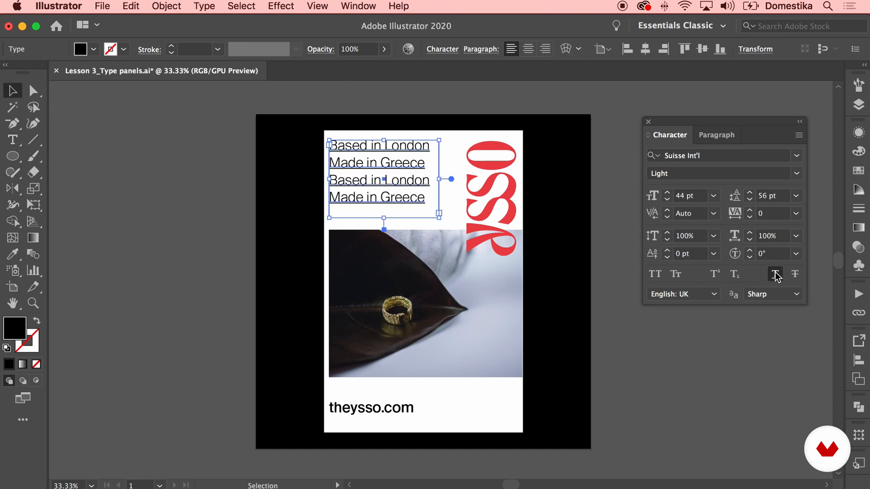
{"action": "left_click", "coordinate": [730, 344]}
{"action": "left_click", "coordinate": [381, 171]}
{"action": "left_click", "coordinate": [775, 274]}
Try a strikethrough on the whole tagline, and remove it
{"action": "left_click", "coordinate": [795, 273]}
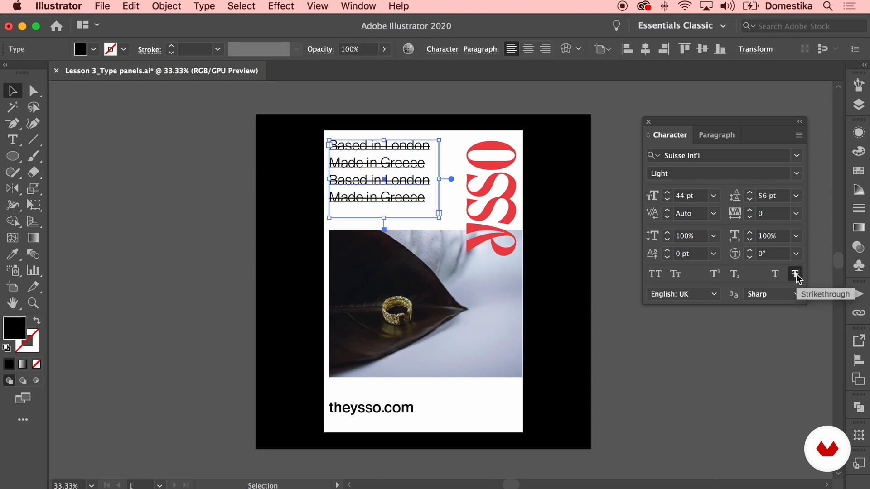
{"action": "left_click", "coordinate": [765, 381]}
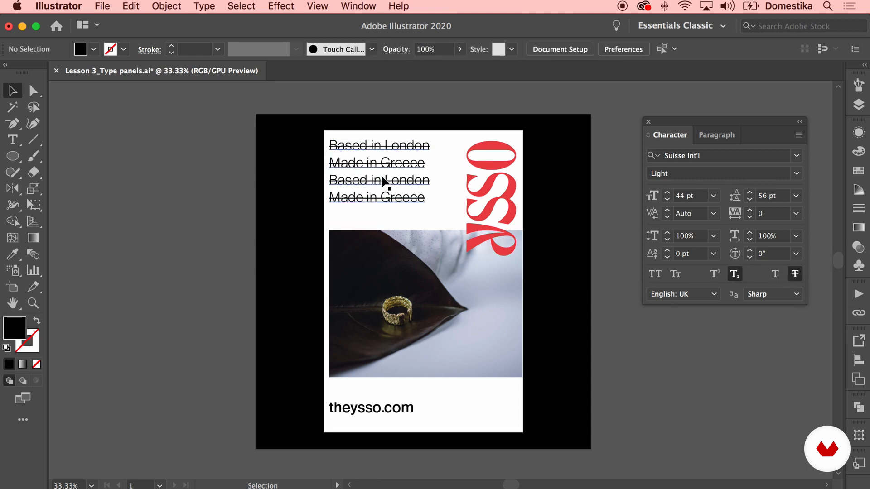
{"action": "left_click", "coordinate": [398, 182]}
{"action": "left_click", "coordinate": [795, 274]}
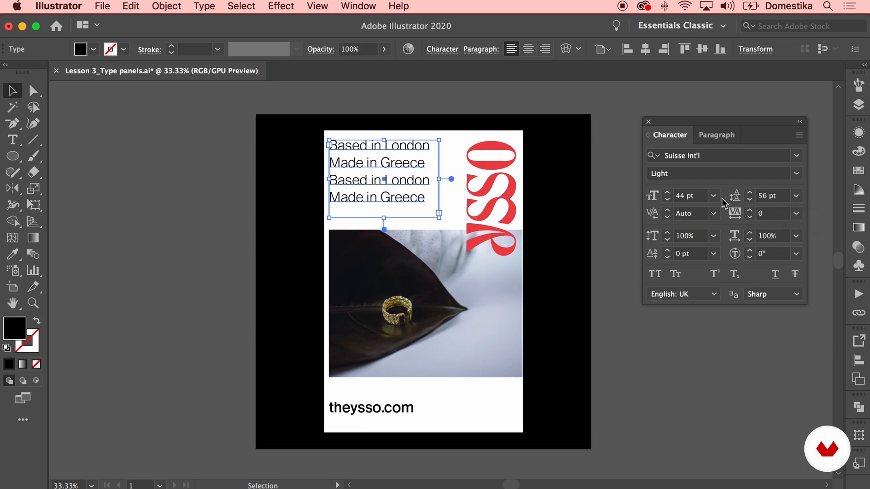
Set the tagline's second line, "Made in Greece", to the Light Italic font style
{"action": "double_click", "coordinate": [414, 161]}
{"action": "left_click_drag", "start_coordinate": [426, 162], "coordinate": [328, 162]}
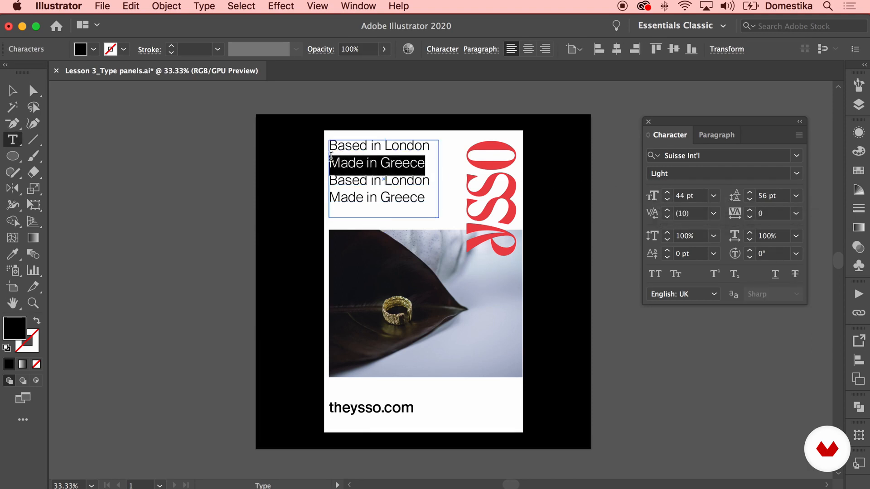
{"action": "left_click", "coordinate": [798, 174]}
{"action": "left_click", "coordinate": [711, 263]}
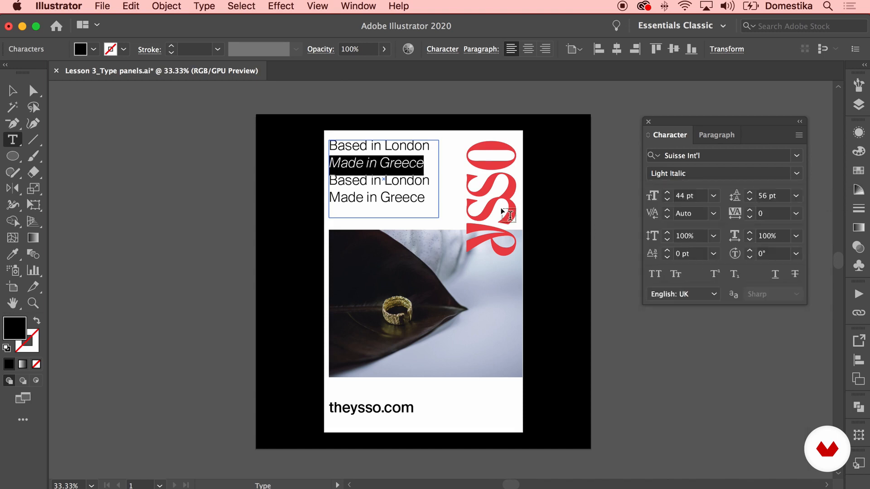
Set the tagline's last line, "Made in Greece", to Light Italic as well and deselect the text block
{"action": "left_click", "coordinate": [396, 191]}
{"action": "key", "text": "super+a"}
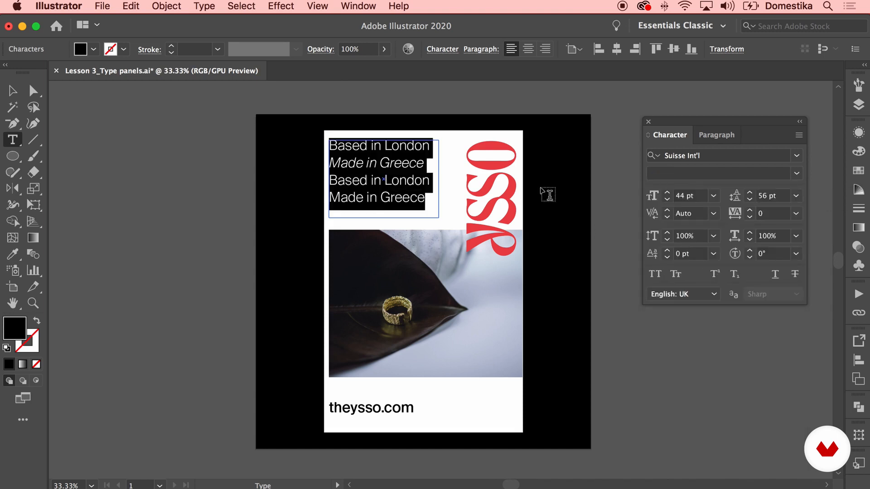
{"action": "left_click", "coordinate": [406, 189]}
{"action": "left_click_drag", "start_coordinate": [427, 163], "coordinate": [308, 163]}
{"action": "left_click", "coordinate": [417, 198]}
{"action": "key", "text": "super+a"}
{"action": "left_click", "coordinate": [418, 197]}
{"action": "left_click_drag", "start_coordinate": [426, 198], "coordinate": [324, 199]}
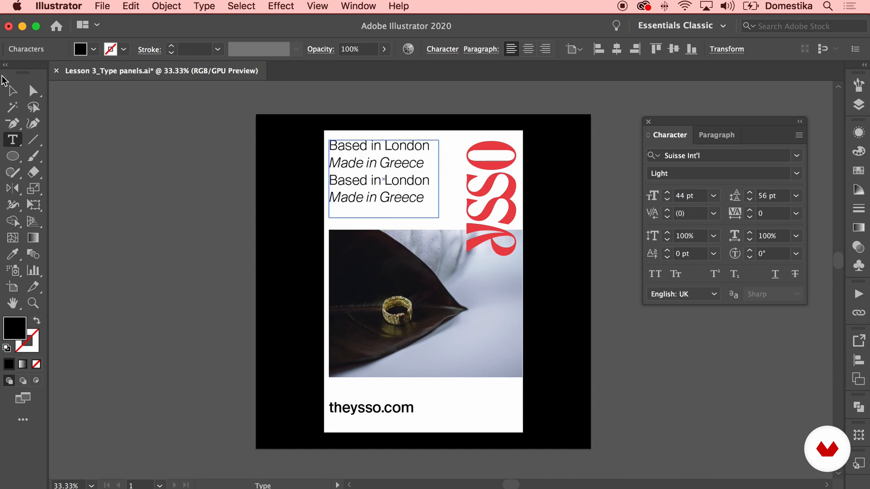
{"action": "left_click", "coordinate": [13, 91]}
{"action": "left_click", "coordinate": [180, 182]}
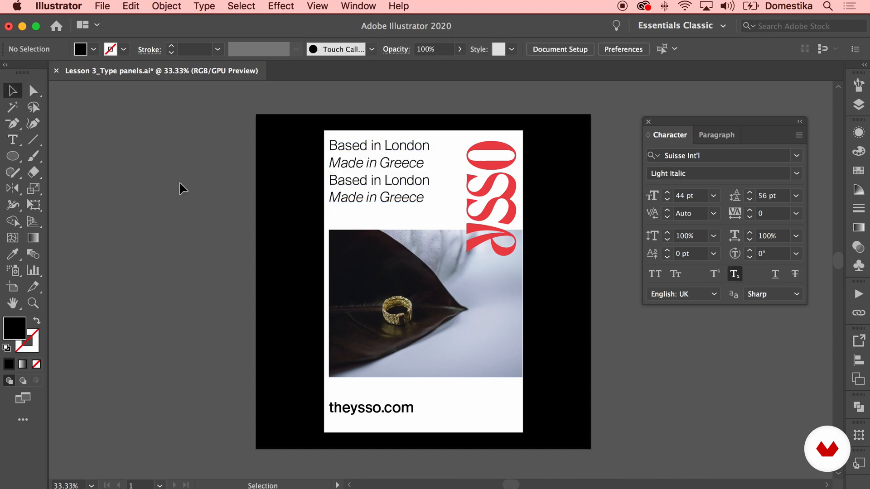
Set the whole tagline to a 46 pt font size with 57 pt leading and deselect it
{"action": "left_click", "coordinate": [429, 195]}
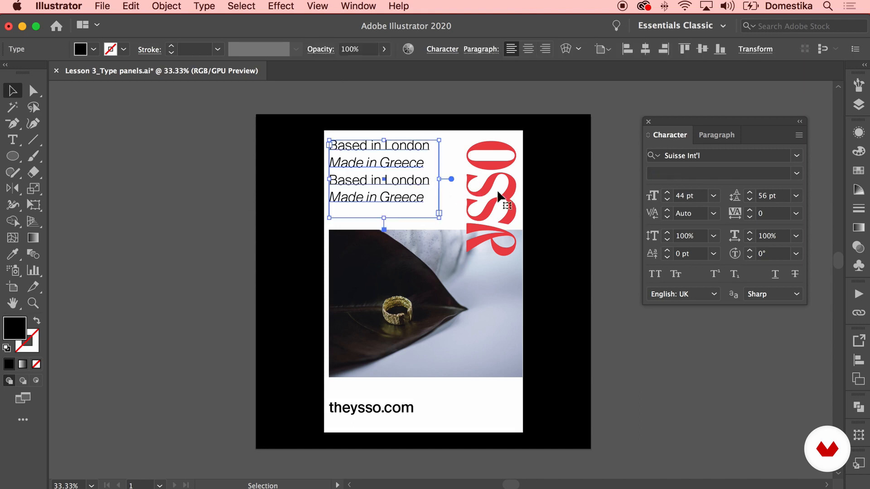
{"action": "left_click", "coordinate": [667, 193]}
{"action": "left_click", "coordinate": [667, 193]}
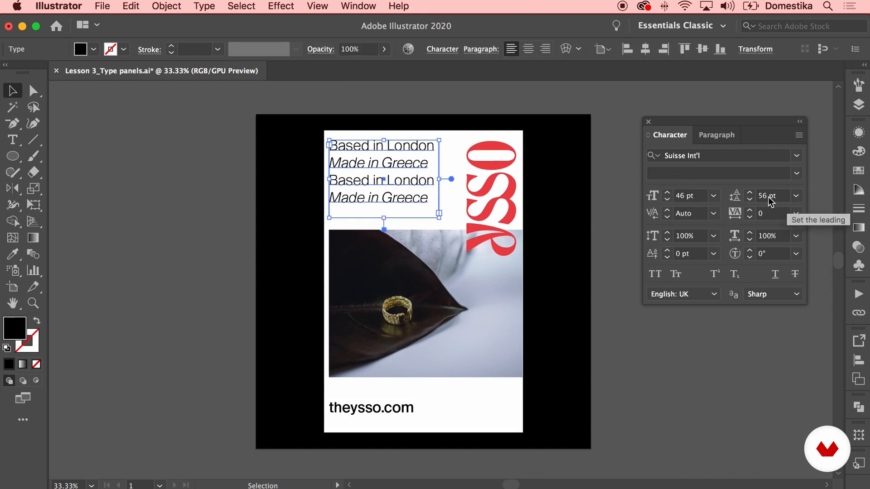
{"action": "left_click", "coordinate": [749, 192]}
{"action": "left_click", "coordinate": [750, 192]}
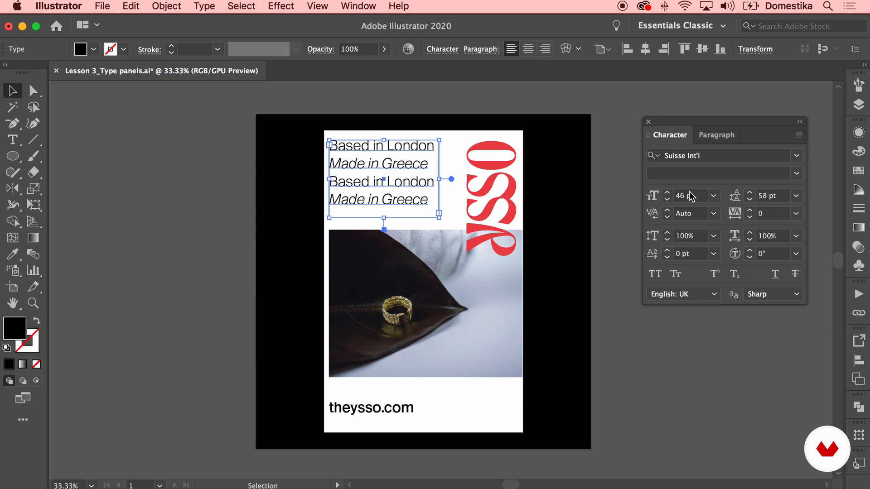
{"action": "left_click", "coordinate": [667, 193]}
{"action": "left_click", "coordinate": [667, 199]}
{"action": "left_click", "coordinate": [750, 200]}
{"action": "left_click", "coordinate": [601, 201]}
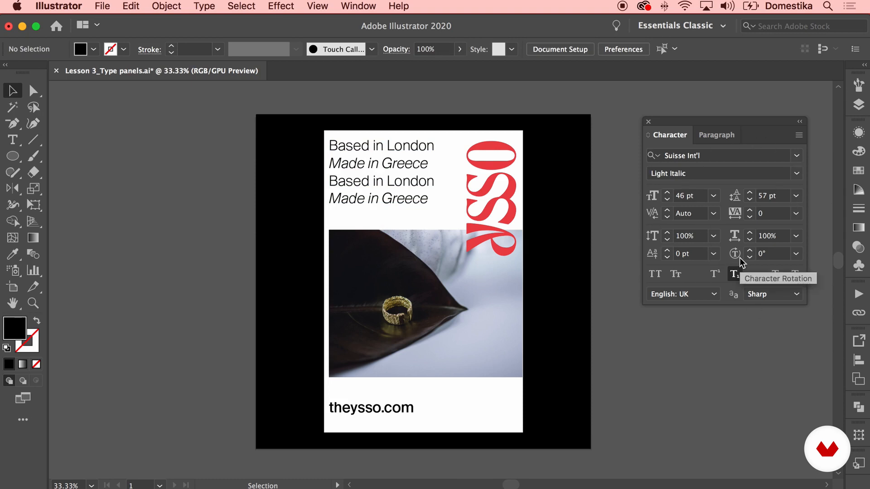
Show the Paragraph settings in place of the Character settings
{"action": "left_click", "coordinate": [711, 134]}
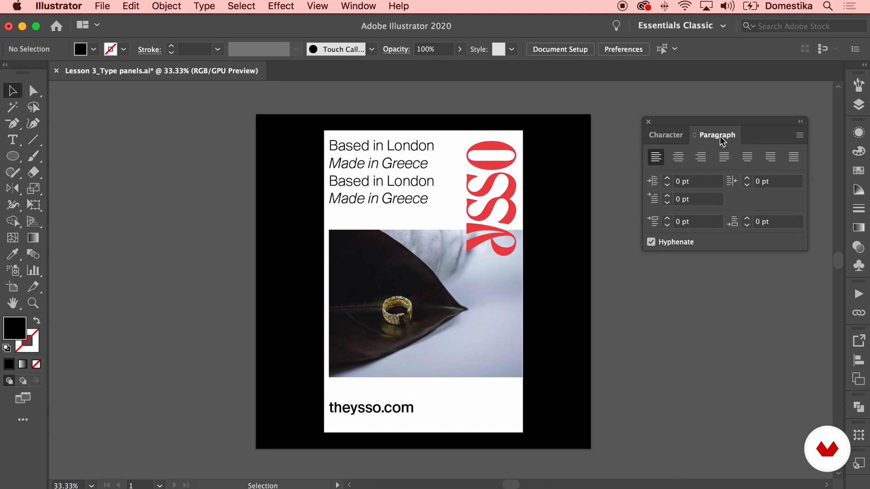
{"action": "left_click", "coordinate": [359, 6]}
{"action": "scroll", "coordinate": [402, 169], "scroll_direction": "down", "scroll_amount": 3}
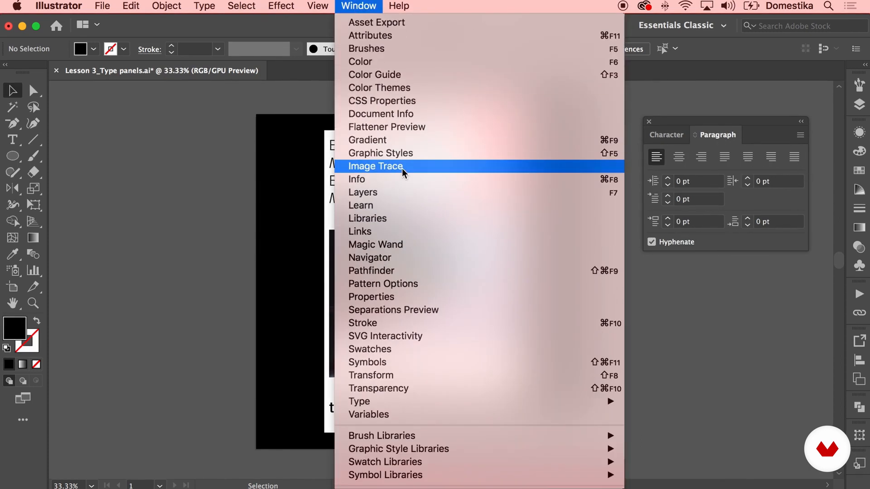
{"action": "mouse_move", "coordinate": [383, 402]}
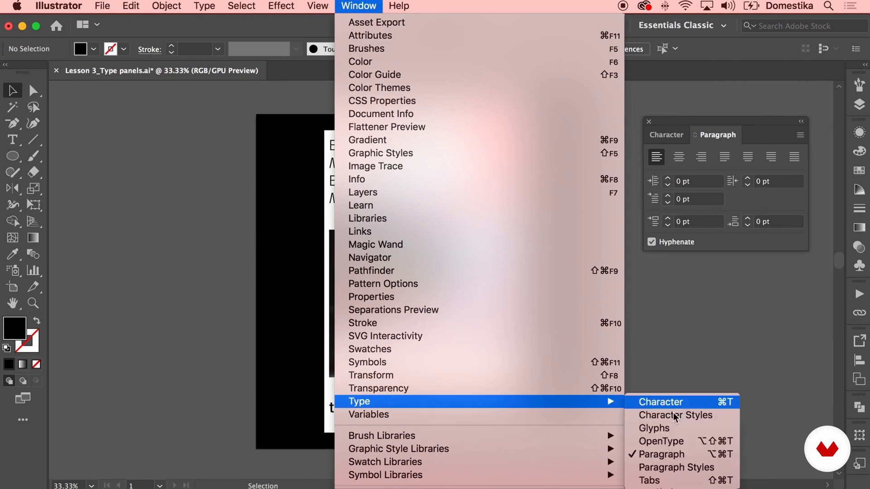
{"action": "left_click", "coordinate": [657, 455]}
Try centred, right-aligned and justified with last line aligned left on the tagline's text block
{"action": "left_click", "coordinate": [394, 171]}
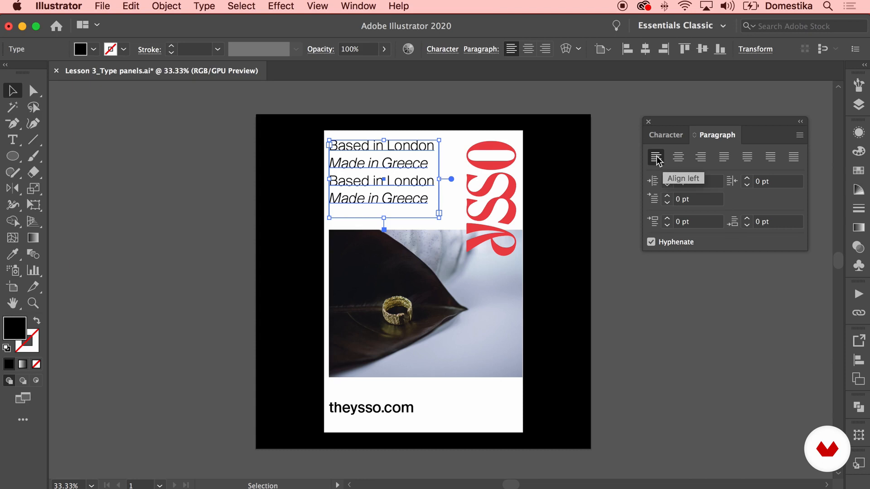
{"action": "left_click", "coordinate": [678, 159]}
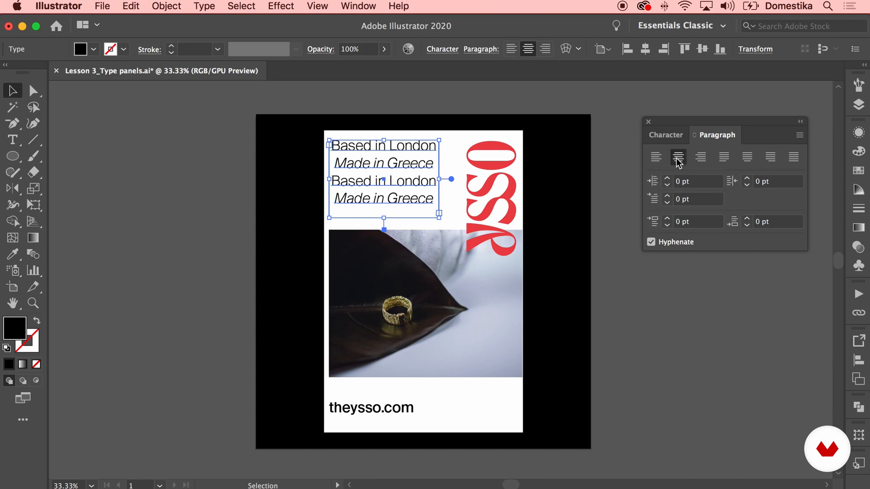
{"action": "left_click", "coordinate": [700, 157]}
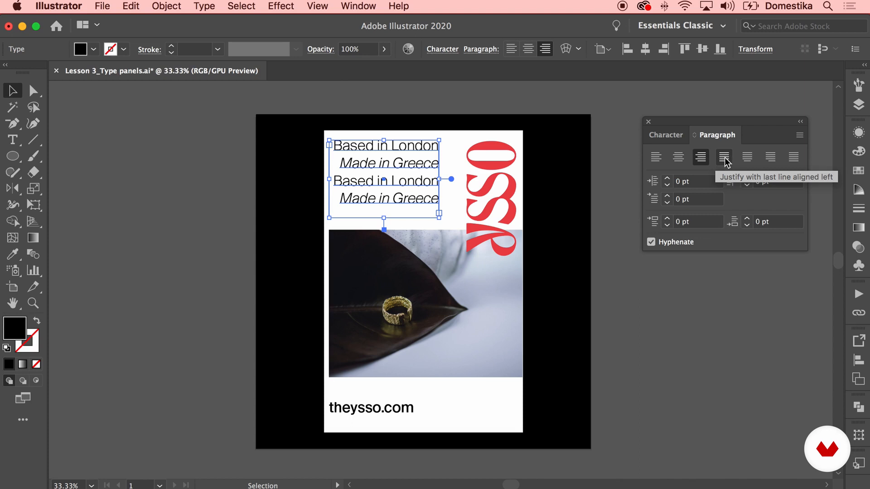
{"action": "left_click", "coordinate": [725, 157]}
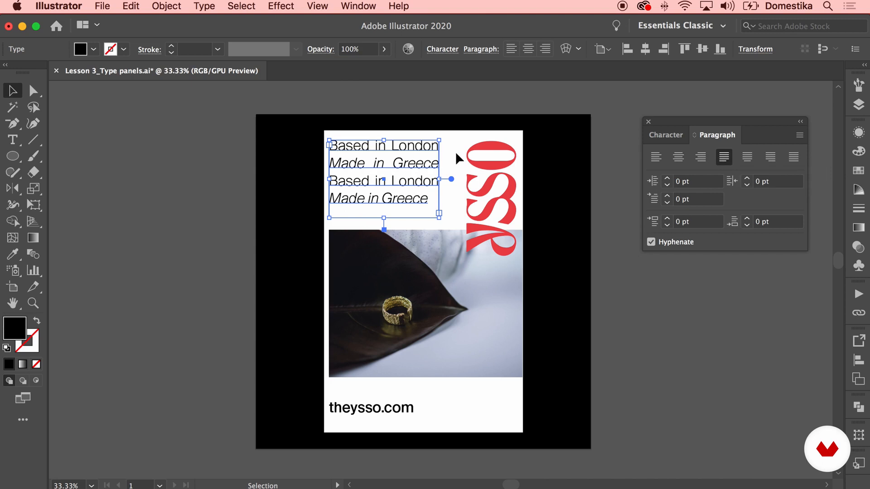
Try the tagline justified with its last line centred, aligned right and fully justified, and return it to left alignment
{"action": "left_click", "coordinate": [284, 208]}
{"action": "left_click", "coordinate": [428, 186]}
{"action": "left_click", "coordinate": [747, 156]}
{"action": "left_click", "coordinate": [773, 159]}
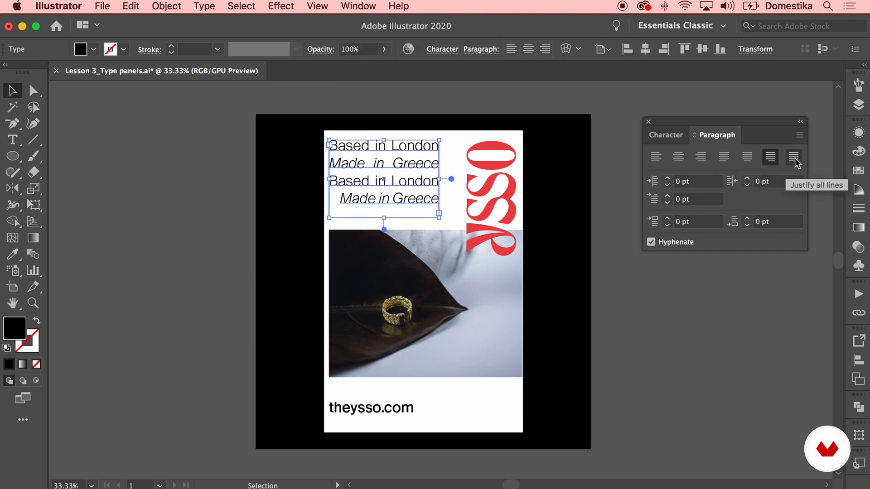
{"action": "left_click", "coordinate": [795, 158]}
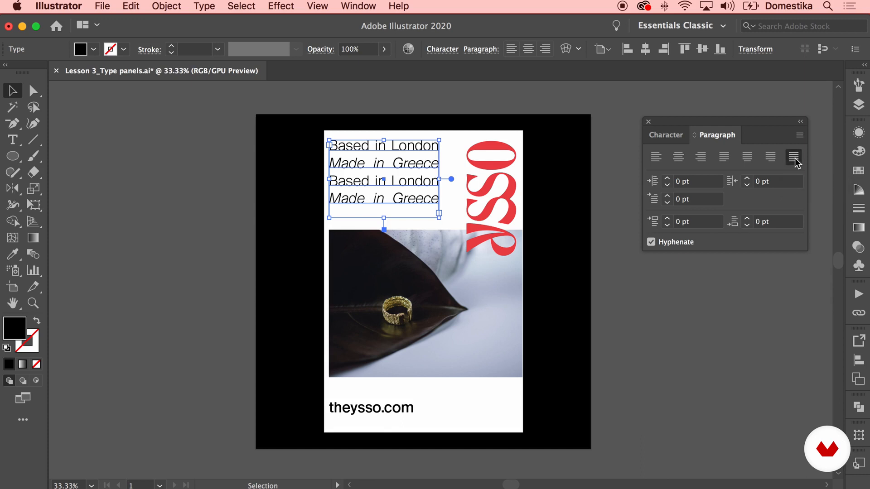
{"action": "left_click", "coordinate": [597, 219]}
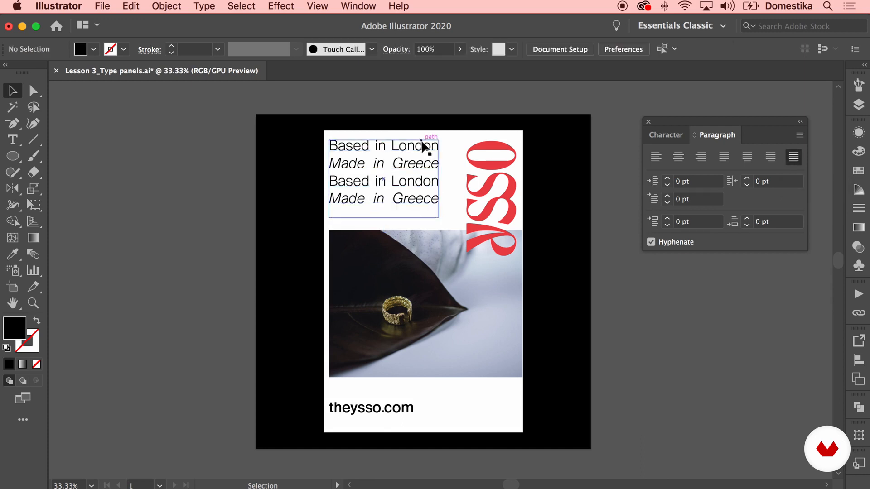
{"action": "left_click", "coordinate": [425, 167]}
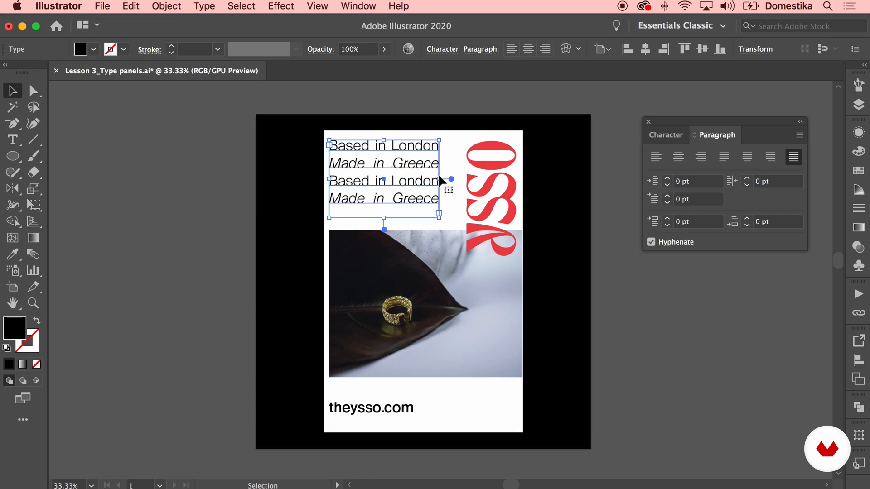
{"action": "left_click", "coordinate": [656, 157]}
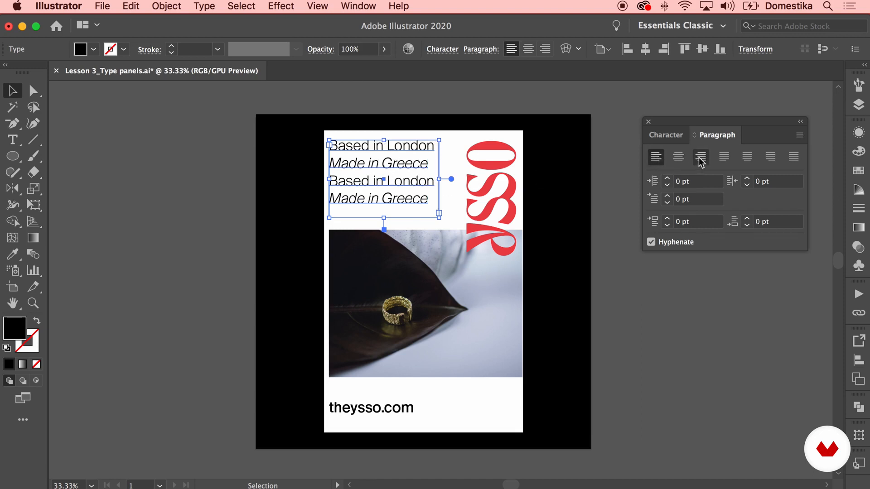
Try a 14 pt left indent on the tagline, reset it to 0 and deselect the text block
{"action": "left_click", "coordinate": [667, 179]}
{"action": "left_click", "coordinate": [667, 179]}
{"action": "left_click", "coordinate": [667, 179]}
{"action": "left_click", "coordinate": [667, 178]}
{"action": "left_click", "coordinate": [667, 179]}
{"action": "left_click", "coordinate": [667, 178]}
{"action": "left_click", "coordinate": [667, 179]}
{"action": "left_click", "coordinate": [667, 179]}
{"action": "left_click", "coordinate": [667, 179]}
{"action": "left_click", "coordinate": [667, 179]}
{"action": "left_click", "coordinate": [667, 178]}
{"action": "left_click", "coordinate": [667, 179]}
{"action": "left_click", "coordinate": [667, 178]}
{"action": "left_click", "coordinate": [667, 178]}
{"action": "left_click", "coordinate": [648, 181]}
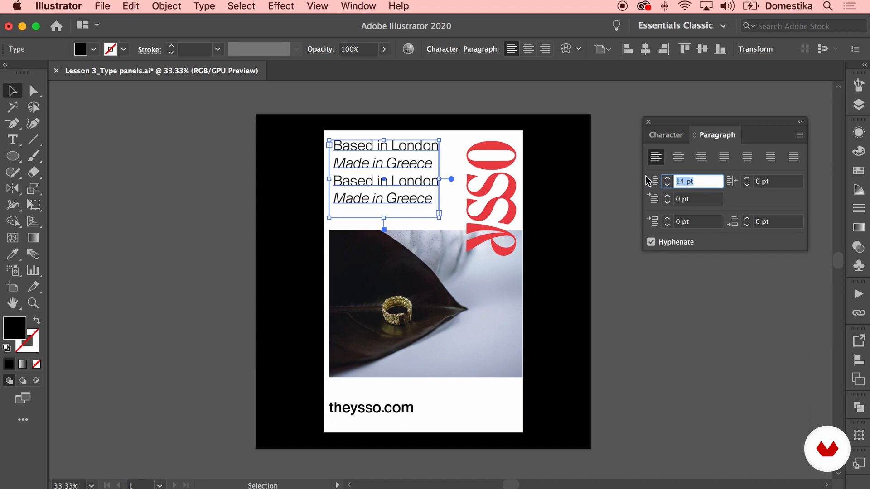
{"action": "type", "text": "0"}
{"action": "key", "text": "Return"}
{"action": "key", "text": "t"}
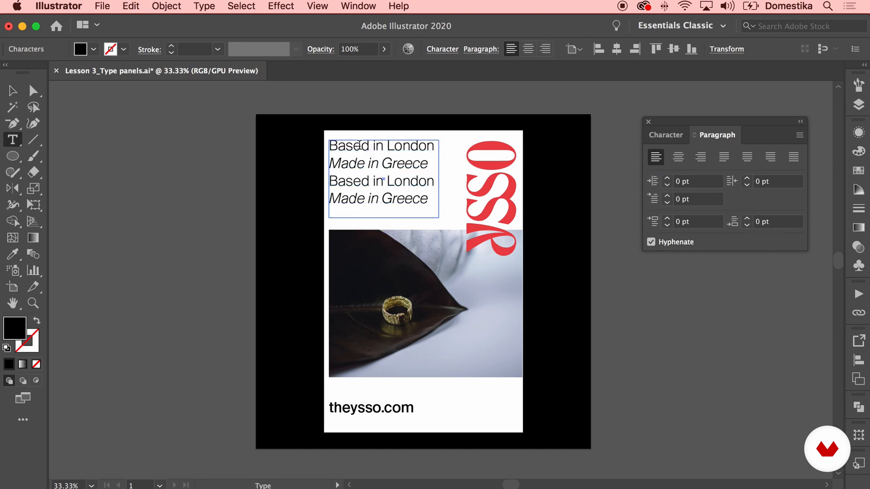
{"action": "key", "text": "Escape"}
{"action": "left_click", "coordinate": [233, 196]}
Try a right indent on the tagline with right alignment, reset the indent to 0 and restore left alignment
{"action": "left_click", "coordinate": [387, 170]}
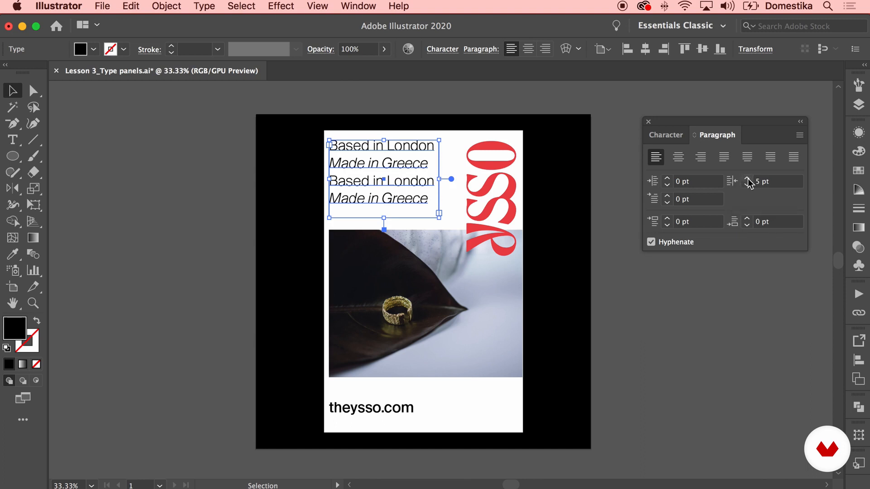
{"action": "left_click", "coordinate": [701, 157]}
{"action": "left_click", "coordinate": [748, 178]}
{"action": "left_click", "coordinate": [747, 178]}
{"action": "left_click", "coordinate": [747, 178]}
{"action": "left_click", "coordinate": [747, 178]}
{"action": "left_click", "coordinate": [747, 178]}
{"action": "left_click", "coordinate": [747, 178]}
{"action": "left_click", "coordinate": [746, 178]}
{"action": "left_click", "coordinate": [747, 178]}
{"action": "left_click", "coordinate": [747, 179]}
{"action": "double_click", "coordinate": [773, 186]}
{"action": "type", "text": "0"}
{"action": "key", "text": "Return"}
{"action": "left_click", "coordinate": [656, 156]}
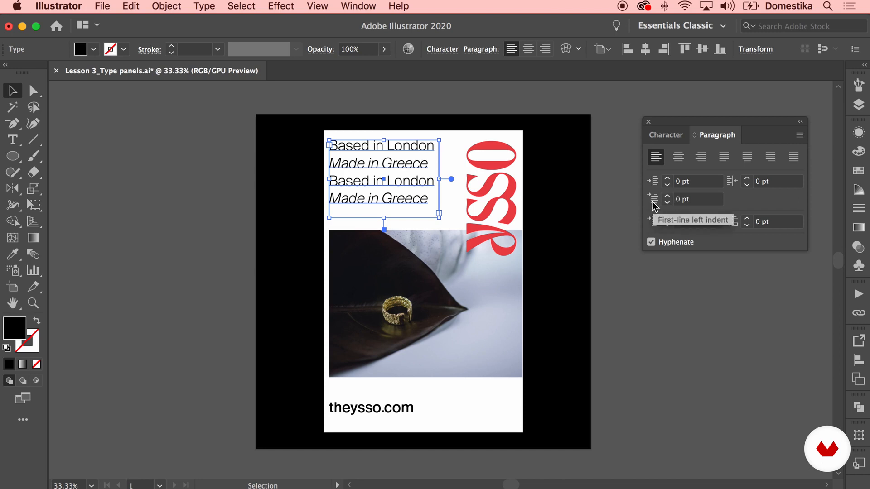
Try a 26 pt first-line left indent on the tagline and reset it to 0
{"action": "left_click", "coordinate": [667, 197]}
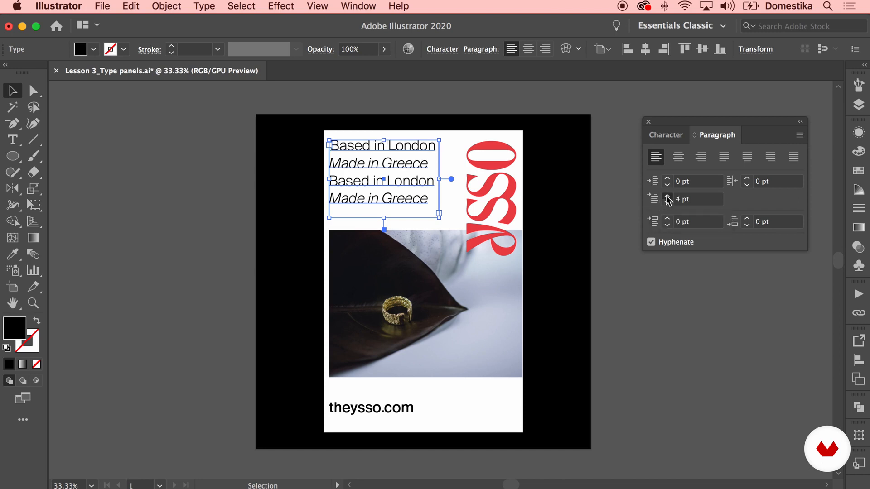
{"action": "left_click", "coordinate": [668, 196]}
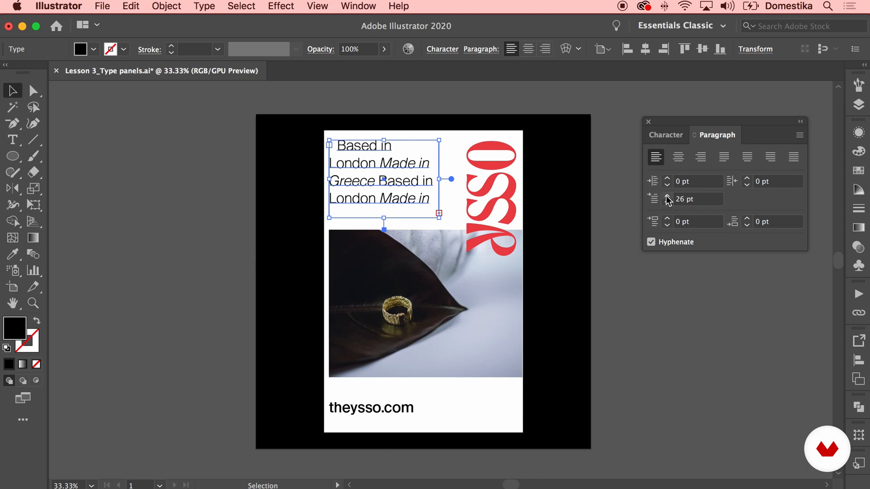
{"action": "left_click", "coordinate": [658, 201]}
{"action": "type", "text": "0"}
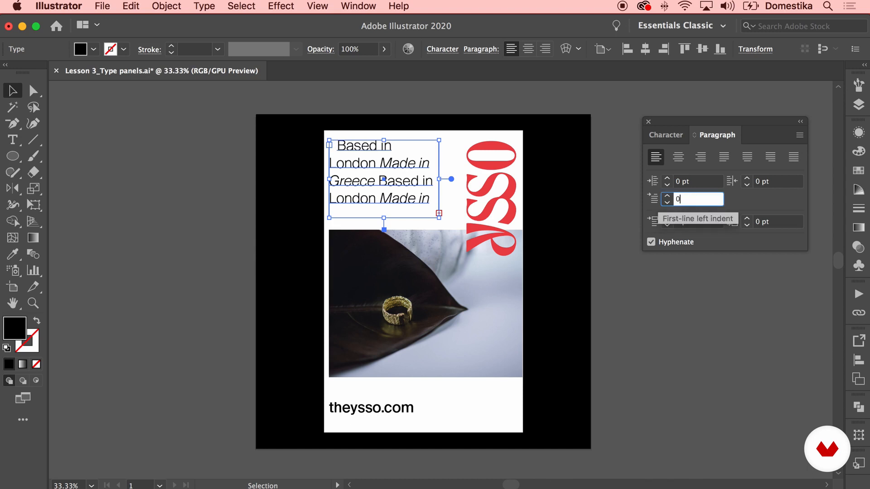
{"action": "key", "text": "Return"}
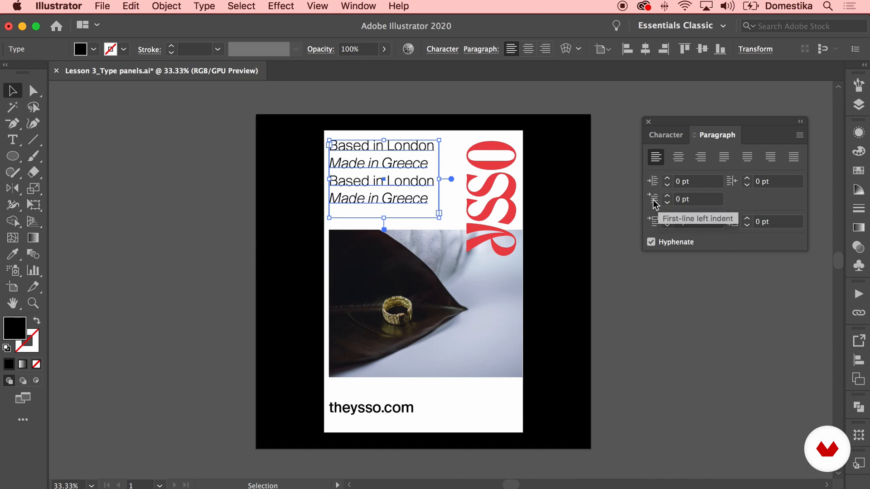
Widen the tagline's text frame slightly and put a 32 pt space before the paragraph starting with the first "Made in Greece"
{"action": "left_click_drag", "start_coordinate": [439, 179], "coordinate": [452, 179]}
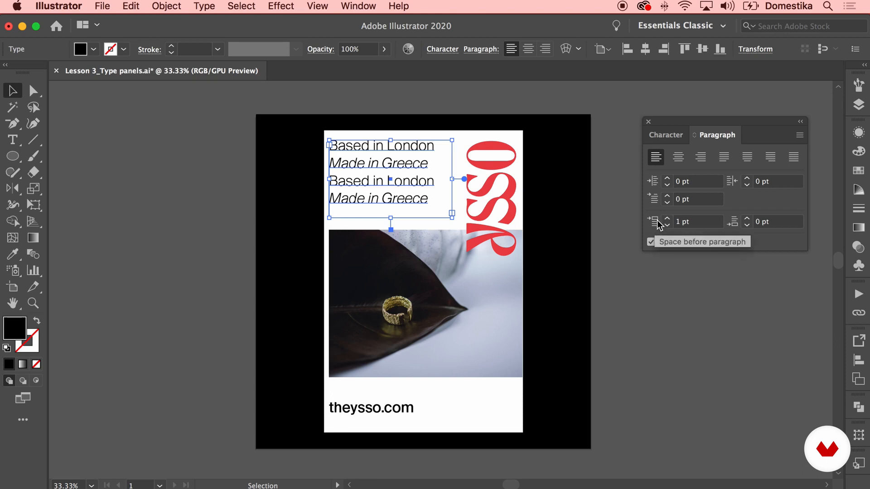
{"action": "double_click", "coordinate": [381, 163]}
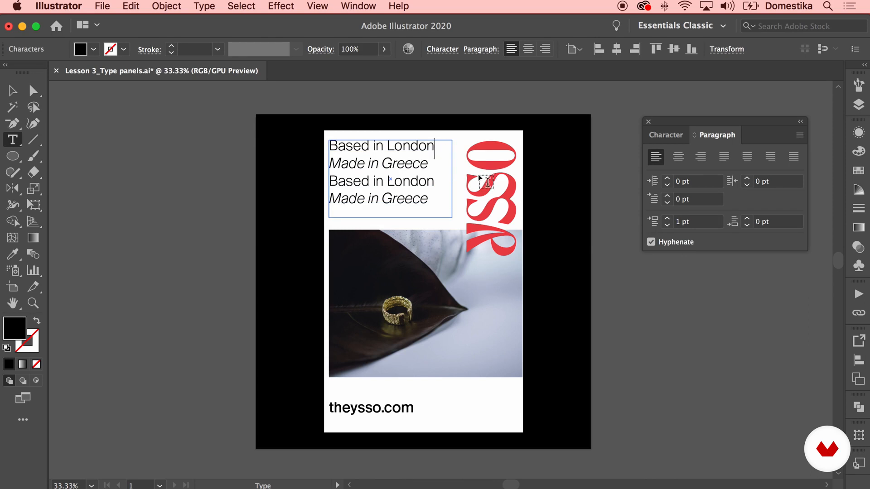
{"action": "left_click", "coordinate": [667, 219]}
{"action": "left_click", "coordinate": [667, 219]}
{"action": "left_click", "coordinate": [667, 218]}
{"action": "left_click", "coordinate": [667, 219]}
{"action": "left_click", "coordinate": [667, 219]}
{"action": "left_click", "coordinate": [667, 219]}
{"action": "left_click", "coordinate": [667, 218]}
{"action": "left_click", "coordinate": [667, 219]}
{"action": "left_click", "coordinate": [667, 219]}
{"action": "left_click", "coordinate": [667, 219]}
{"action": "key", "text": "BackSpace"}
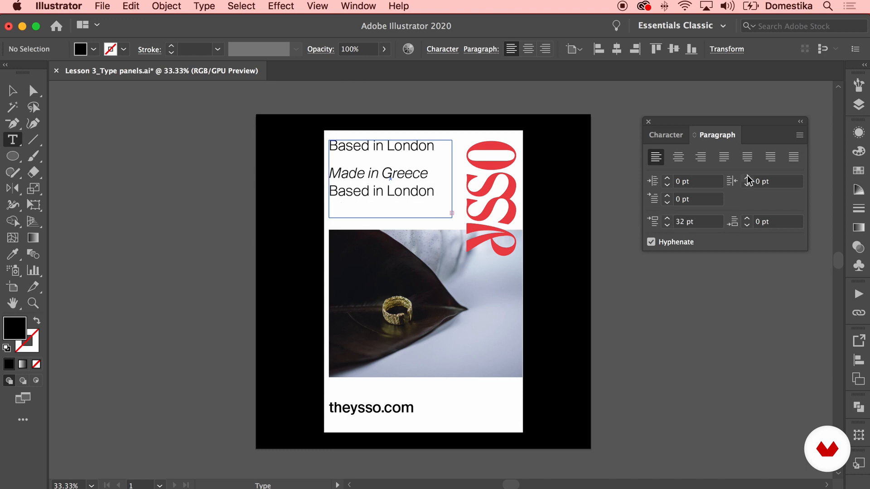
Try a 5 pt space after the tagline's second paragraph, and reset its space after and space before to 0
{"action": "left_click", "coordinate": [747, 219]}
{"action": "left_click", "coordinate": [748, 222]}
{"action": "left_click", "coordinate": [748, 221]}
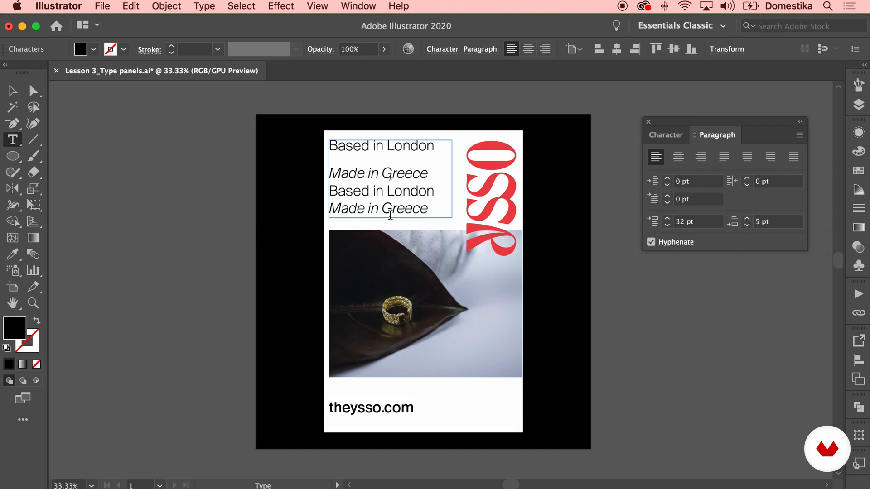
{"action": "left_click_drag", "start_coordinate": [332, 175], "coordinate": [331, 160]}
{"action": "left_click", "coordinate": [333, 176]}
{"action": "left_click", "coordinate": [778, 222]}
{"action": "type", "text": "0"}
{"action": "left_click", "coordinate": [653, 222]}
{"action": "type", "text": "0"}
{"action": "left_click", "coordinate": [230, 195], "text": "super"}
Turn off automatic hyphenation for the tagline, deselect it and return to the Character settings
{"action": "left_click", "coordinate": [399, 193]}
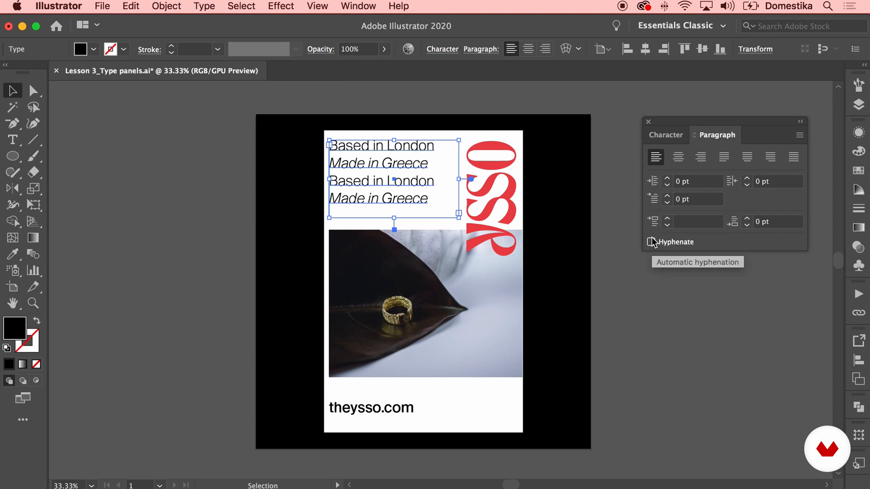
{"action": "left_click", "coordinate": [623, 119]}
{"action": "left_click", "coordinate": [655, 133]}
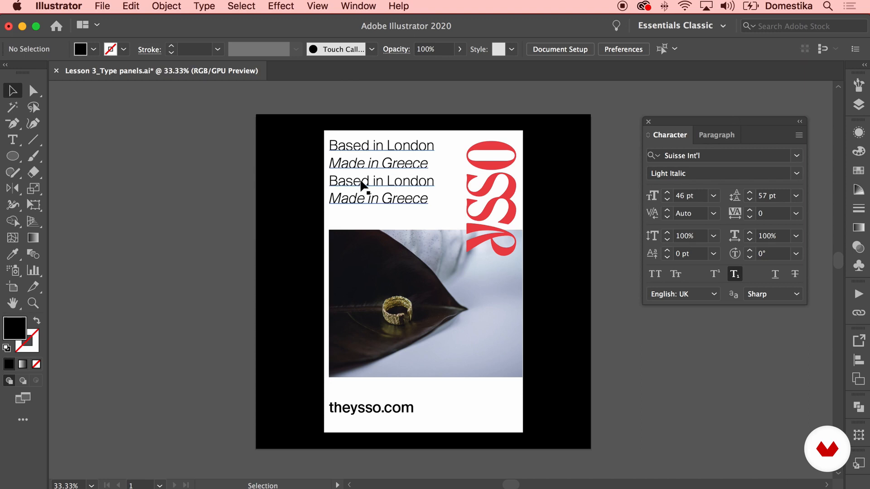
Open the Glyphs overview of the entire font, place it beside the poster and browse the available characters
{"action": "left_click", "coordinate": [358, 6]}
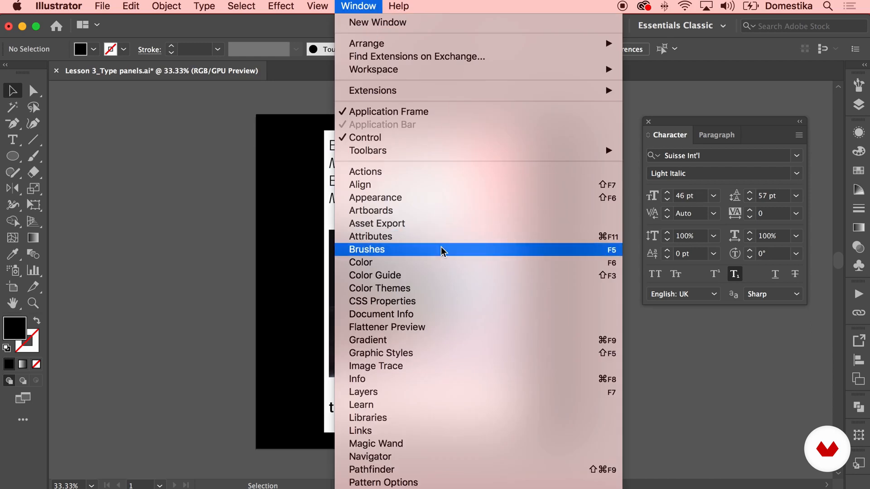
{"action": "scroll", "coordinate": [443, 247], "scroll_direction": "down", "scroll_amount": 5}
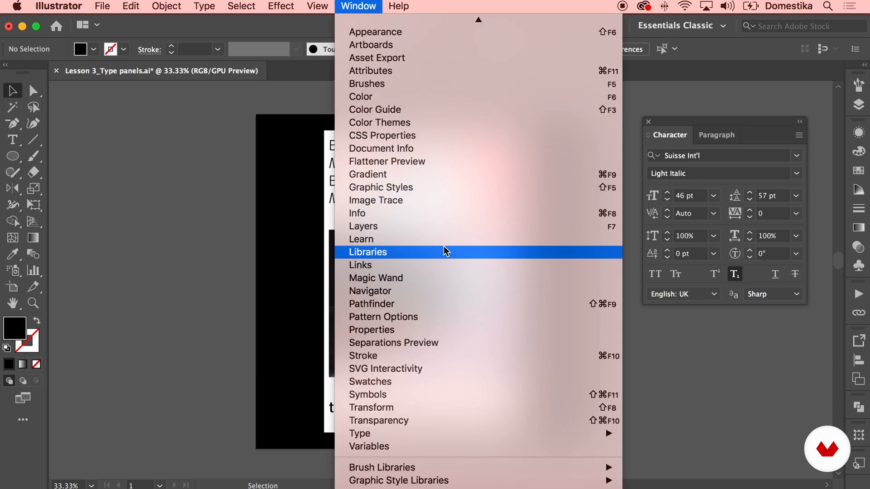
{"action": "mouse_move", "coordinate": [432, 434]}
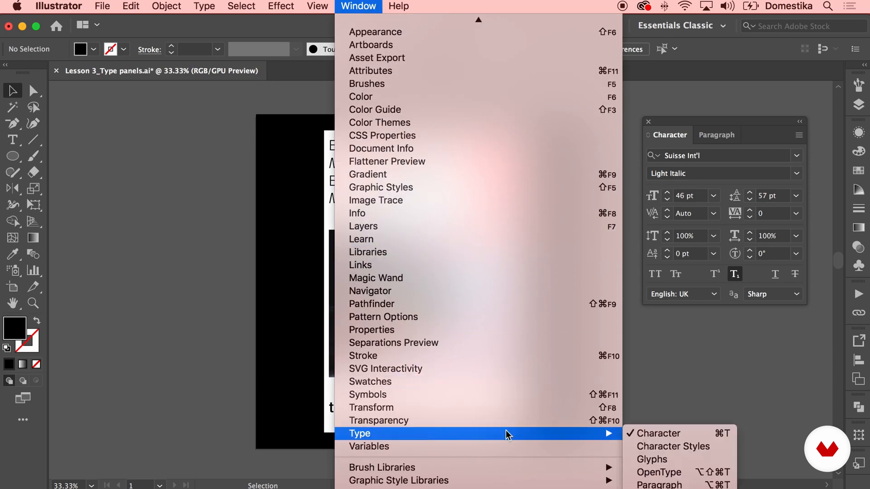
{"action": "left_click", "coordinate": [680, 460]}
{"action": "left_click_drag", "start_coordinate": [178, 83], "coordinate": [683, 89]}
{"action": "scroll", "coordinate": [686, 197], "scroll_direction": "down", "scroll_amount": 7}
{"action": "scroll", "coordinate": [686, 198], "scroll_direction": "down", "scroll_amount": 15}
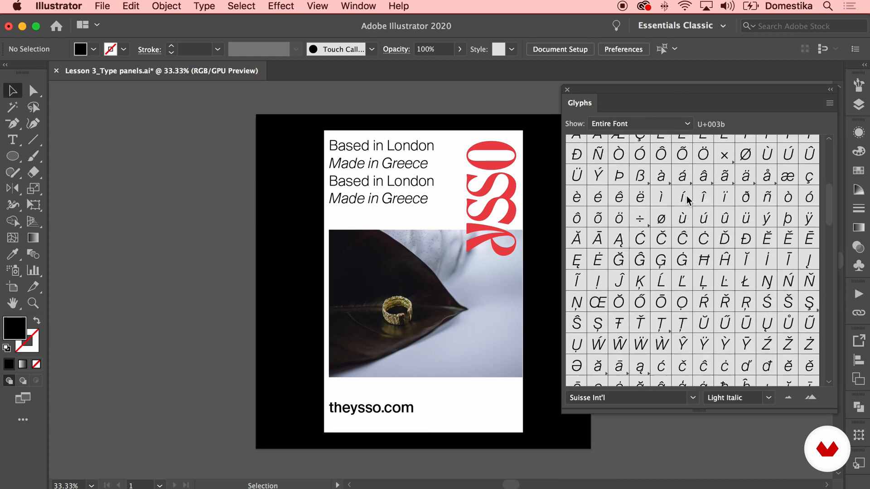
{"action": "scroll", "coordinate": [684, 197], "scroll_direction": "down", "scroll_amount": 5}
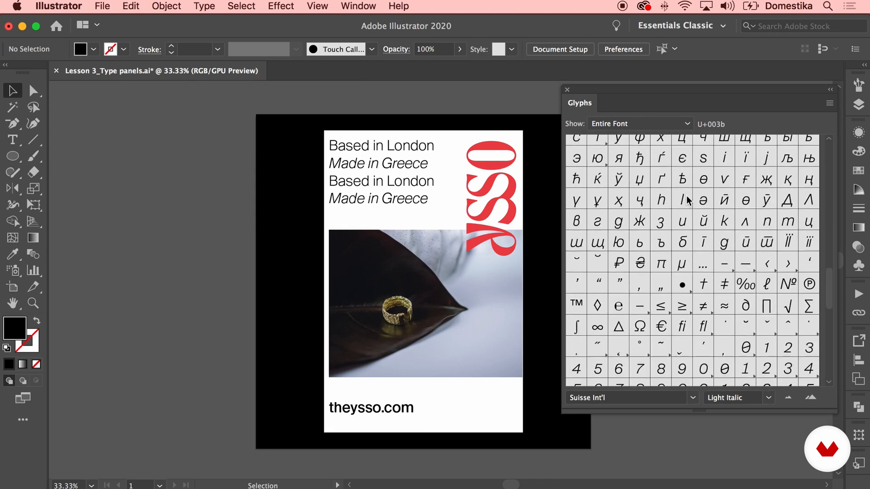
Insert the filled circle glyph from Suisse Int'l Light after the first "Made in Greece" in the tagline
{"action": "left_click", "coordinate": [375, 185]}
{"action": "double_click", "coordinate": [336, 182]}
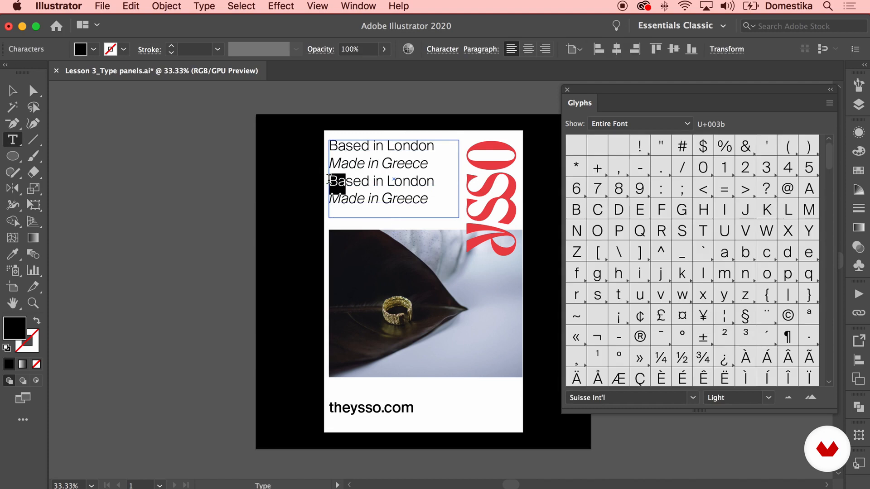
{"action": "scroll", "coordinate": [746, 252], "scroll_direction": "down", "scroll_amount": 5}
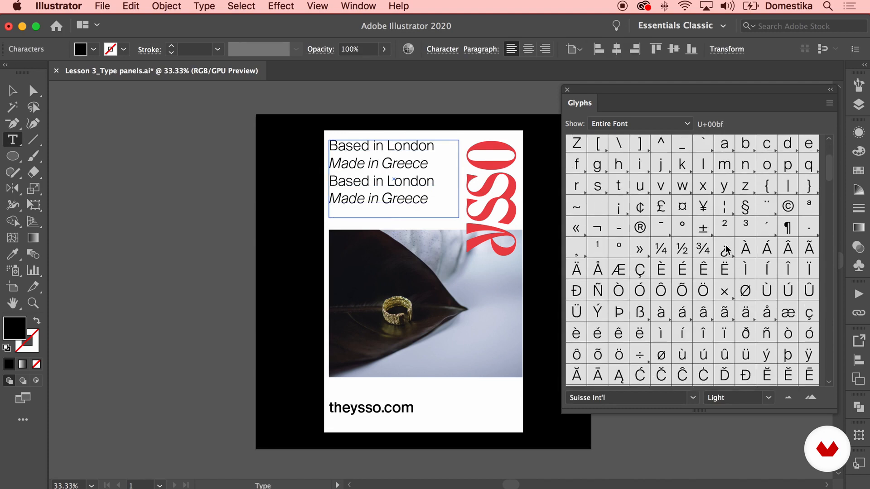
{"action": "scroll", "coordinate": [633, 242], "scroll_direction": "down", "scroll_amount": 5}
{"action": "scroll", "coordinate": [633, 243], "scroll_direction": "down", "scroll_amount": 15}
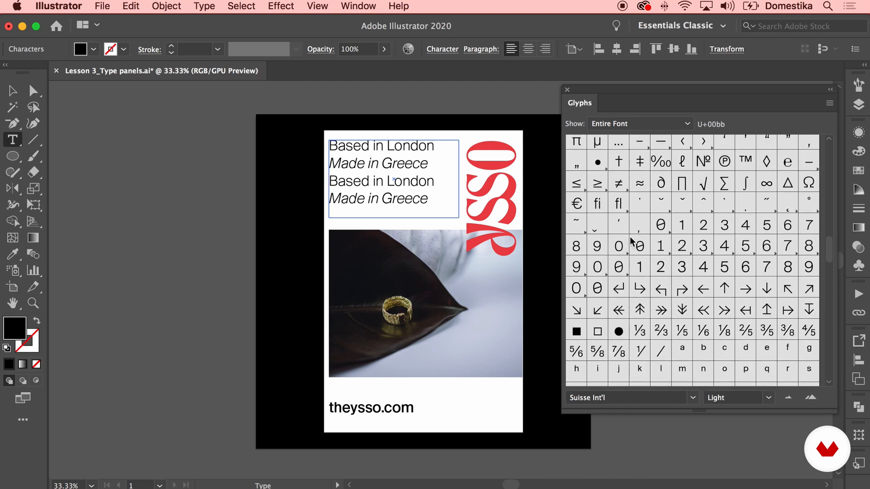
{"action": "scroll", "coordinate": [631, 243], "scroll_direction": "down", "scroll_amount": 1}
{"action": "double_click", "coordinate": [619, 317]}
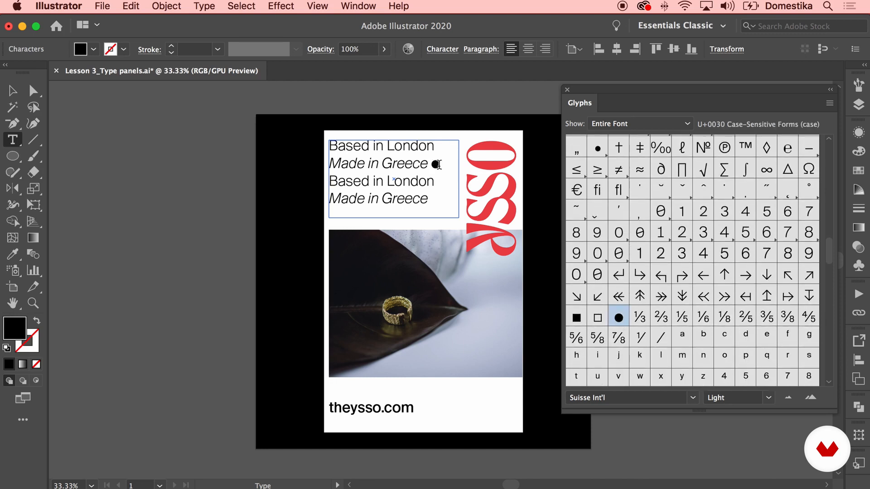
Remove the filled circle after the first "Made in Greece" and place one before each "Based in London" line
{"action": "key", "text": "Delete"}
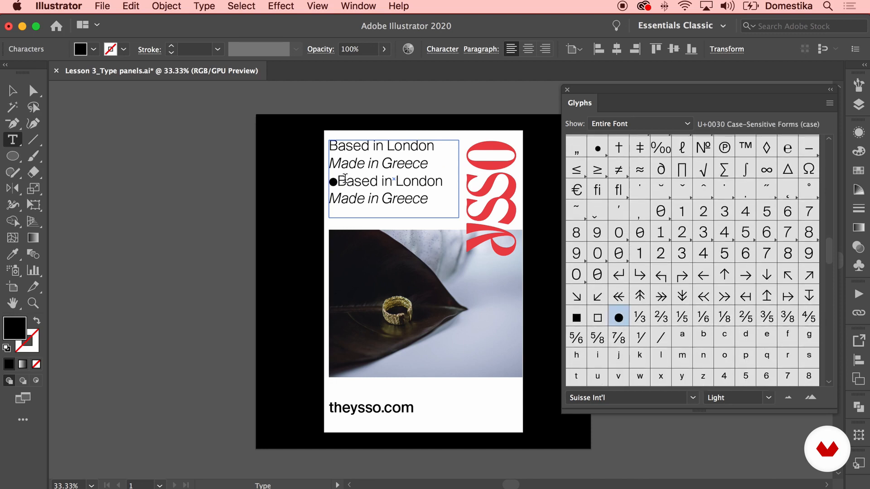
{"action": "left_click", "coordinate": [332, 146]}
{"action": "type", "text": "●"}
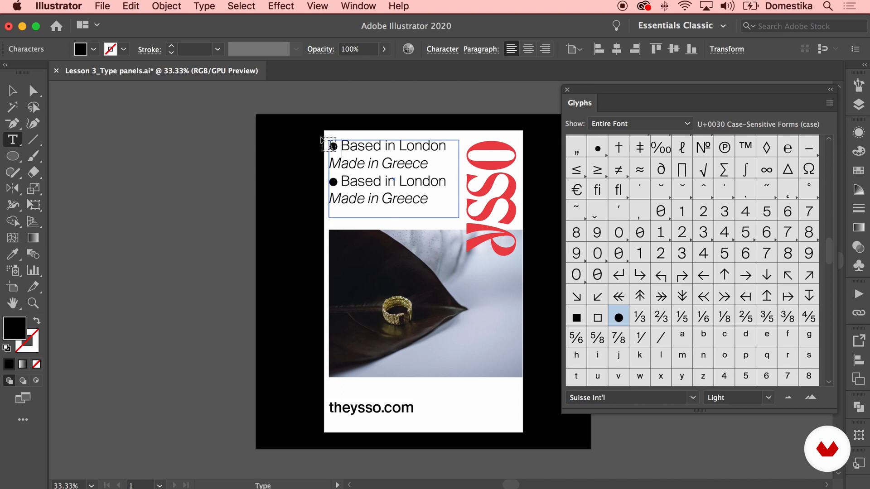
Replace the "B" of the second "Based in London" with the Arabic glyph U+FEC3 from Suisse Int'l Light
{"action": "left_click_drag", "start_coordinate": [342, 181], "coordinate": [350, 181]}
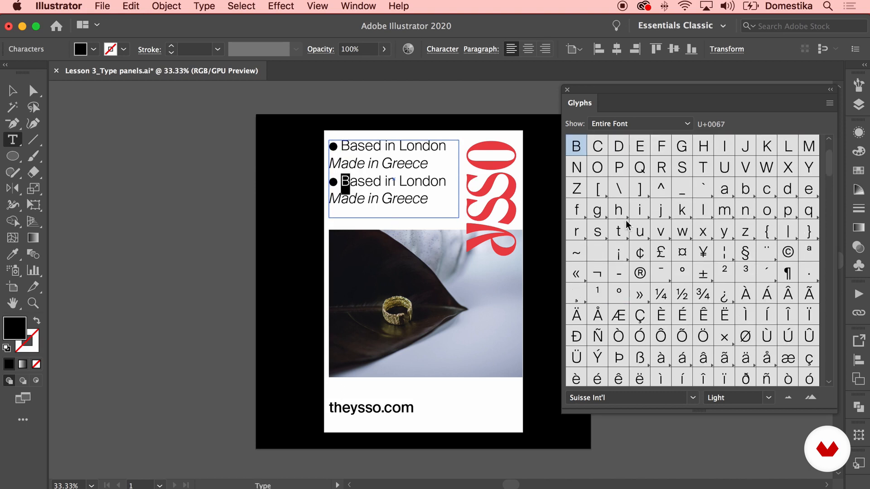
{"action": "scroll", "coordinate": [700, 229], "scroll_direction": "down", "scroll_amount": 5}
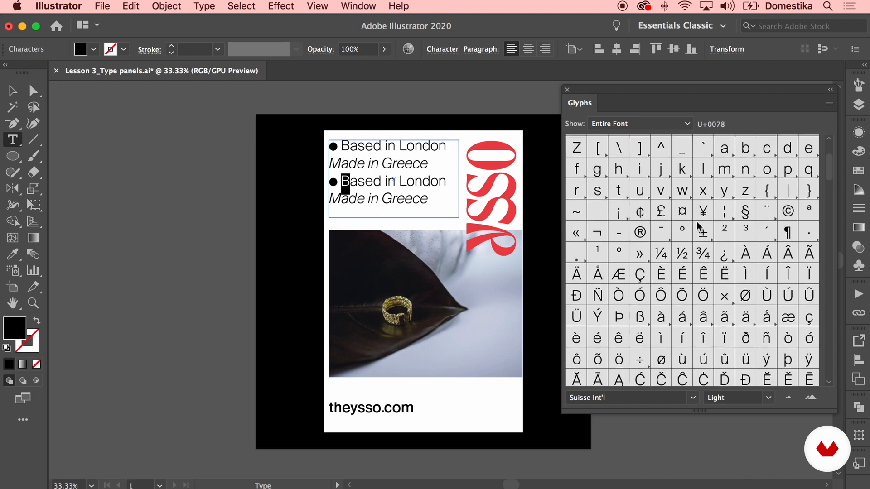
{"action": "scroll", "coordinate": [652, 251], "scroll_direction": "down", "scroll_amount": 15}
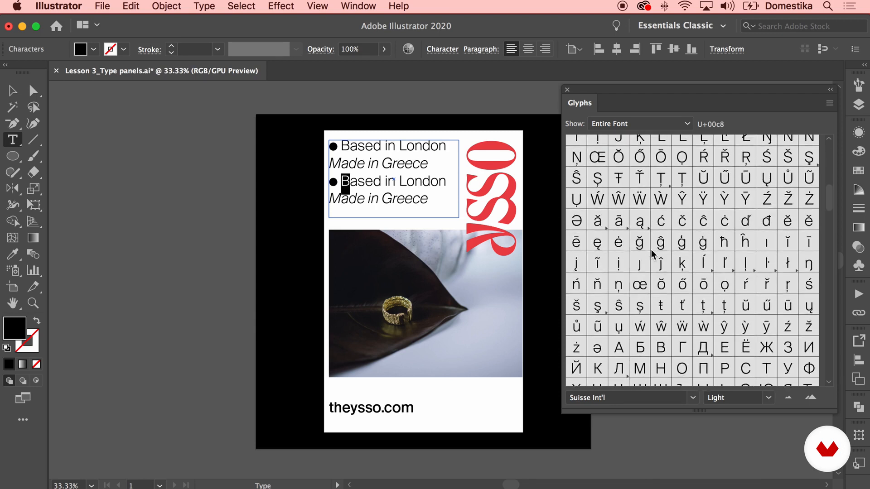
{"action": "scroll", "coordinate": [653, 252], "scroll_direction": "down", "scroll_amount": 10}
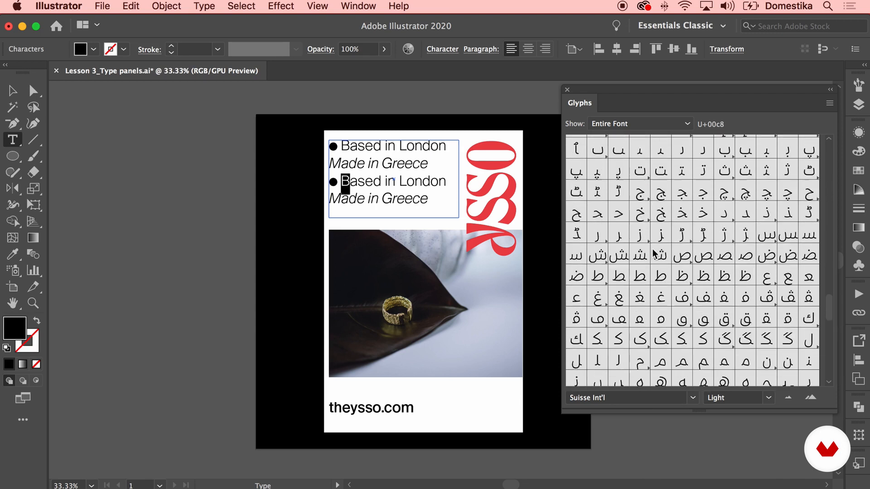
{"action": "double_click", "coordinate": [660, 278]}
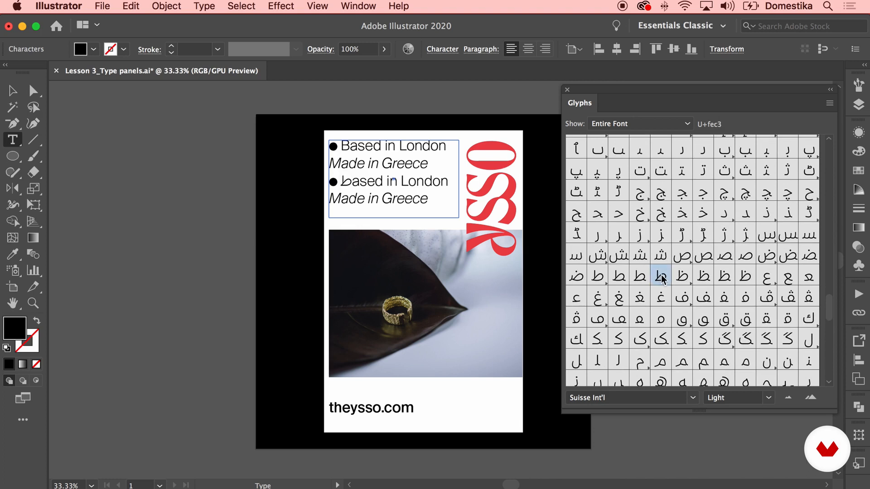
Undo the Arabic glyph replacement in the tagline and close the Glyphs overview
{"action": "left_click", "coordinate": [12, 91]}
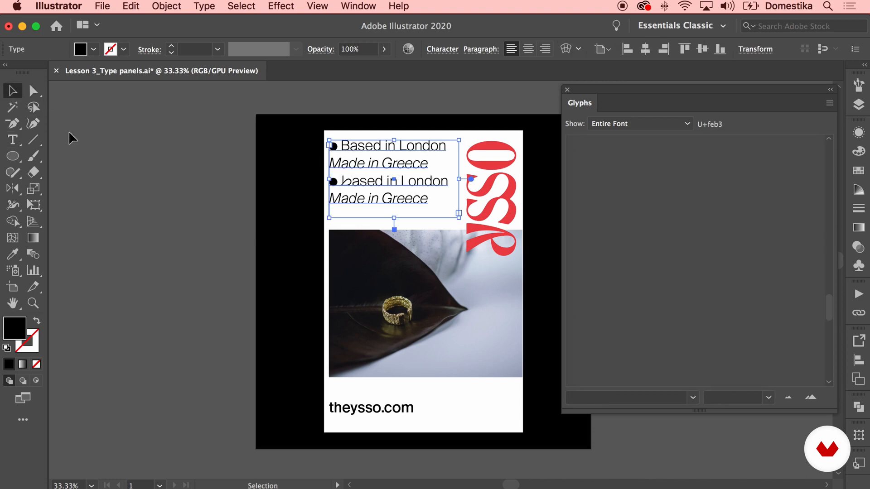
{"action": "left_click", "coordinate": [68, 136]}
{"action": "key", "text": "super+z"}
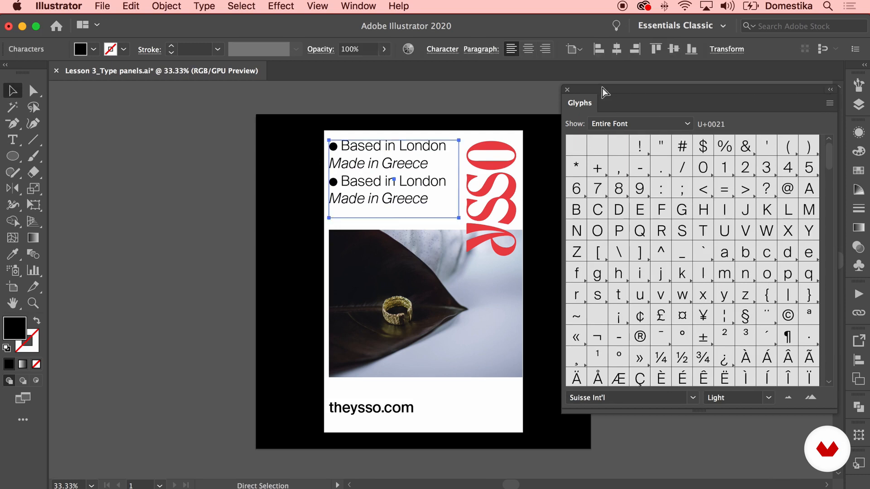
{"action": "left_click", "coordinate": [567, 90]}
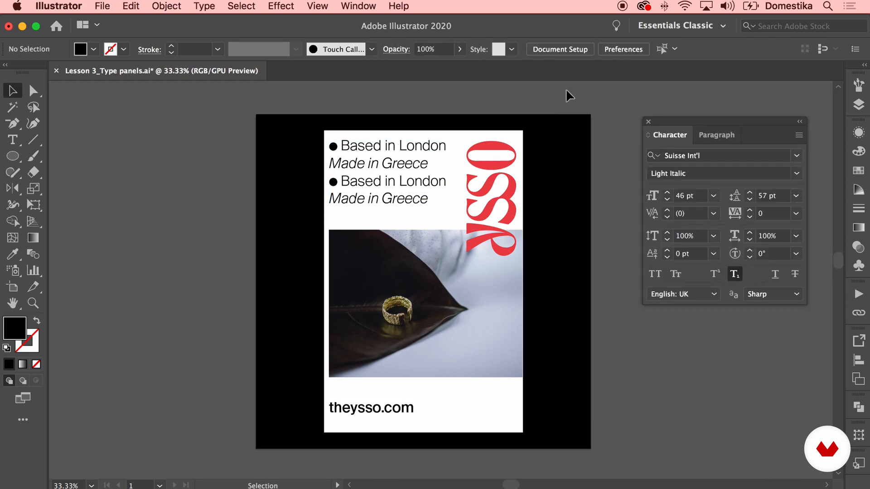
Delete the filled circles and their spaces before both "Based in London" lines of the tagline
{"action": "double_click", "coordinate": [393, 180]}
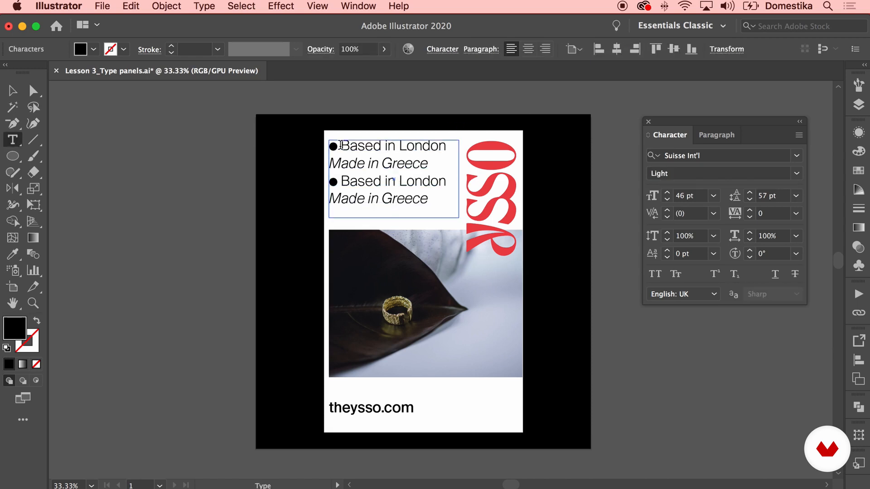
{"action": "left_click_drag", "start_coordinate": [340, 145], "coordinate": [328, 145]}
{"action": "key", "text": "BackSpace"}
{"action": "left_click_drag", "start_coordinate": [341, 181], "coordinate": [330, 181]}
{"action": "key", "text": "BackSpace"}
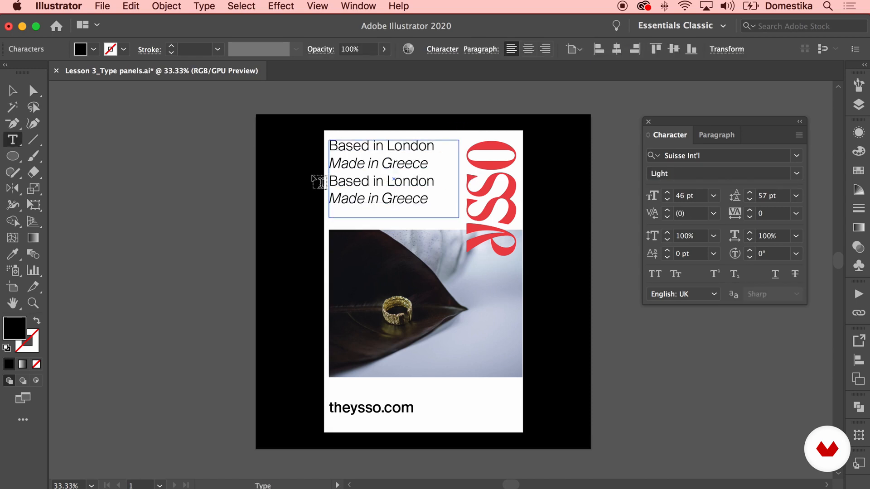
Set the font style of the whole tagline to Light and deselect it
{"action": "left_click", "coordinate": [10, 85]}
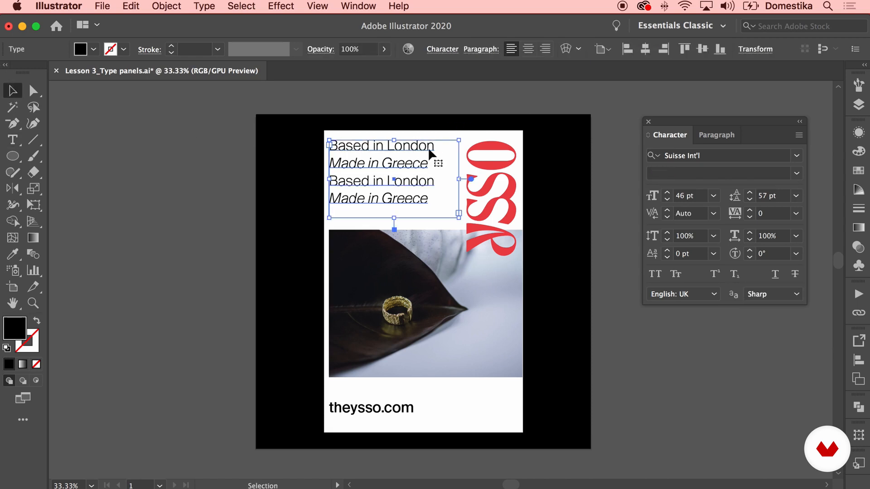
{"action": "left_click", "coordinate": [798, 175]}
{"action": "left_click", "coordinate": [699, 249]}
{"action": "left_click", "coordinate": [610, 228]}
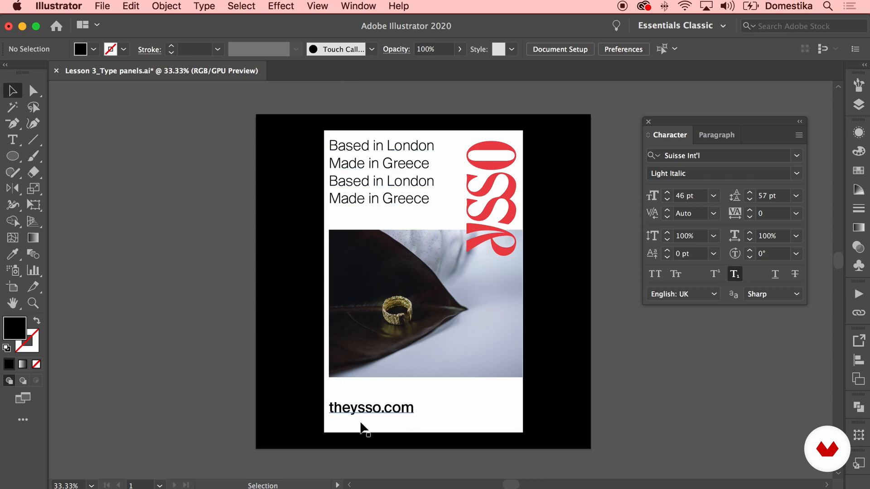
Compare the character settings of the "theysso.com" line with those of the tagline
{"action": "left_click", "coordinate": [395, 408]}
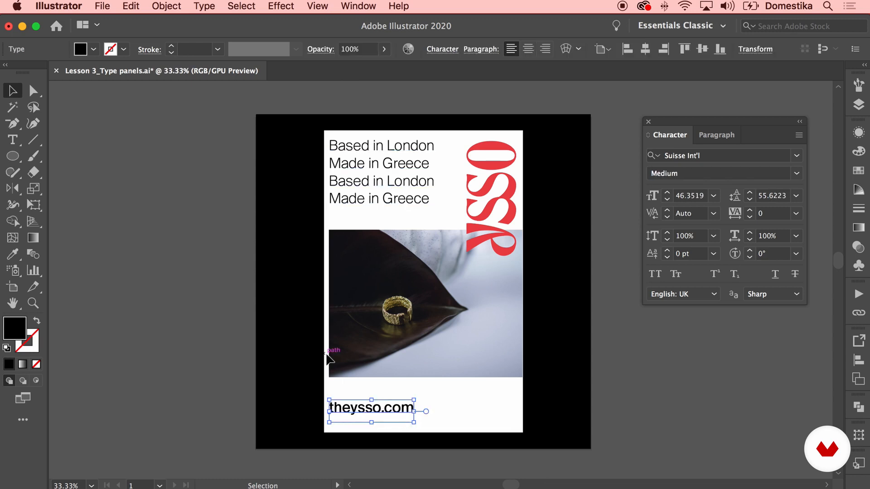
{"action": "left_click", "coordinate": [205, 319]}
{"action": "left_click", "coordinate": [380, 202]}
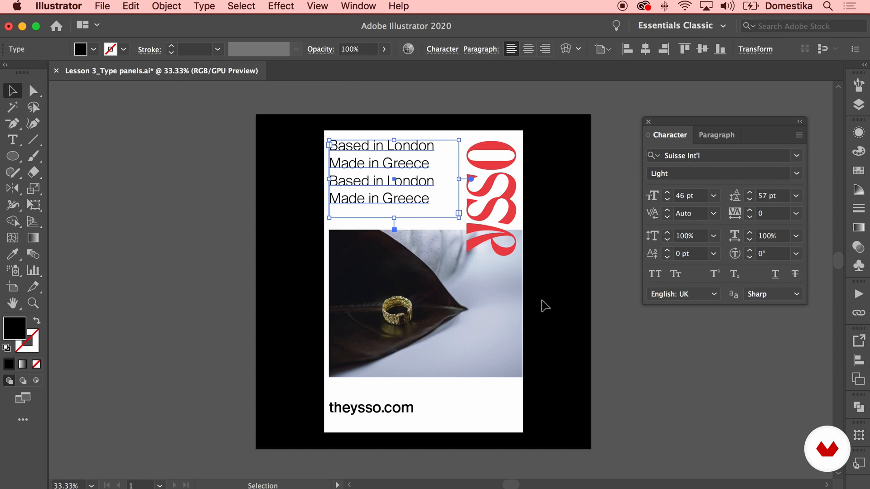
{"action": "left_click", "coordinate": [366, 412]}
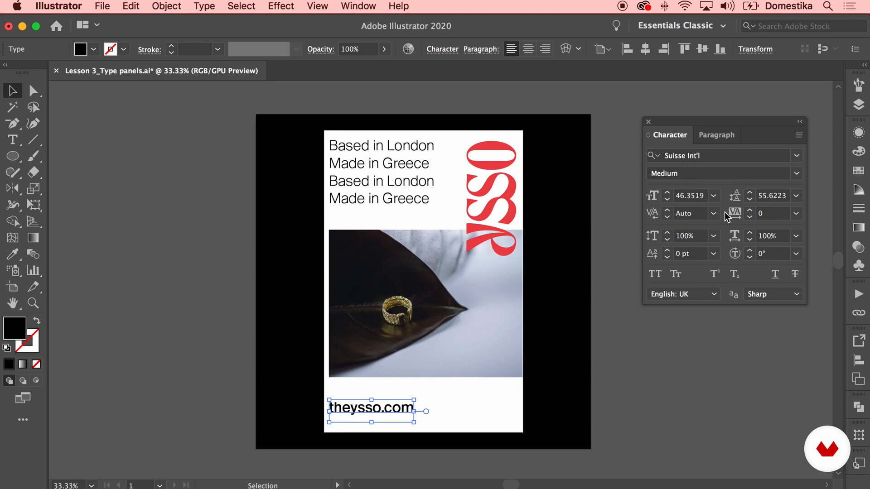
{"action": "left_click", "coordinate": [414, 178]}
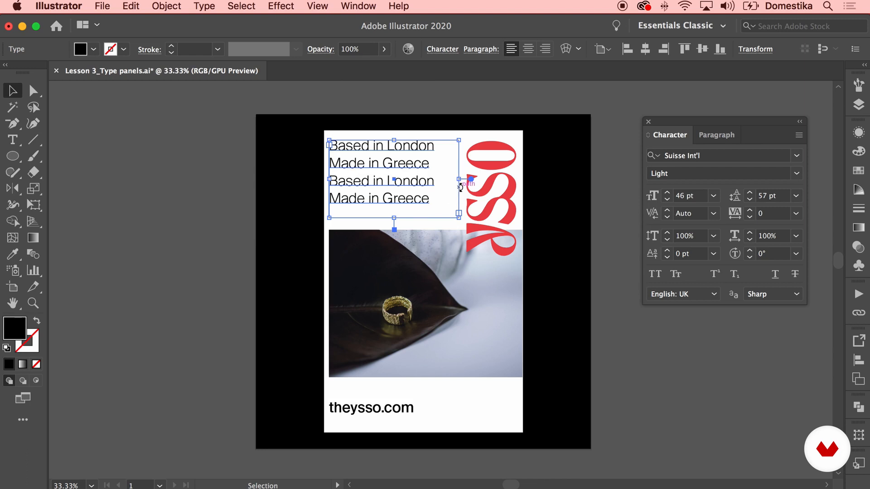
Open the Character Styles list, check the Paragraph Styles, and arrange the styles list below the Character settings without overlap
{"action": "left_click", "coordinate": [364, 6]}
{"action": "scroll", "coordinate": [454, 213], "scroll_direction": "down", "scroll_amount": 5}
{"action": "mouse_move", "coordinate": [417, 435]}
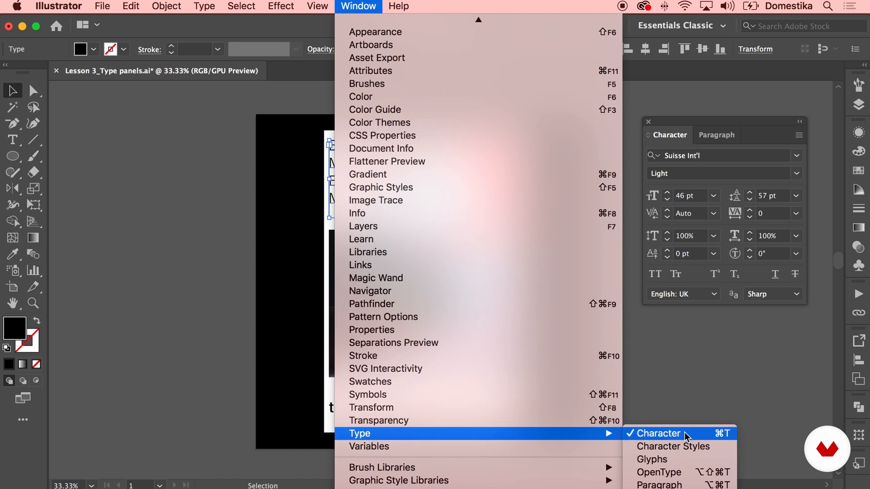
{"action": "left_click", "coordinate": [692, 447]}
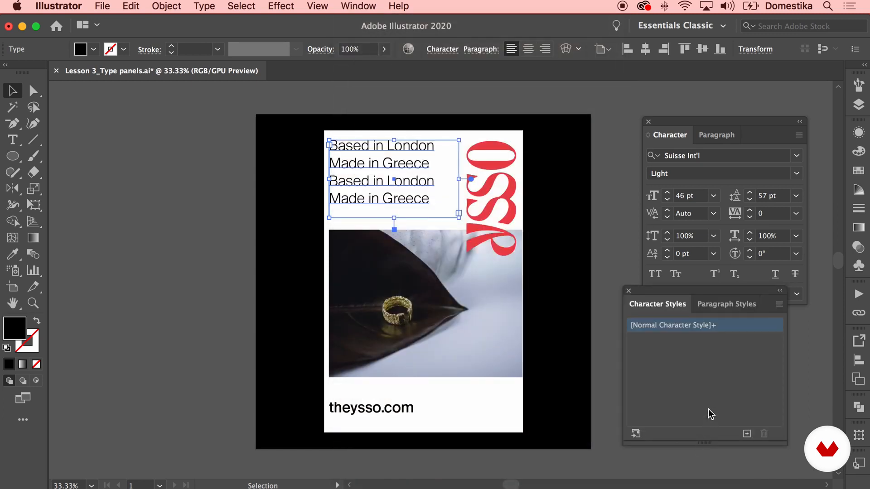
{"action": "left_click", "coordinate": [720, 304]}
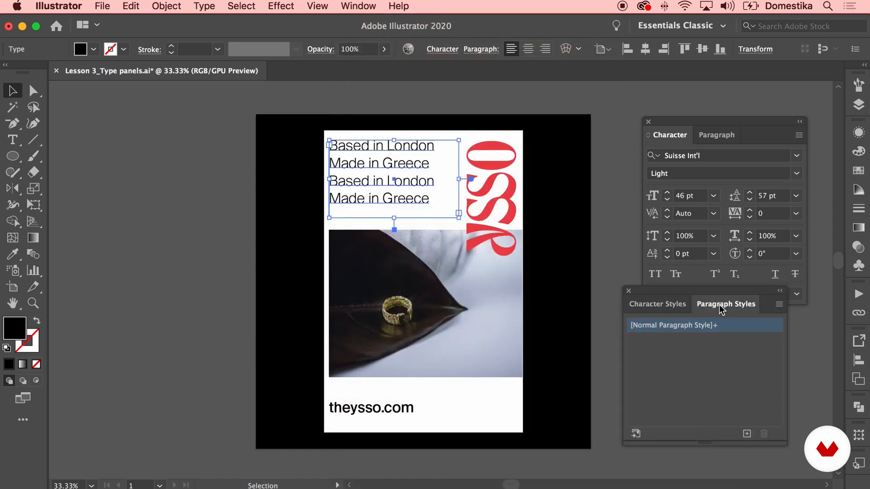
{"action": "left_click", "coordinate": [664, 309]}
{"action": "left_click_drag", "start_coordinate": [716, 119], "coordinate": [723, 83]}
{"action": "left_click_drag", "start_coordinate": [672, 289], "coordinate": [677, 293]}
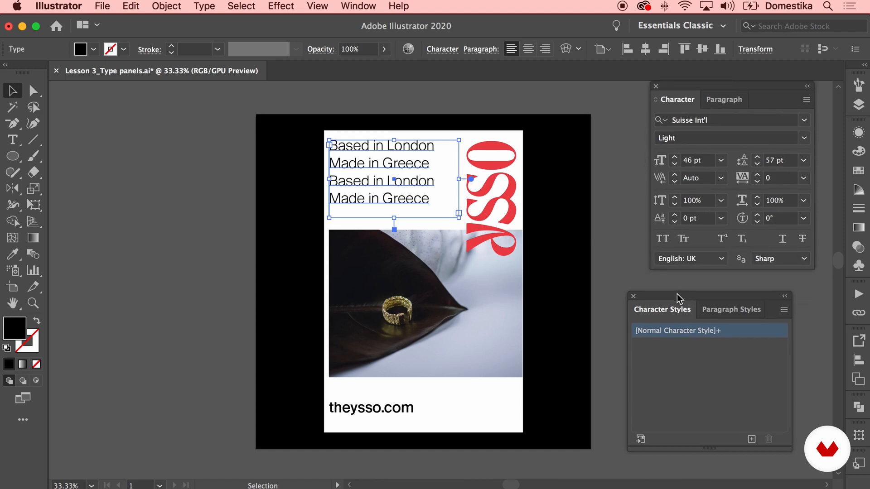
Create a new character style from the tagline's formatting and name it "Title 1"
{"action": "double_click", "coordinate": [355, 146]}
{"action": "double_click", "coordinate": [358, 146]}
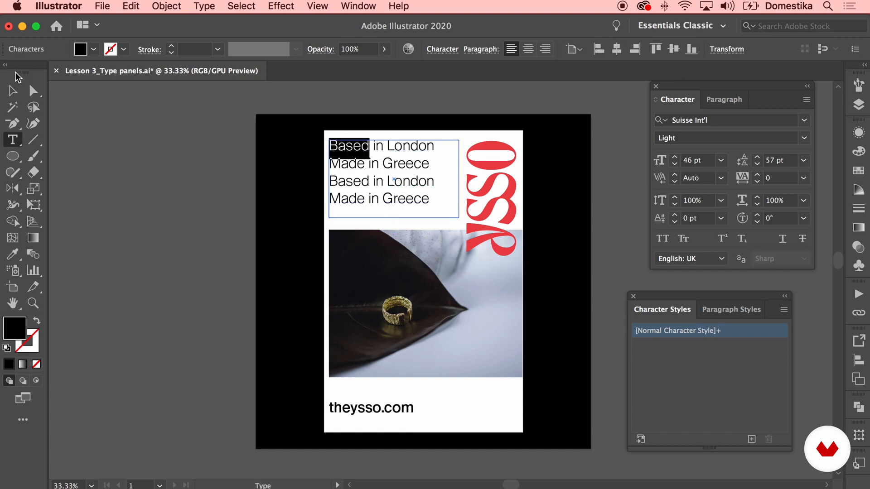
{"action": "left_click", "coordinate": [12, 90]}
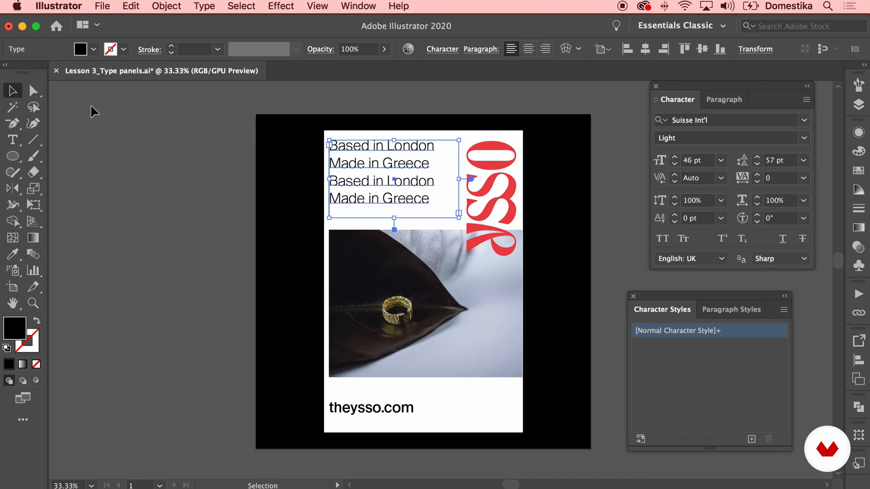
{"action": "left_click", "coordinate": [752, 439]}
{"action": "double_click", "coordinate": [672, 345]}
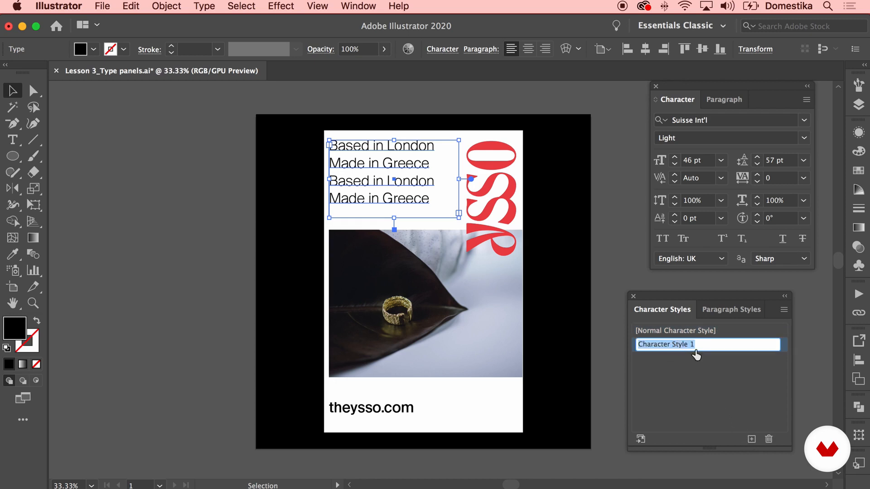
{"action": "type", "text": "Title"}
{"action": "key", "text": "Return"}
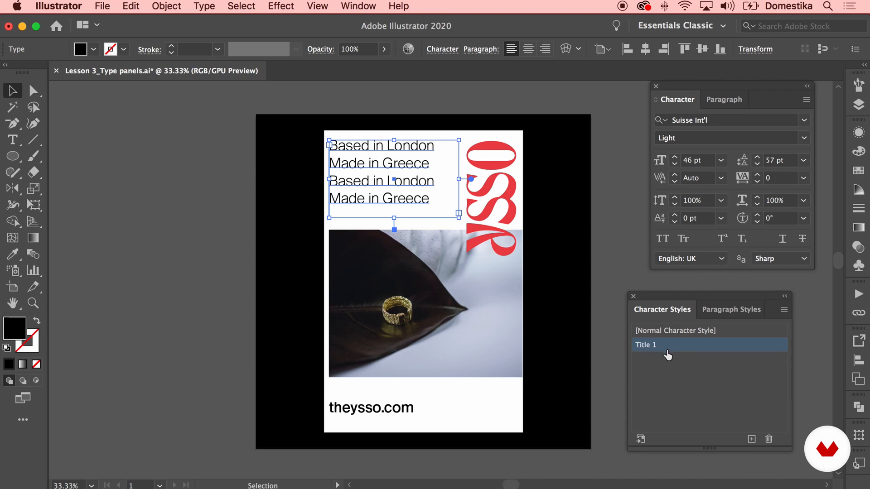
Review the general, basic and advanced character format settings stored in the "Title 1" character style
{"action": "double_click", "coordinate": [685, 345]}
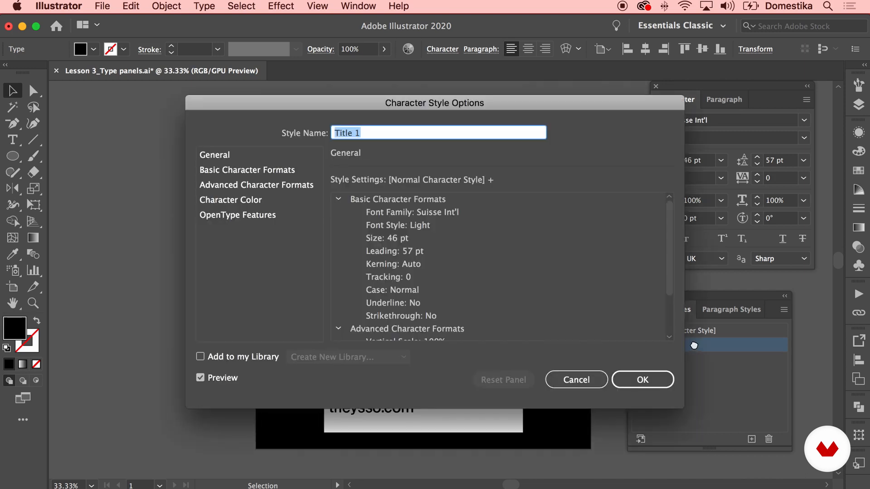
{"action": "left_click_drag", "start_coordinate": [571, 103], "coordinate": [510, 110]}
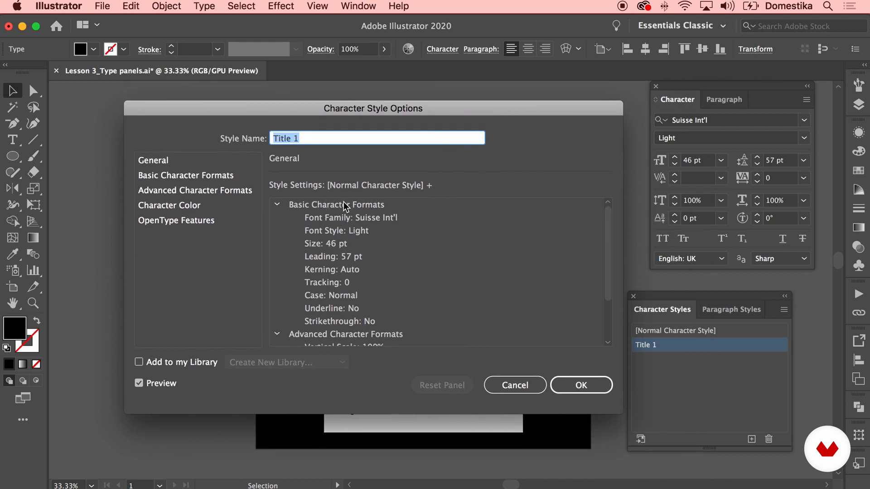
{"action": "scroll", "coordinate": [368, 235], "scroll_direction": "down", "scroll_amount": 2}
{"action": "scroll", "coordinate": [367, 239], "scroll_direction": "down", "scroll_amount": 3}
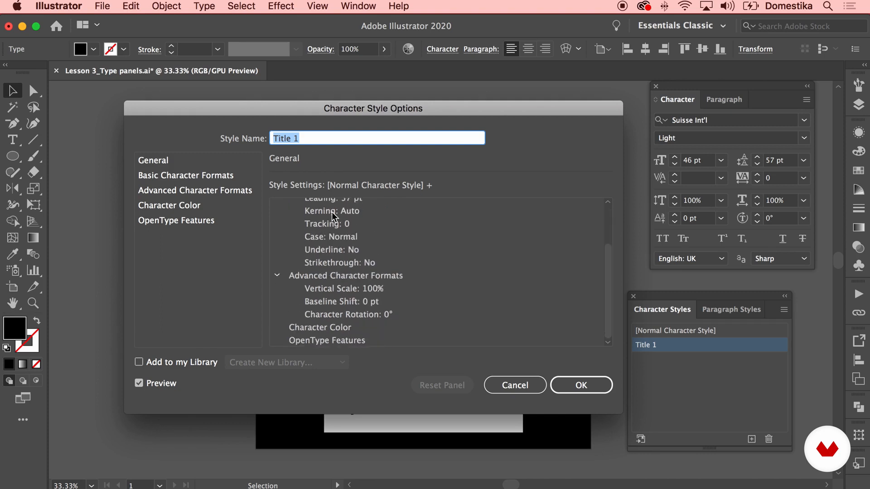
{"action": "scroll", "coordinate": [336, 316], "scroll_direction": "up", "scroll_amount": 5}
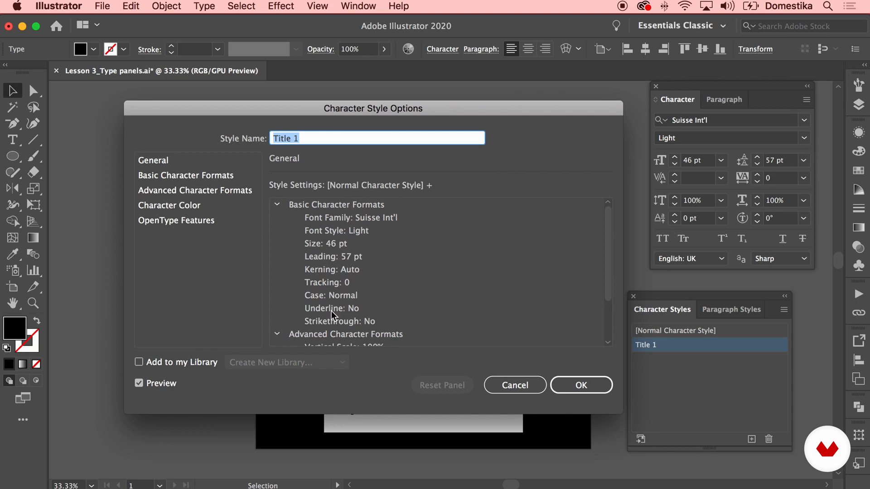
{"action": "scroll", "coordinate": [331, 238], "scroll_direction": "down", "scroll_amount": 4}
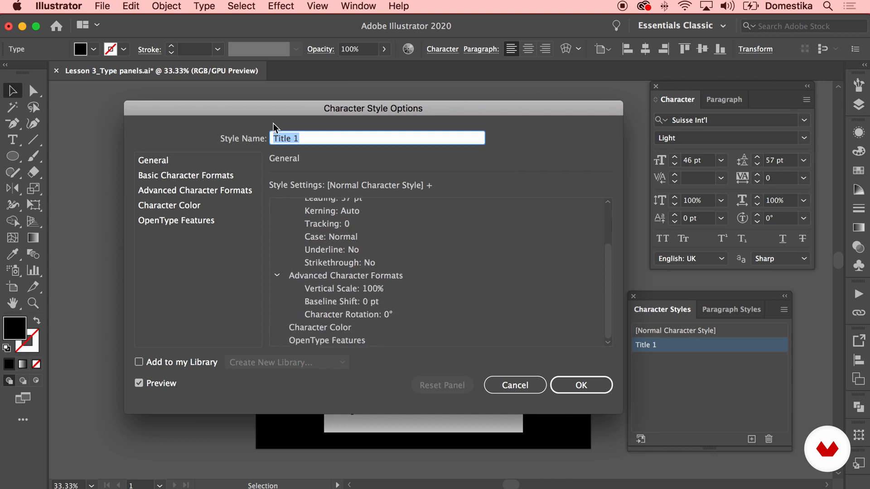
{"action": "left_click", "coordinate": [172, 162]}
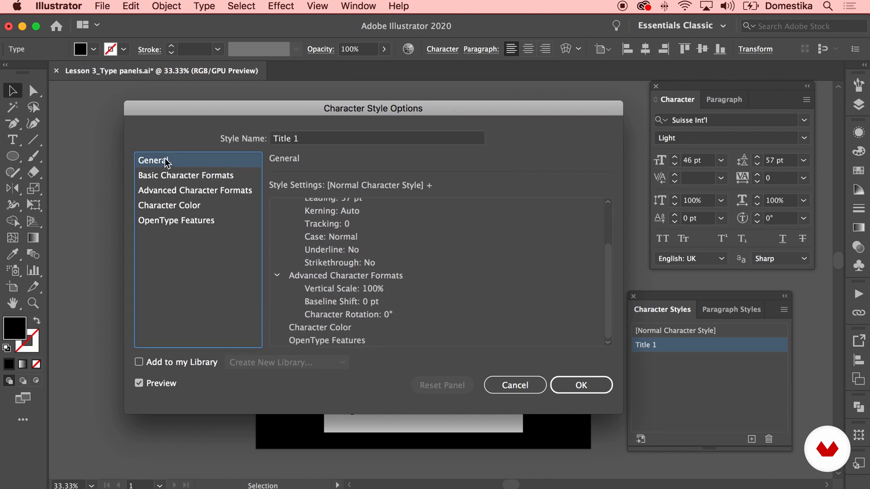
{"action": "left_click", "coordinate": [206, 177]}
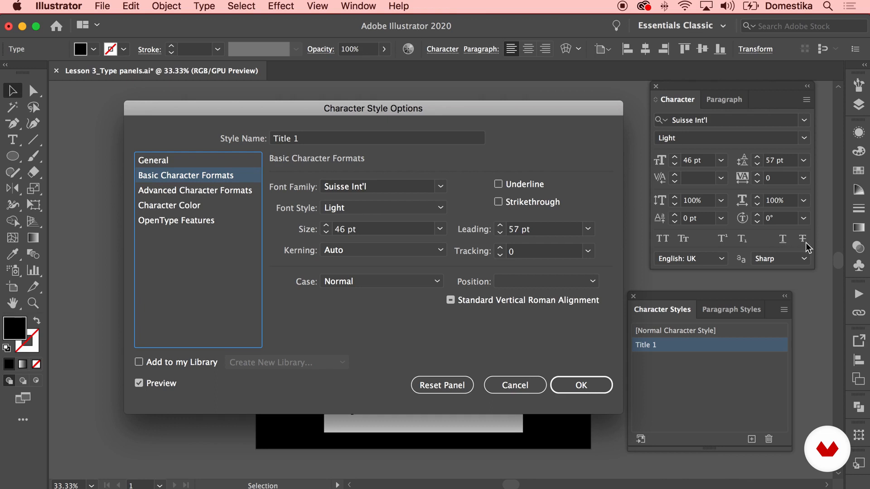
{"action": "left_click", "coordinate": [231, 192]}
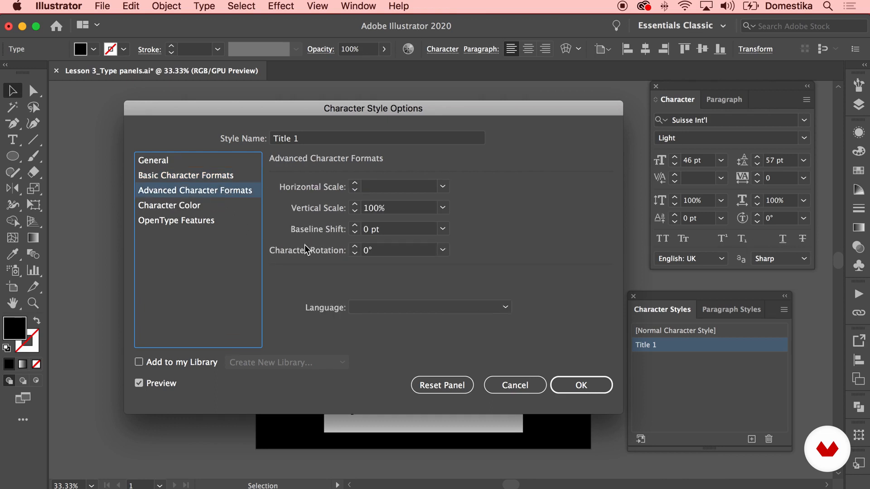
Set the "Title 1" style's character color to the blue swatch R=38 G=73 B=249, apply the change and deselect the tagline
{"action": "left_click", "coordinate": [213, 207]}
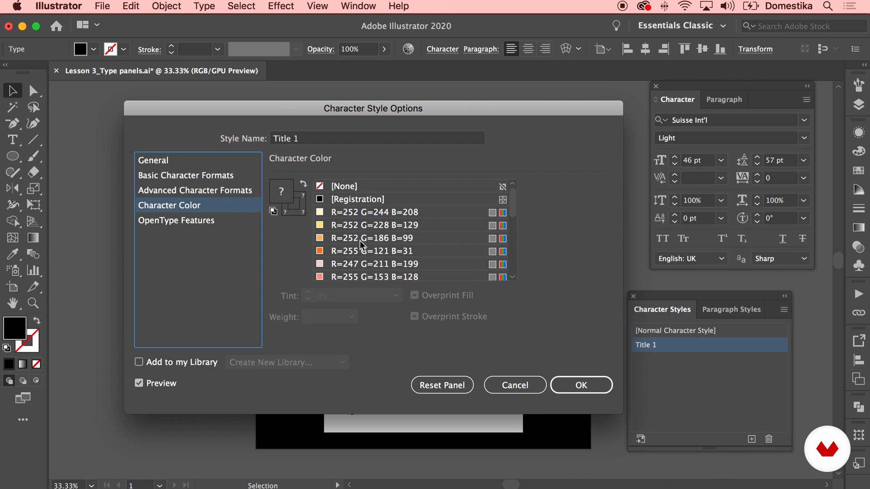
{"action": "scroll", "coordinate": [396, 243], "scroll_direction": "down", "scroll_amount": 4}
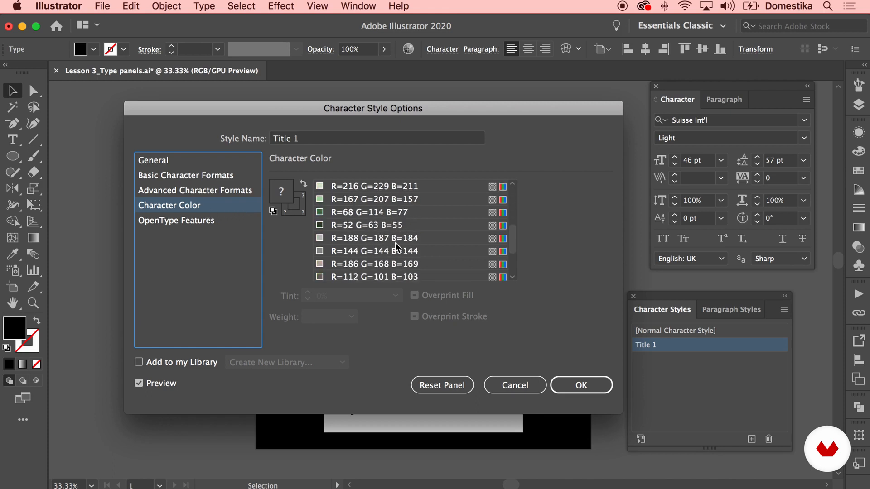
{"action": "scroll", "coordinate": [395, 243], "scroll_direction": "up", "scroll_amount": 4}
{"action": "scroll", "coordinate": [356, 229], "scroll_direction": "down", "scroll_amount": 5}
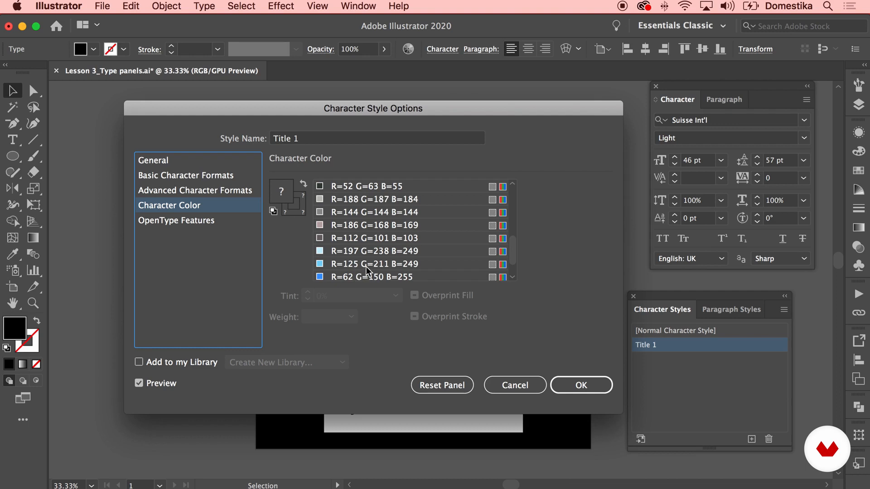
{"action": "scroll", "coordinate": [365, 266], "scroll_direction": "down", "scroll_amount": 2}
{"action": "left_click", "coordinate": [347, 262]}
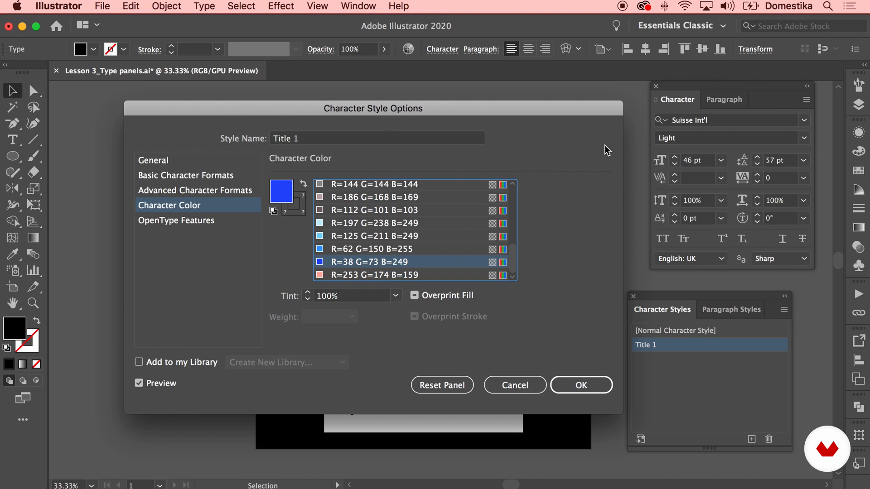
{"action": "left_click", "coordinate": [584, 384]}
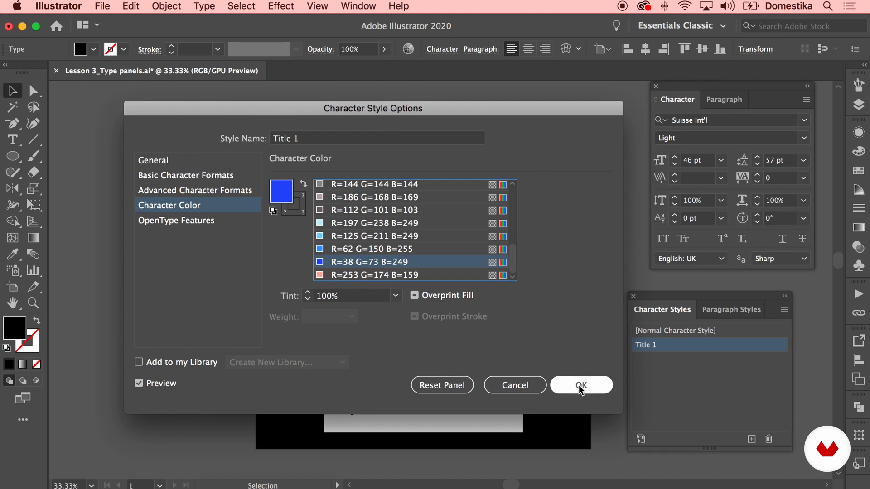
{"action": "left_click", "coordinate": [581, 385]}
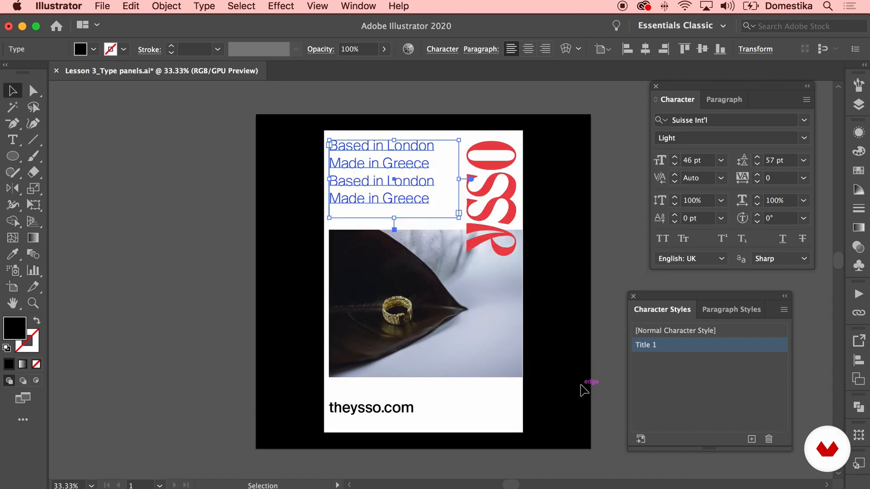
{"action": "left_click", "coordinate": [177, 252]}
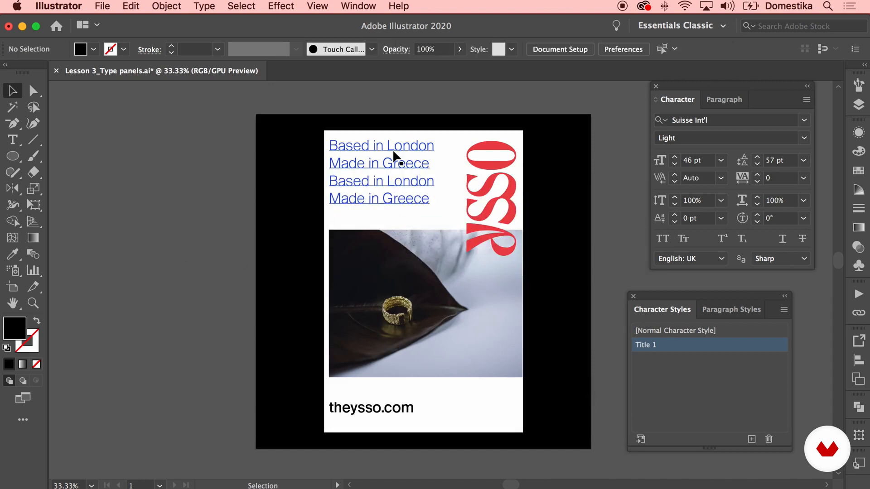
Apply the "Title 1" character style to the "theysso.com" line and deselect it
{"action": "left_click", "coordinate": [381, 410]}
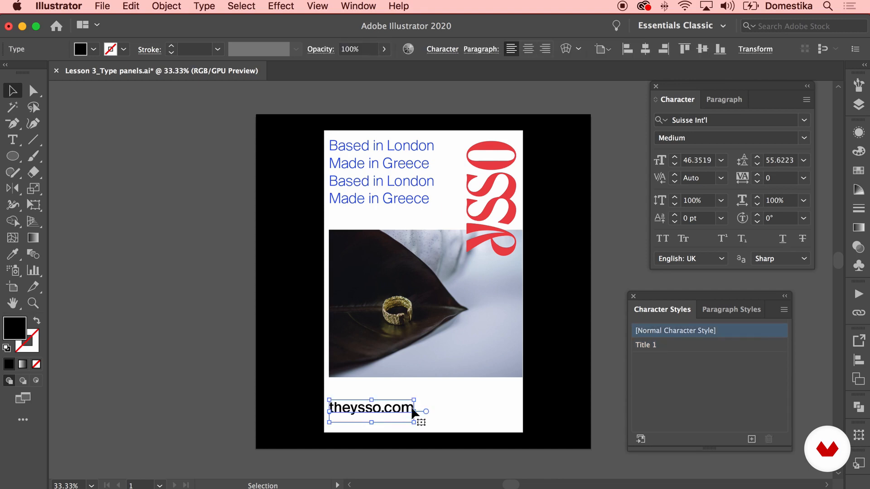
{"action": "left_click", "coordinate": [681, 348]}
{"action": "left_click", "coordinate": [596, 372]}
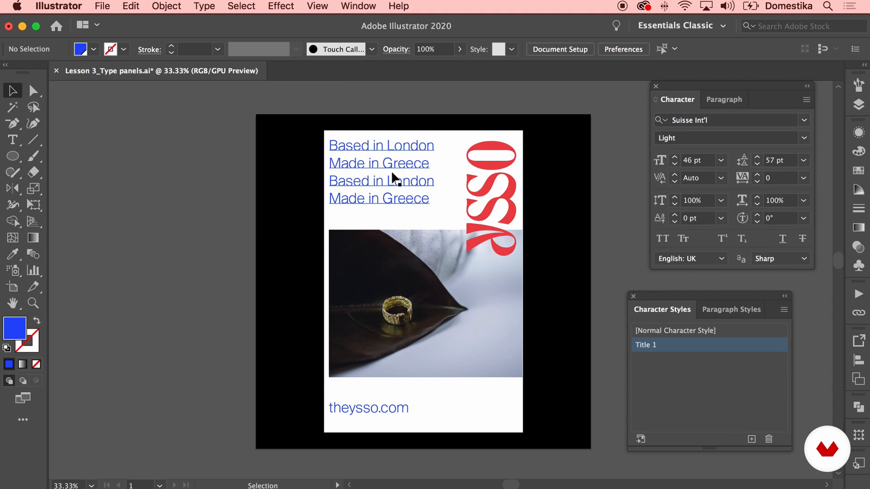
Create a new paragraph style from the tagline text box
{"action": "left_click", "coordinate": [741, 312]}
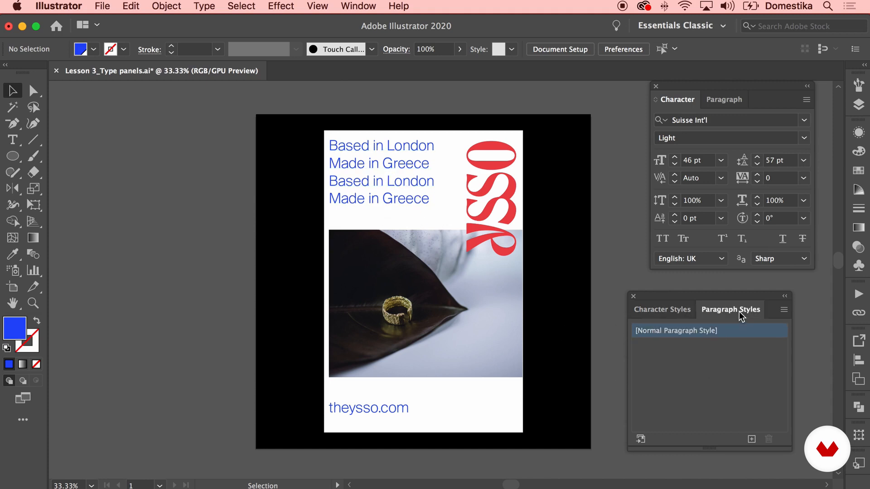
{"action": "left_click", "coordinate": [413, 180]}
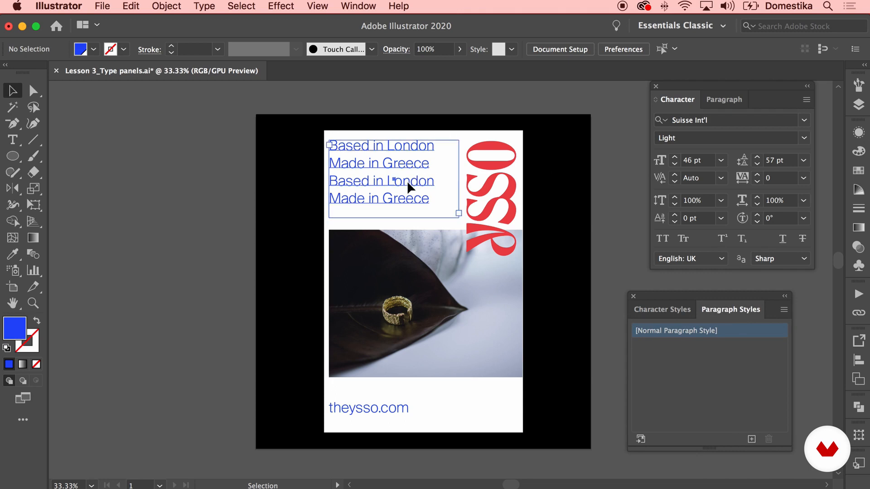
{"action": "left_click", "coordinate": [755, 442]}
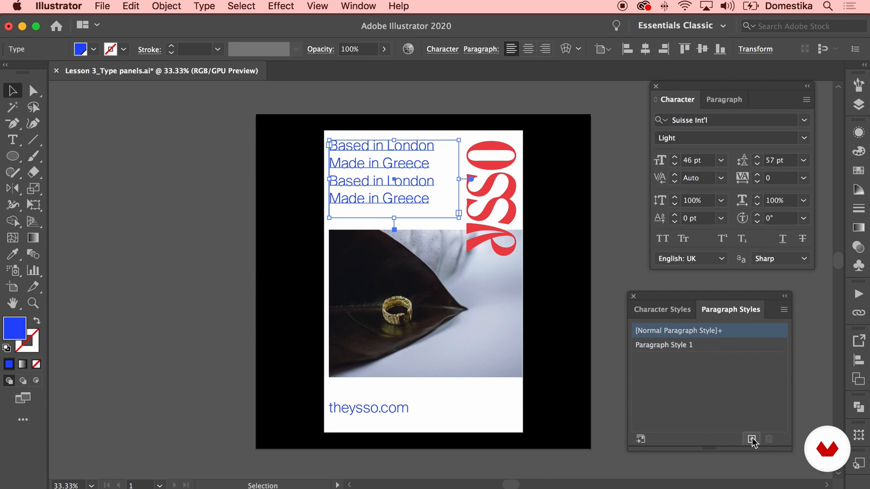
{"action": "left_click", "coordinate": [716, 344]}
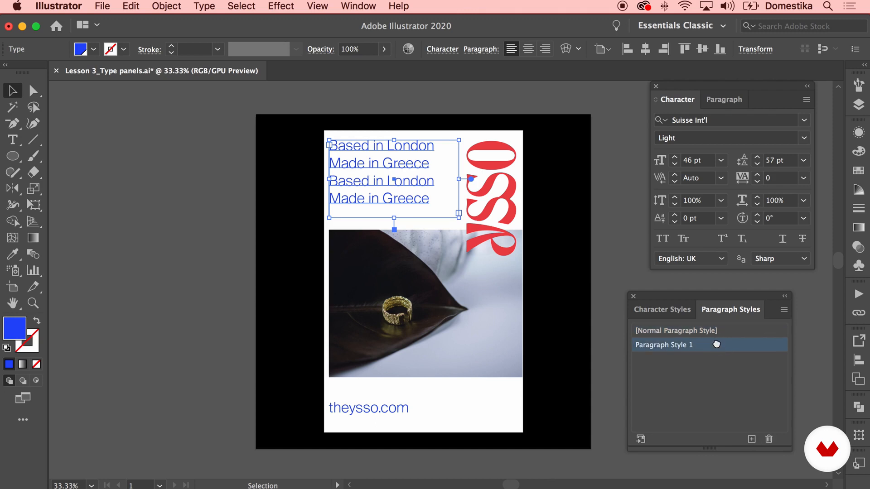
Set the new paragraph style's font family to Suisse Int'l and its font style to Light
{"action": "double_click", "coordinate": [716, 345]}
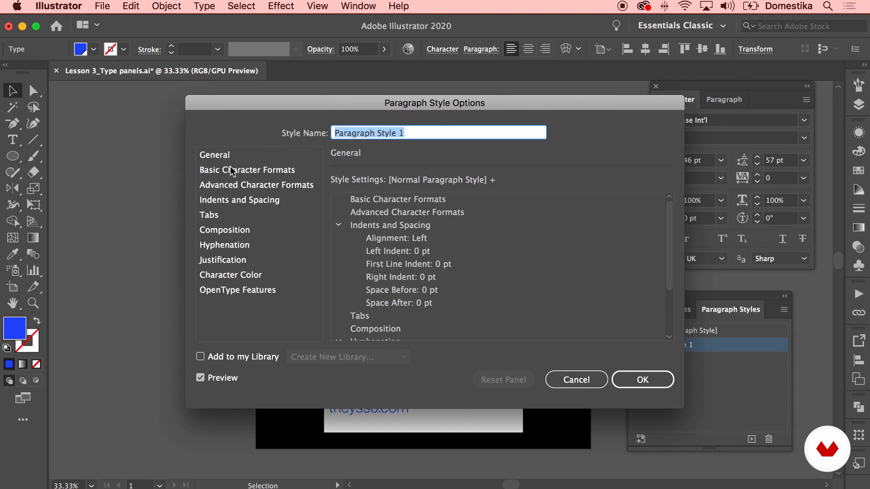
{"action": "left_click", "coordinate": [270, 173]}
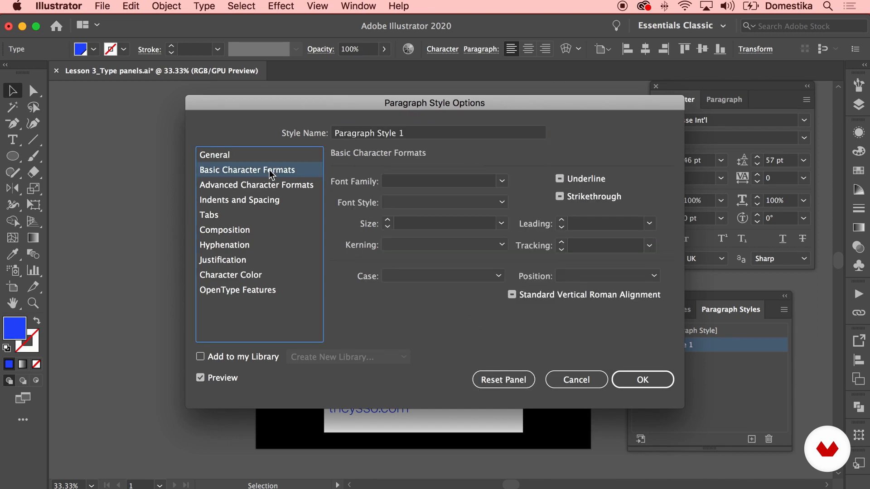
{"action": "left_click", "coordinate": [502, 181]}
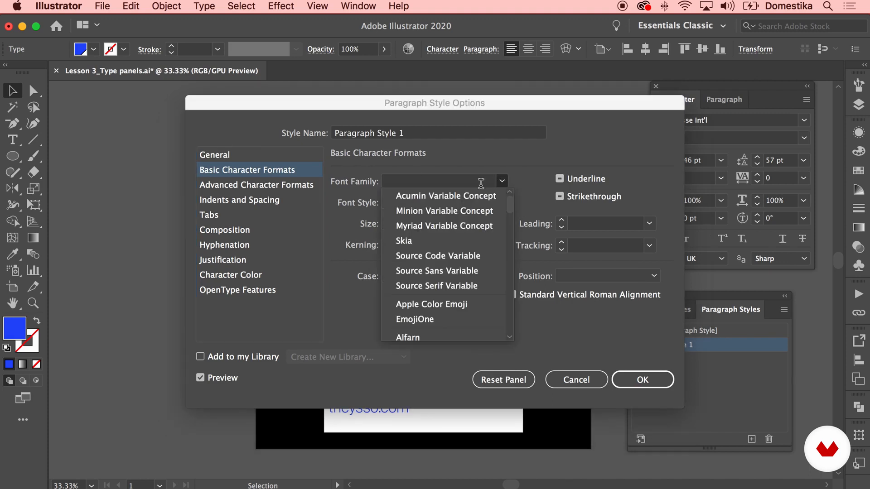
{"action": "left_click", "coordinate": [433, 176]}
{"action": "left_click_drag", "start_coordinate": [448, 107], "coordinate": [406, 104]}
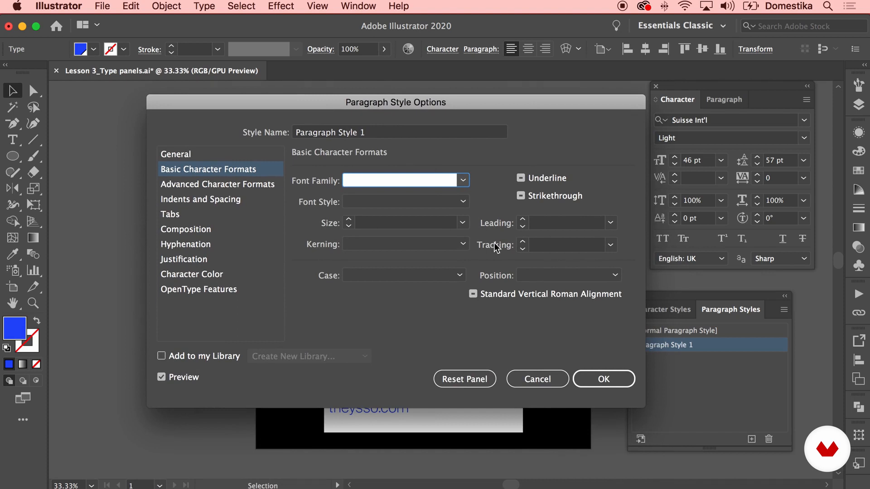
{"action": "type", "text": "Suisse Int'l"}
{"action": "left_click", "coordinate": [463, 202]}
{"action": "left_click", "coordinate": [402, 277]}
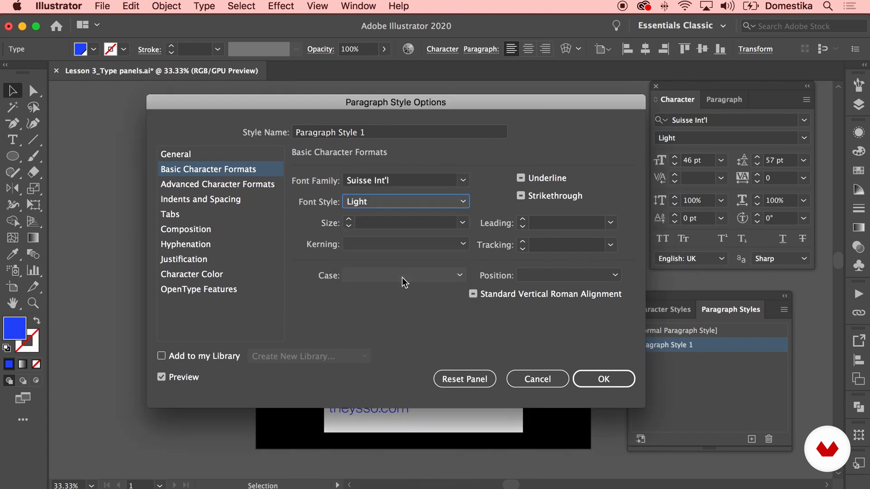
Review the paragraph style's advanced character, indent and spacing, tab, composition, hyphenation and justification settings
{"action": "left_click", "coordinate": [230, 185]}
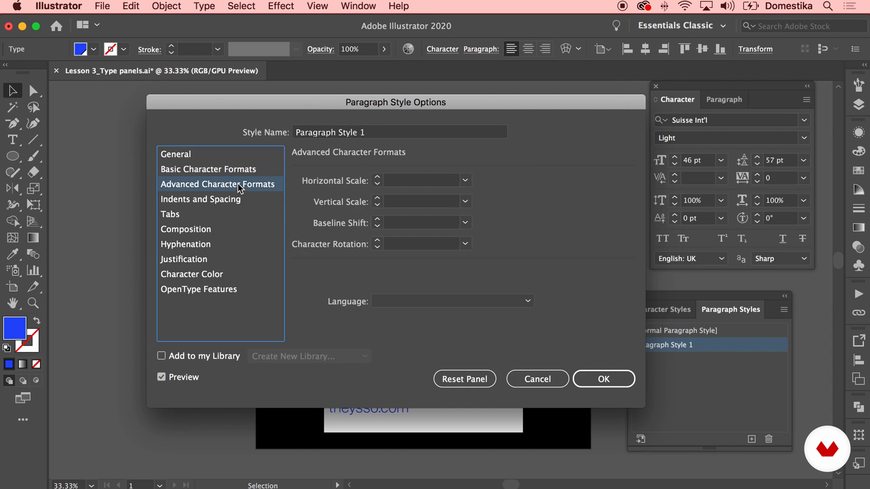
{"action": "left_click", "coordinate": [197, 201]}
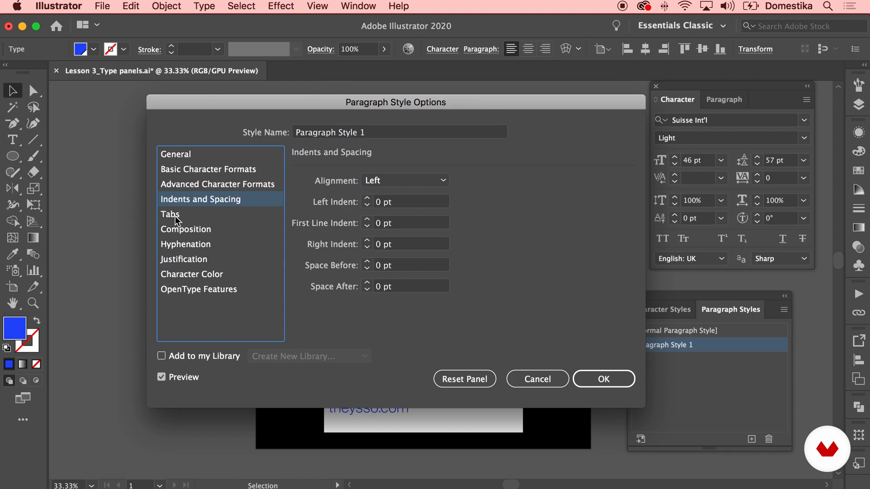
{"action": "left_click", "coordinate": [215, 218]}
{"action": "left_click", "coordinate": [214, 230]}
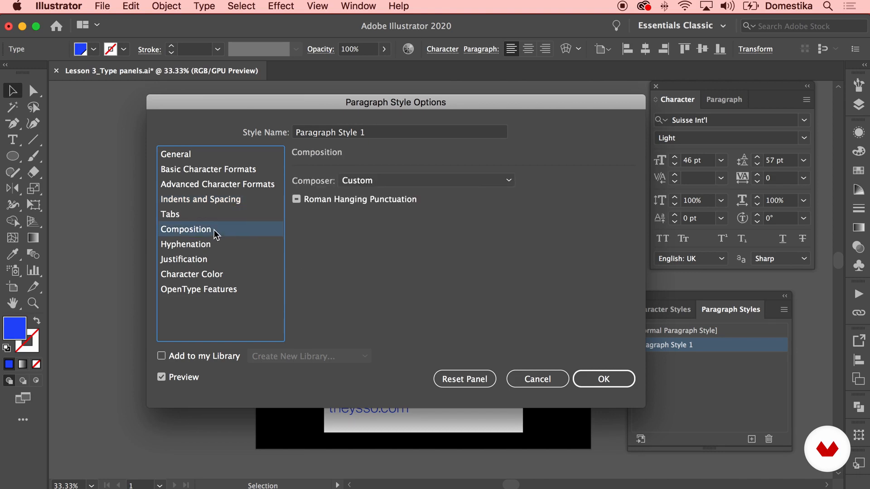
{"action": "left_click", "coordinate": [213, 244]}
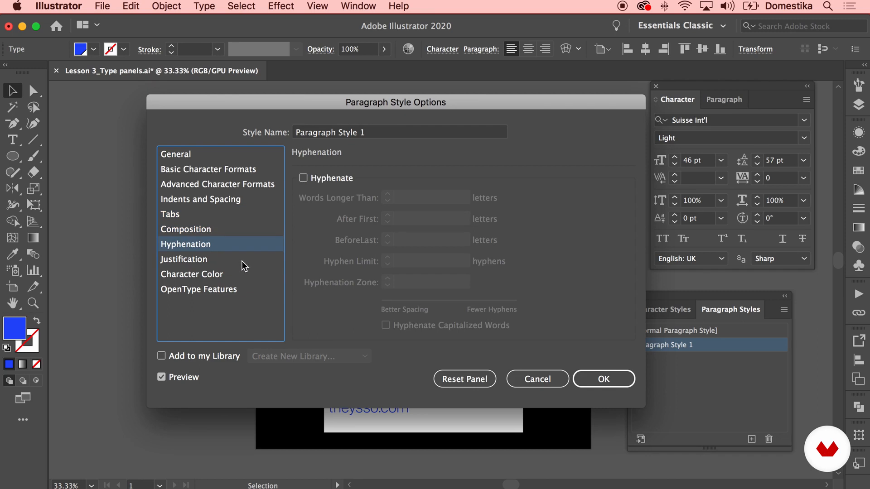
{"action": "left_click", "coordinate": [238, 261]}
Set the paragraph style's character color to the dark green swatch R=52 G=63 B=55
{"action": "left_click", "coordinate": [238, 273]}
{"action": "scroll", "coordinate": [398, 232], "scroll_direction": "down", "scroll_amount": 5}
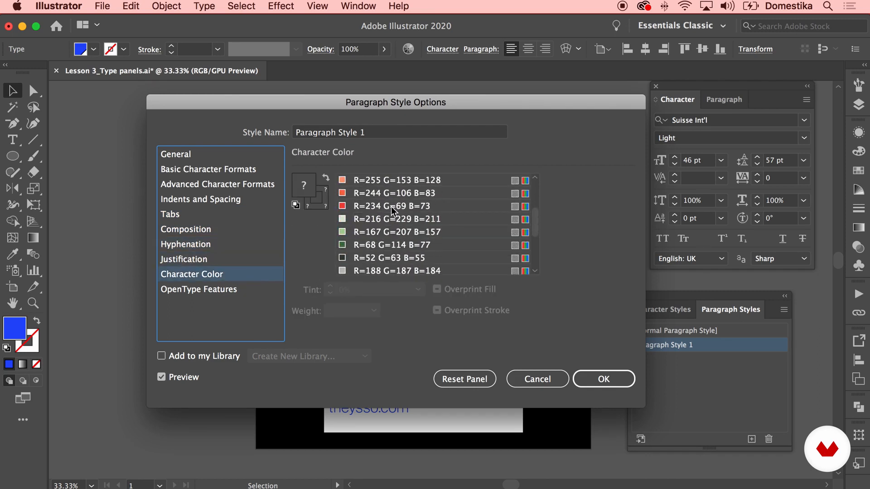
{"action": "scroll", "coordinate": [392, 217], "scroll_direction": "down", "scroll_amount": 1}
{"action": "left_click", "coordinate": [379, 242]}
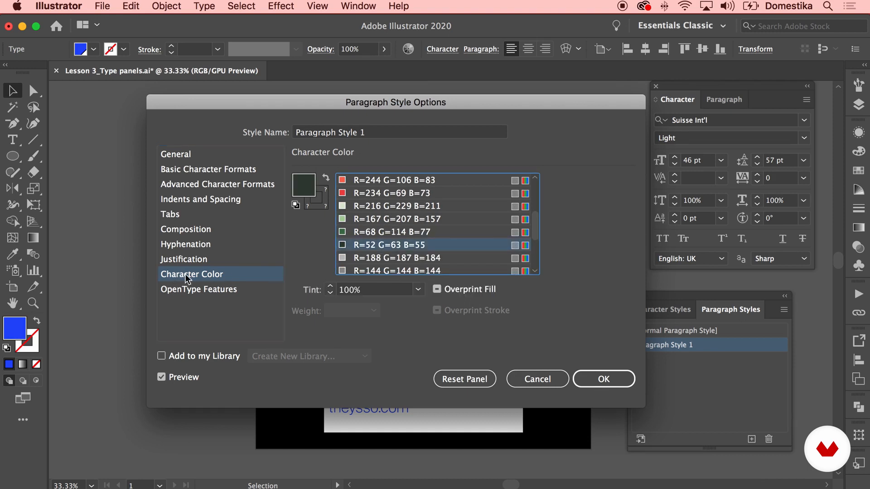
Check the paragraph style's OpenType features, recheck its color and basic character formats, and save the style options
{"action": "left_click", "coordinate": [238, 289]}
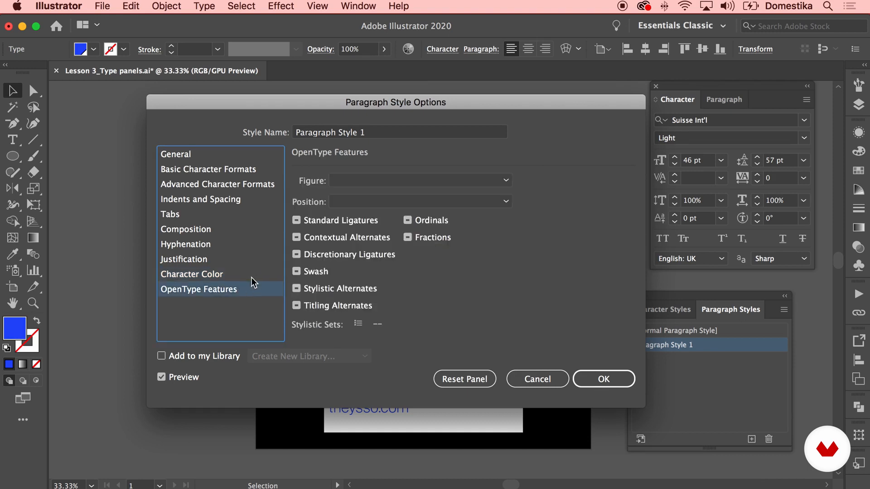
{"action": "left_click", "coordinate": [225, 273]}
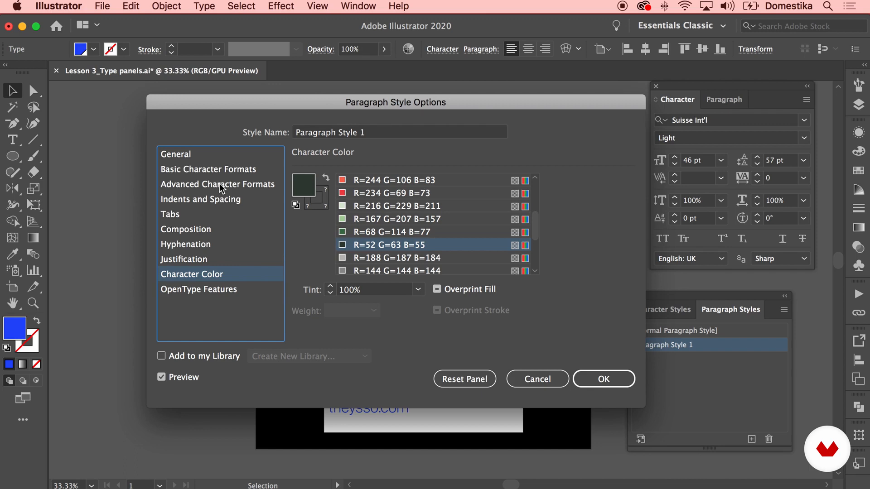
{"action": "left_click", "coordinate": [215, 169]}
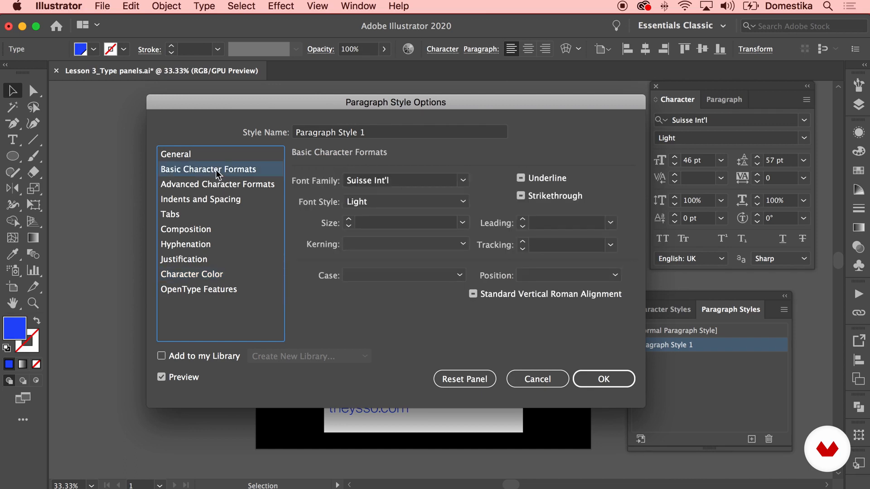
{"action": "left_click", "coordinate": [216, 203]}
{"action": "left_click", "coordinate": [599, 379]}
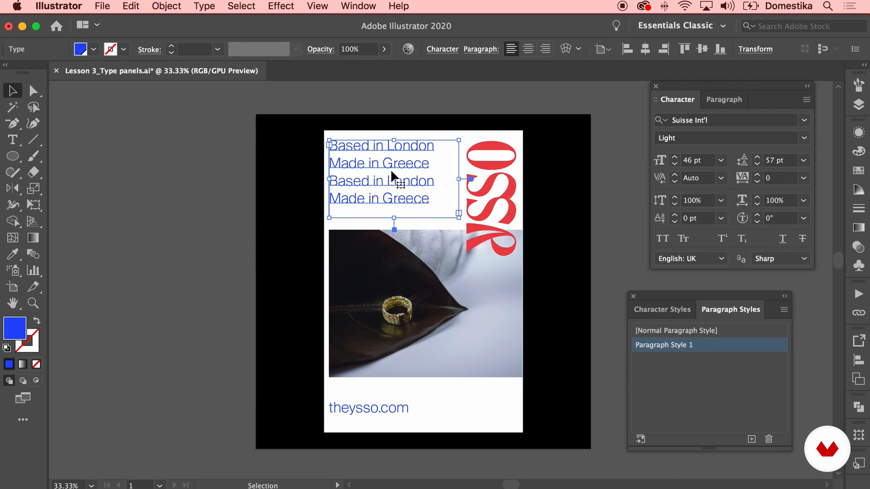
Reset the tagline text to [Normal Character Style], view its paragraph style and deselect the text
{"action": "left_click", "coordinate": [664, 310]}
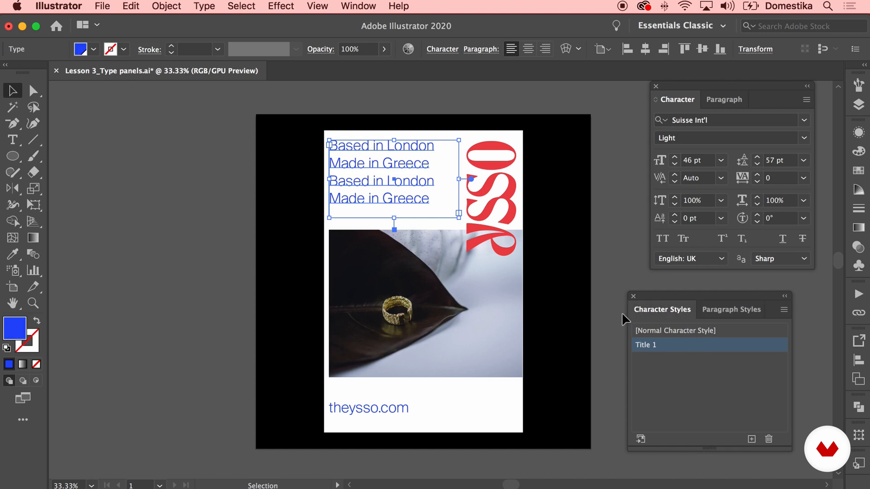
{"action": "left_click", "coordinate": [703, 332]}
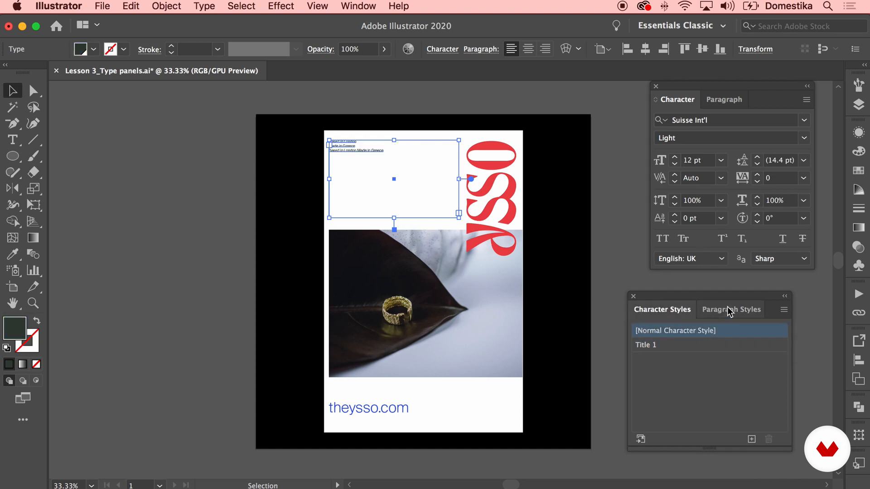
{"action": "left_click", "coordinate": [729, 310]}
{"action": "left_click", "coordinate": [409, 164]}
{"action": "left_click", "coordinate": [346, 153]}
{"action": "left_click", "coordinate": [236, 169]}
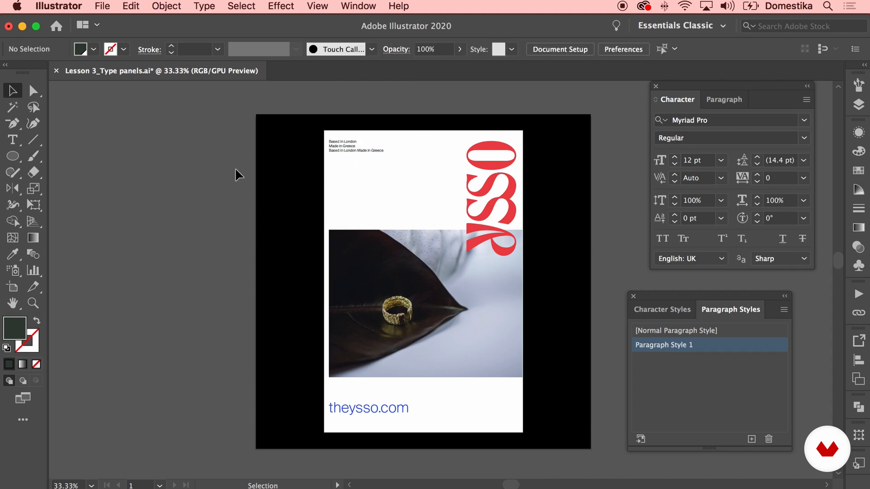
Set the font size of Paragraph Style 1 to 46 pt for the tagline and save the style options
{"action": "key", "text": "super+plus"}
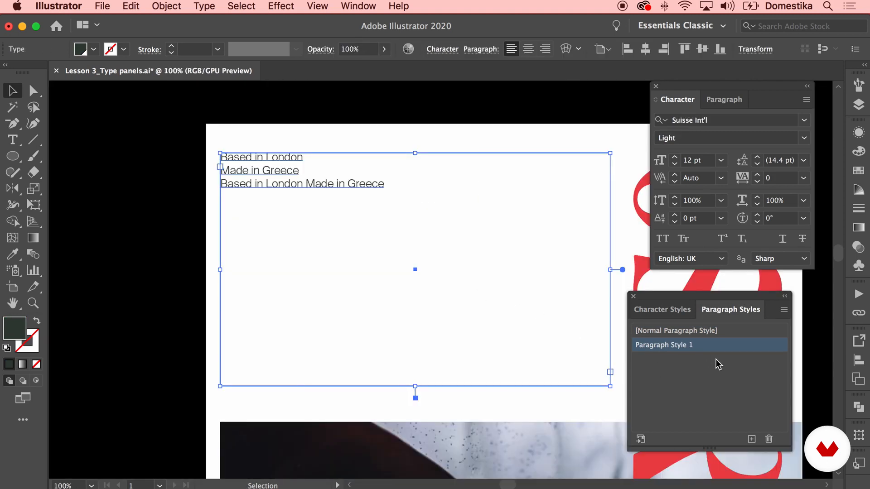
{"action": "key", "text": "super+minus"}
{"action": "key", "text": "super+minus"}
{"action": "key", "text": "super+minus"}
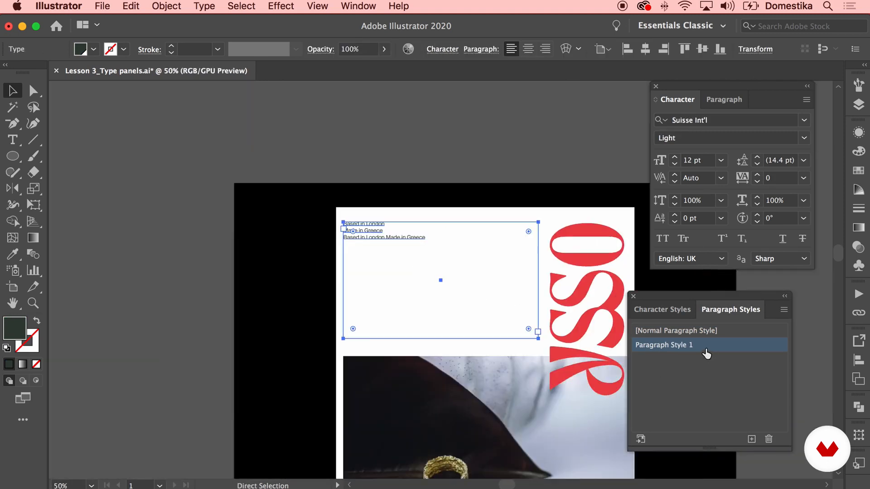
{"action": "left_click_drag", "start_coordinate": [527, 351], "coordinate": [495, 268]}
{"action": "double_click", "coordinate": [683, 345]}
{"action": "key", "text": "Return"}
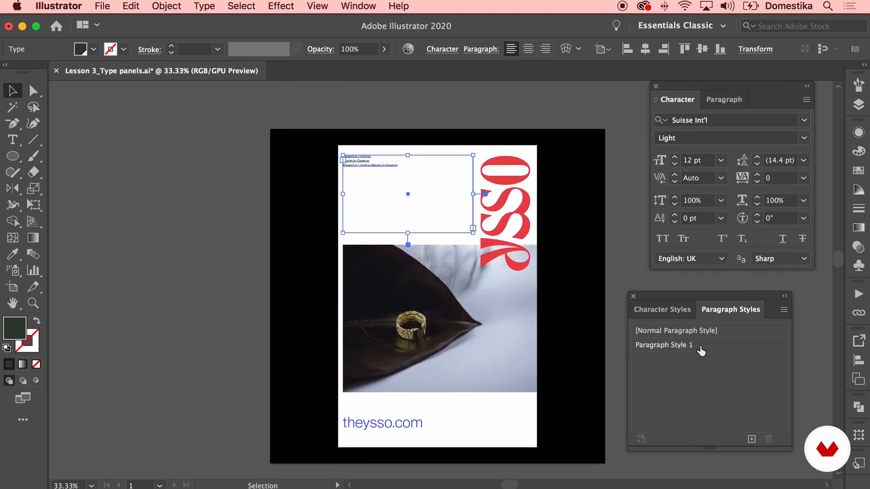
{"action": "double_click", "coordinate": [699, 345]}
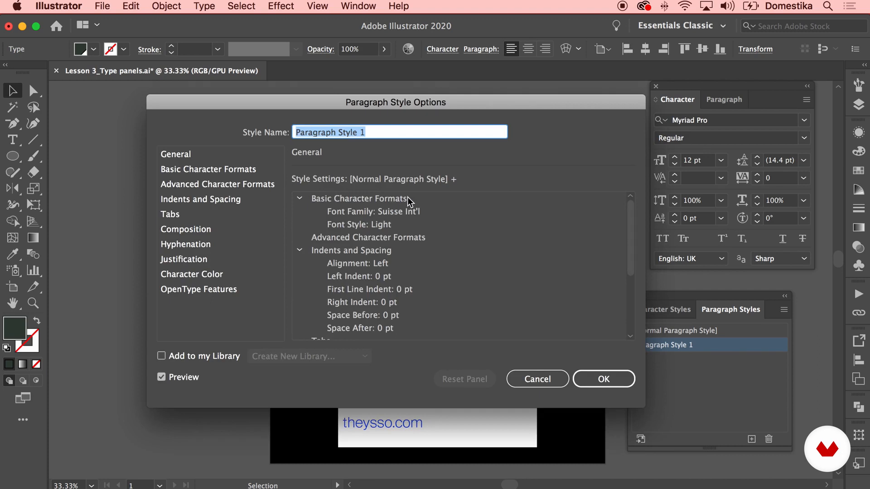
{"action": "left_click", "coordinate": [199, 172]}
{"action": "left_click", "coordinate": [374, 222]}
{"action": "type", "text": "46"}
{"action": "left_click", "coordinate": [542, 223]}
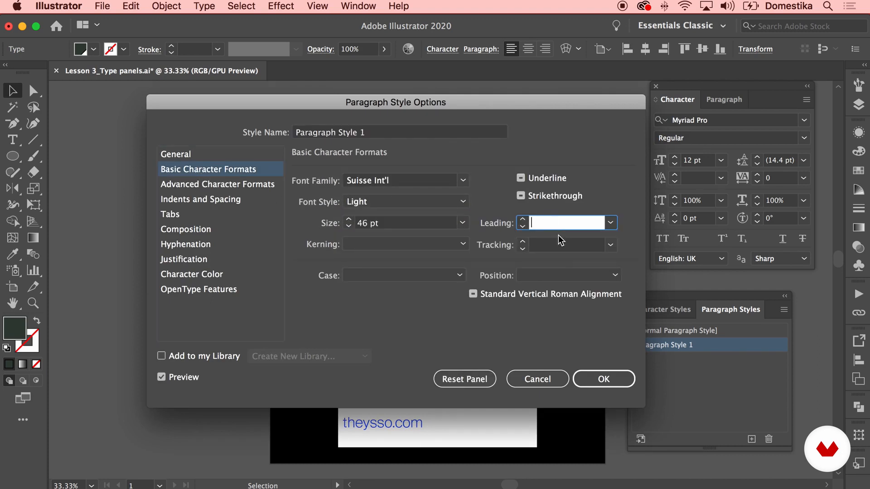
{"action": "left_click", "coordinate": [602, 379]}
{"action": "left_click", "coordinate": [612, 250]}
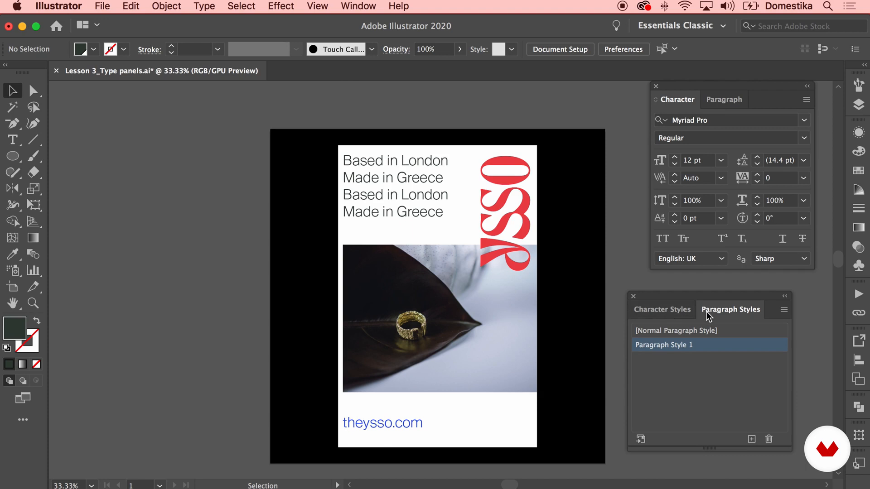
Apply the "Title 1" character style to the last "Made in Greece" line of the tagline
{"action": "double_click", "coordinate": [412, 207]}
{"action": "triple_click", "coordinate": [422, 210]}
{"action": "left_click", "coordinate": [421, 210]}
{"action": "left_click_drag", "start_coordinate": [442, 212], "coordinate": [343, 211]}
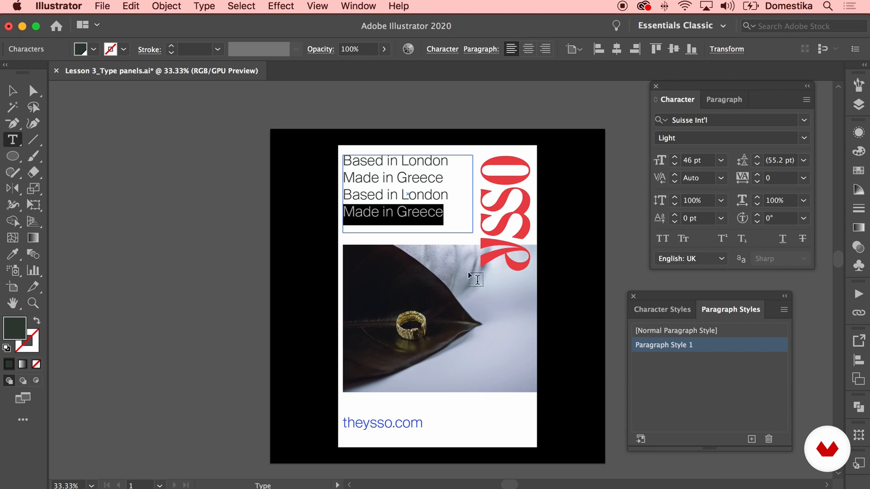
{"action": "left_click", "coordinate": [663, 311]}
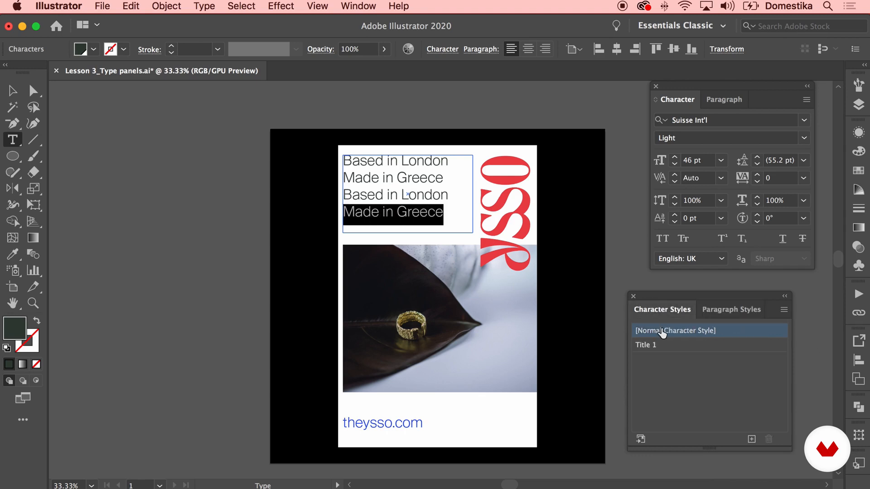
{"action": "left_click", "coordinate": [664, 345]}
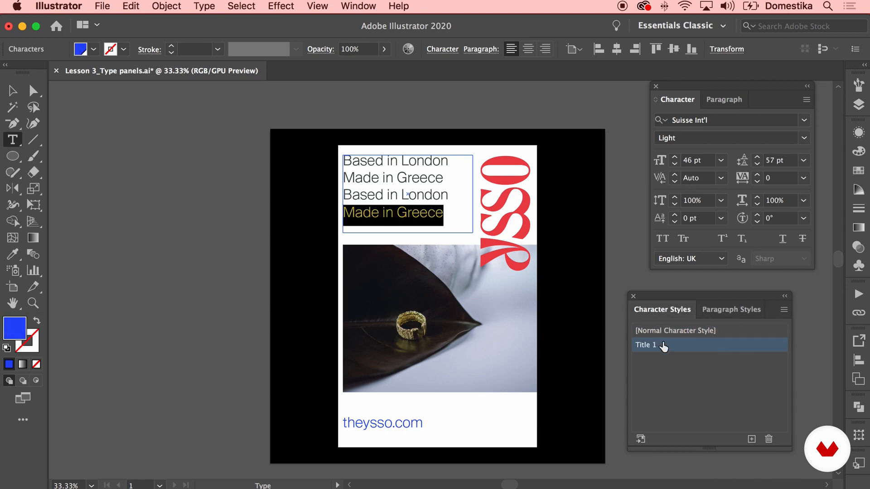
Apply the "Title 1" character style to the first "Made in Greece" line and deselect the text
{"action": "left_click", "coordinate": [399, 192]}
{"action": "left_click_drag", "start_coordinate": [445, 179], "coordinate": [343, 178]}
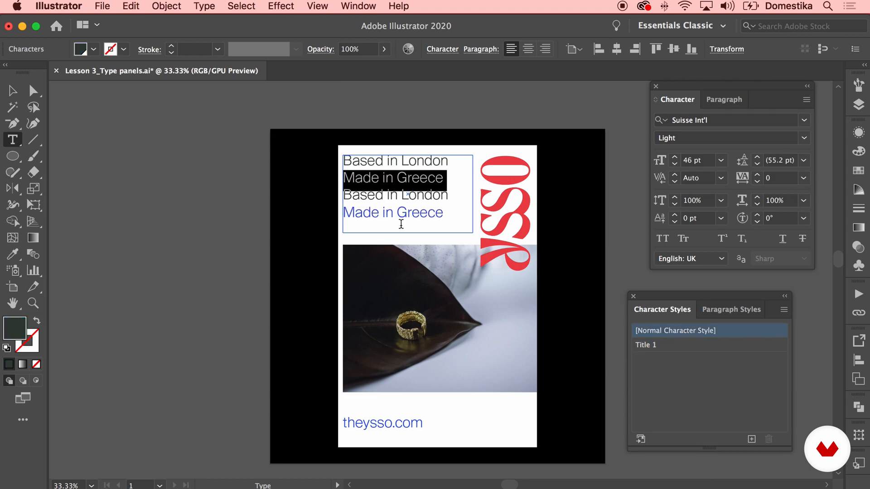
{"action": "left_click", "coordinate": [655, 345]}
{"action": "left_click", "coordinate": [12, 90]}
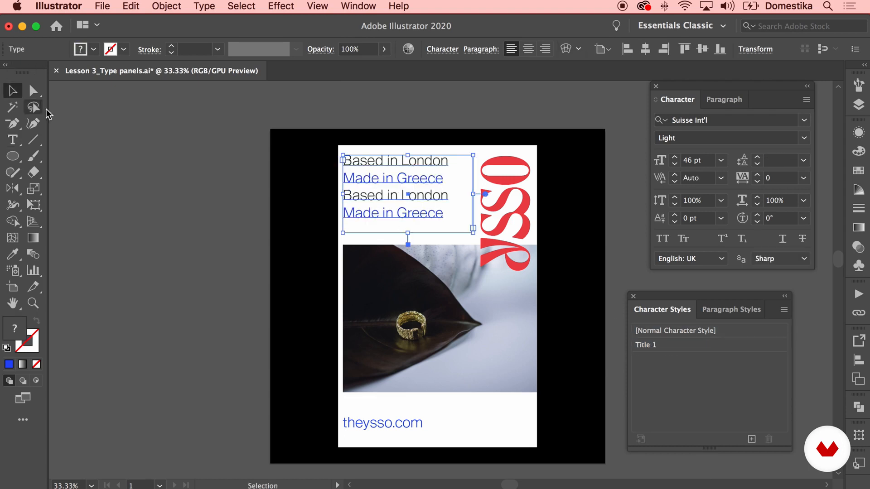
{"action": "left_click", "coordinate": [133, 143]}
Set the fill color of the whole tagline text block to black
{"action": "left_click", "coordinate": [716, 309]}
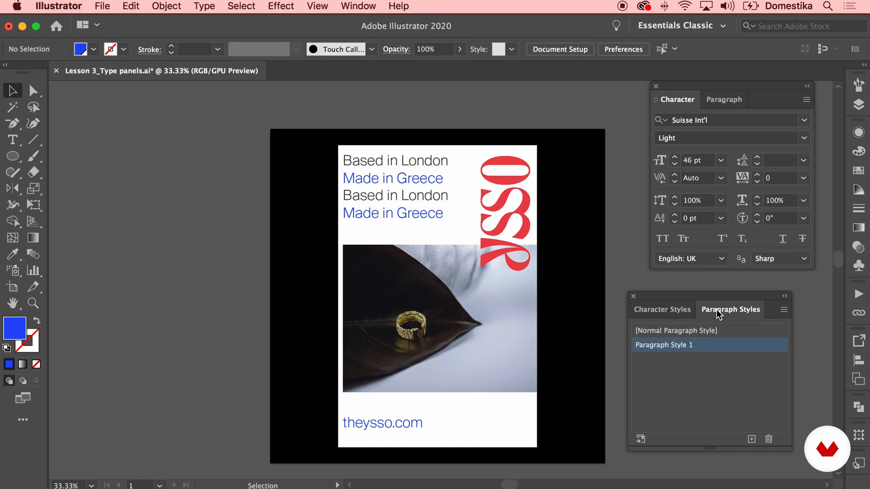
{"action": "left_click", "coordinate": [377, 162]}
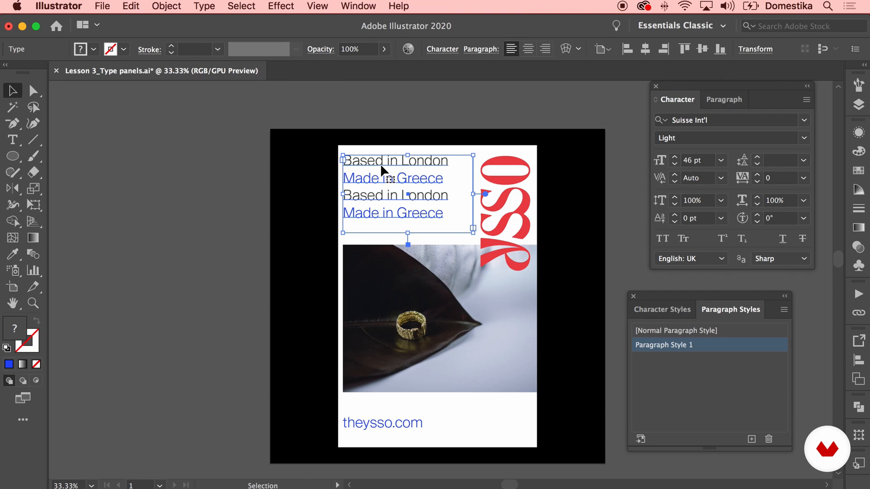
{"action": "left_click", "coordinate": [662, 310]}
{"action": "left_click", "coordinate": [858, 150]}
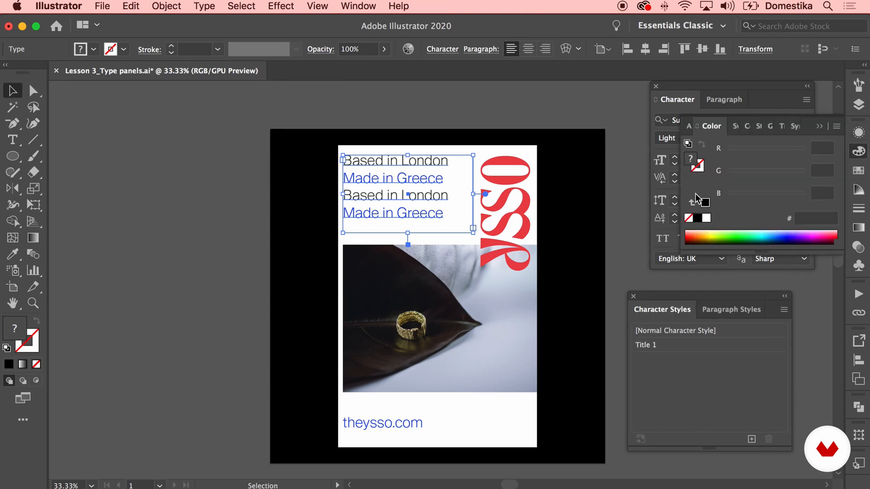
{"action": "left_click", "coordinate": [697, 218]}
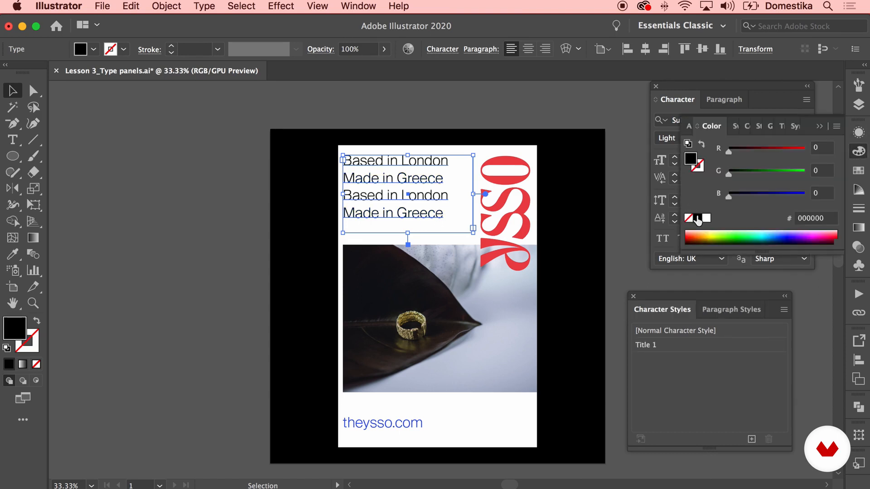
{"action": "left_click", "coordinate": [821, 128]}
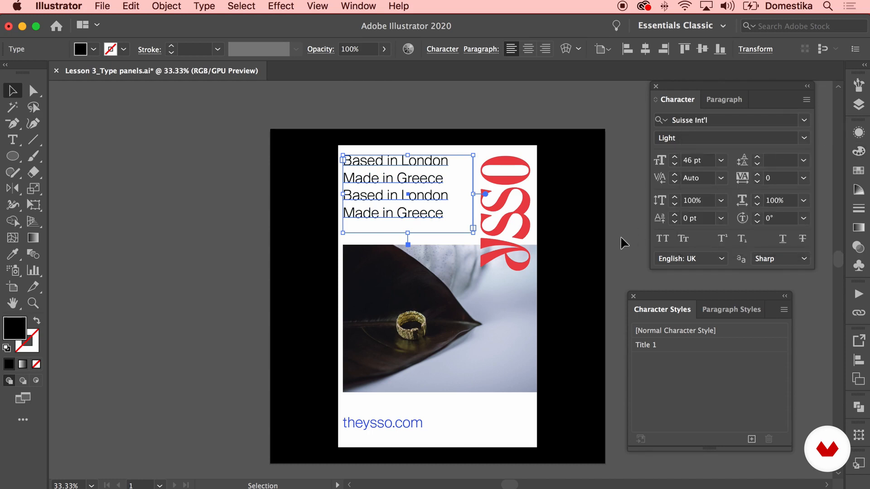
{"action": "left_click", "coordinate": [621, 236]}
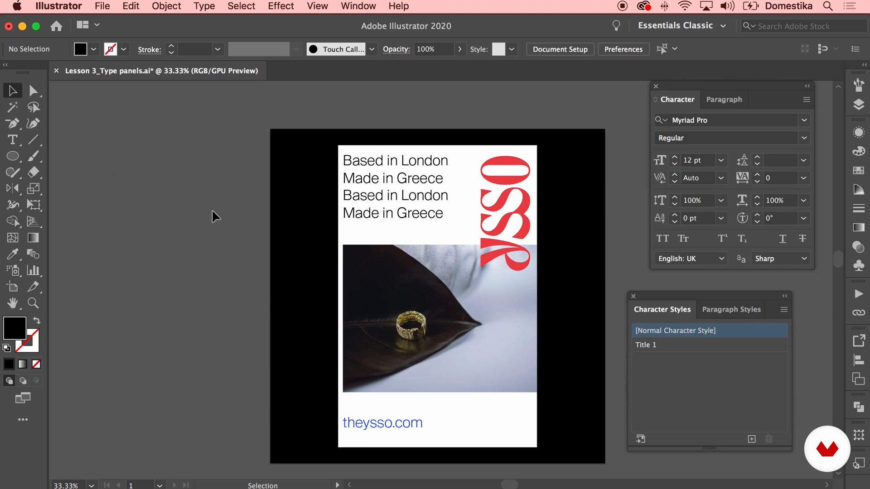
Copy the tagline's text appearance onto the "theysso.com" line with the Eyedropper and deselect it
{"action": "key", "text": "i"}
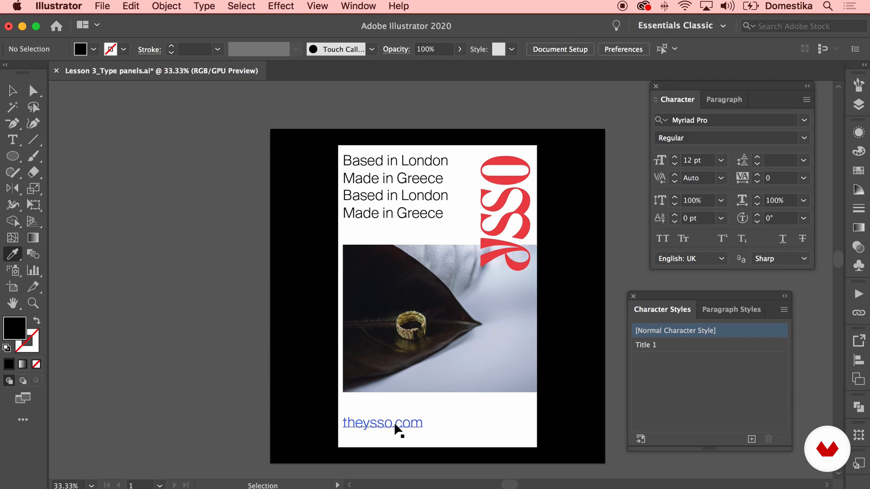
{"action": "key", "text": "v"}
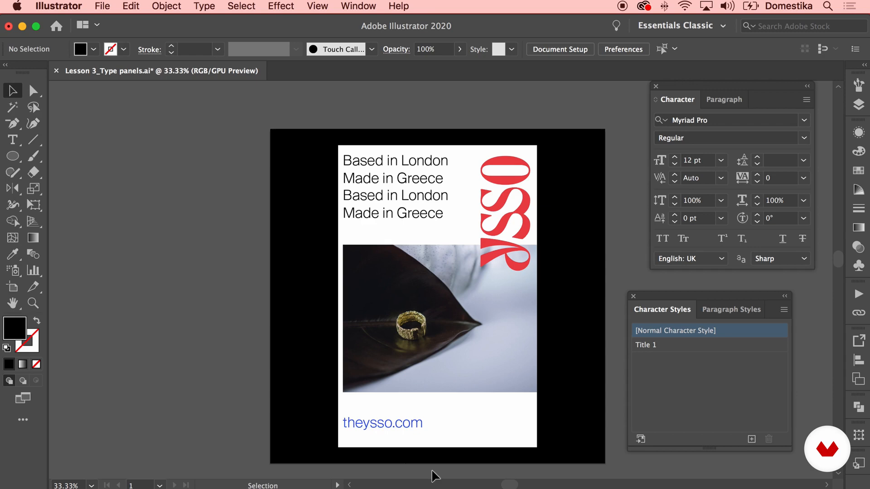
{"action": "left_click", "coordinate": [408, 428]}
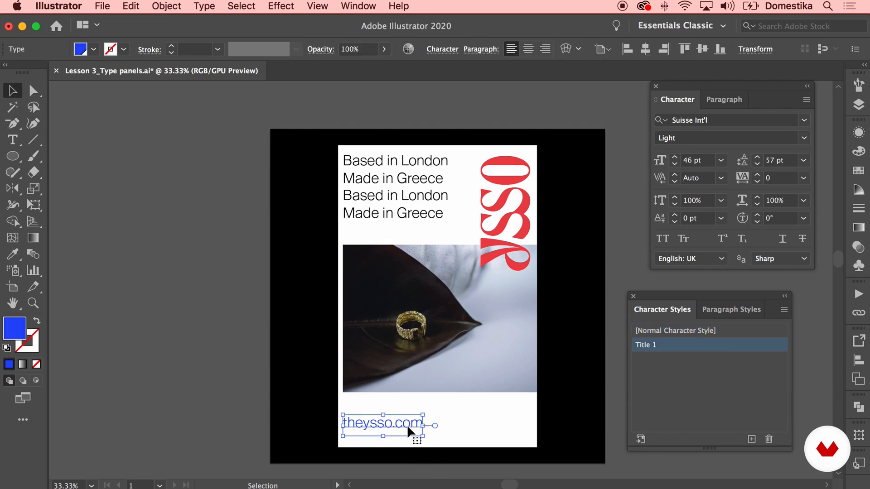
{"action": "key", "text": "i"}
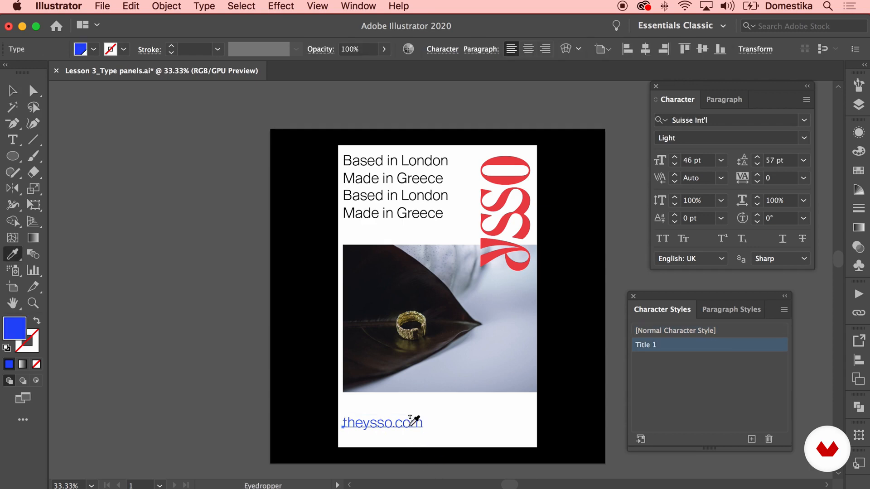
{"action": "left_click", "coordinate": [411, 195]}
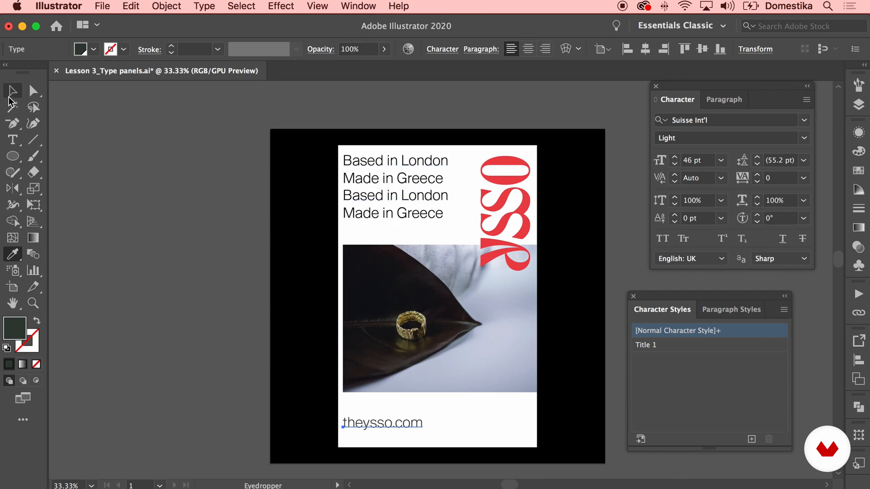
{"action": "left_click", "coordinate": [10, 95]}
{"action": "left_click", "coordinate": [97, 197]}
{"action": "scroll", "coordinate": [101, 208], "scroll_direction": "down", "scroll_amount": 2}
{"action": "left_click", "coordinate": [103, 210]}
Set the font style of the "theysso.com" line to Semi Bold
{"action": "left_click", "coordinate": [389, 410]}
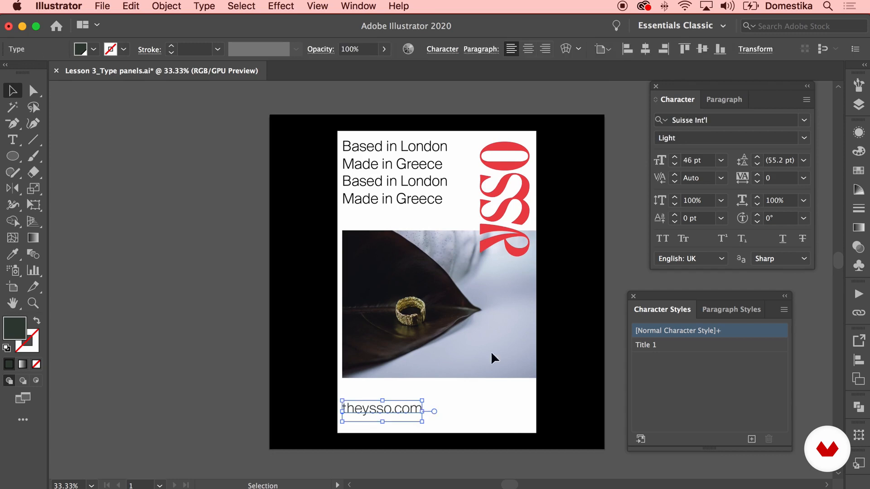
{"action": "left_click", "coordinate": [804, 140]}
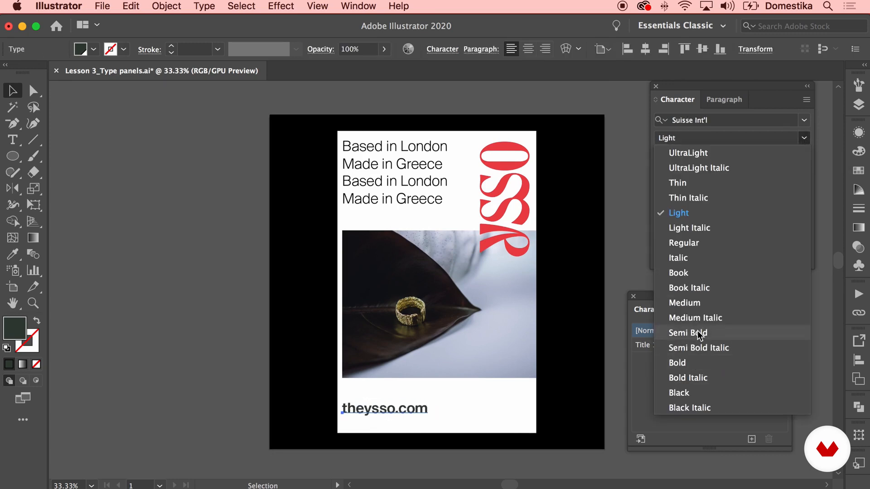
{"action": "left_click", "coordinate": [700, 336]}
Set the font style of the last "Made in Greece" line to Light Italic
{"action": "double_click", "coordinate": [423, 199]}
{"action": "left_click_drag", "start_coordinate": [443, 200], "coordinate": [335, 199]}
{"action": "left_click", "coordinate": [804, 139]}
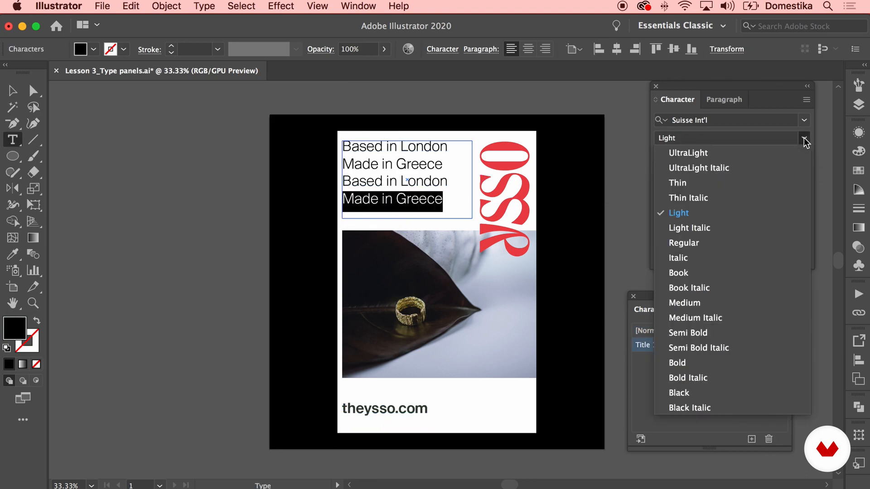
{"action": "left_click", "coordinate": [689, 228]}
Try setting the first "Made in Greece" line directly to Light Italic
{"action": "left_click_drag", "start_coordinate": [443, 164], "coordinate": [341, 164]}
{"action": "left_click", "coordinate": [805, 138]}
{"action": "left_click", "coordinate": [689, 228]}
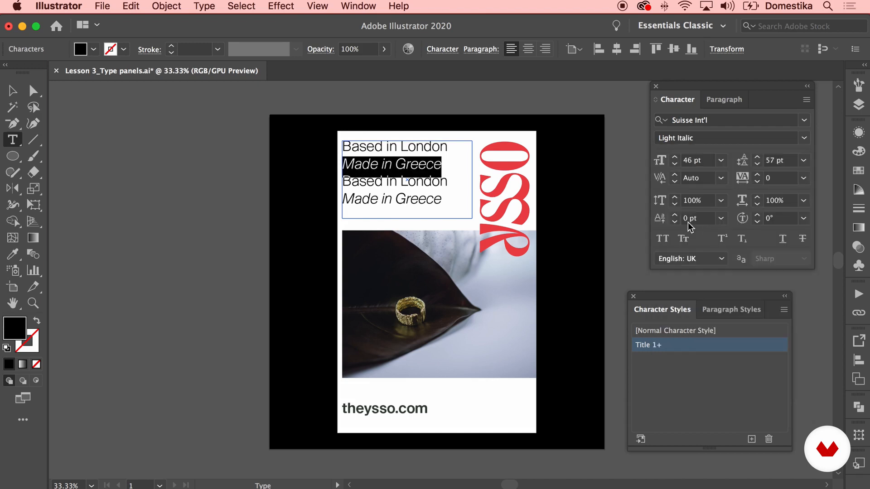
{"action": "left_click", "coordinate": [13, 90]}
{"action": "left_click", "coordinate": [199, 211]}
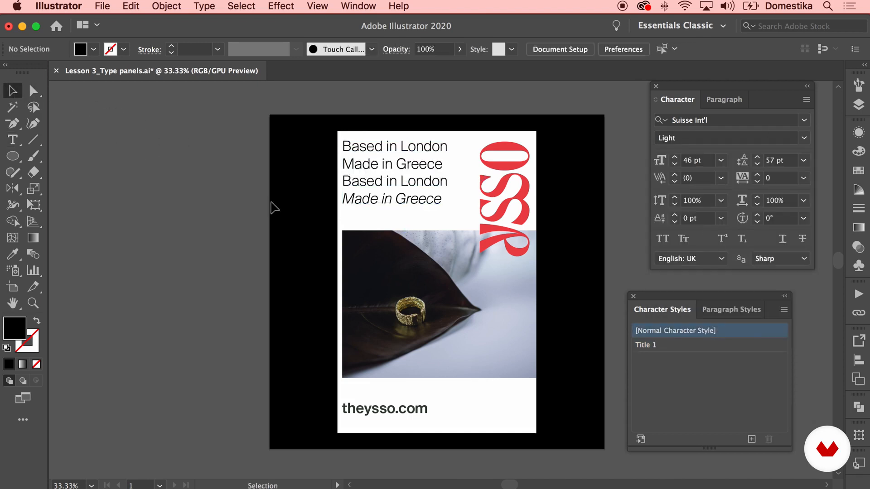
Create a character style named "Italics" from the last "Made in Greece" line
{"action": "key", "text": "t"}
{"action": "left_click_drag", "start_coordinate": [442, 199], "coordinate": [341, 199]}
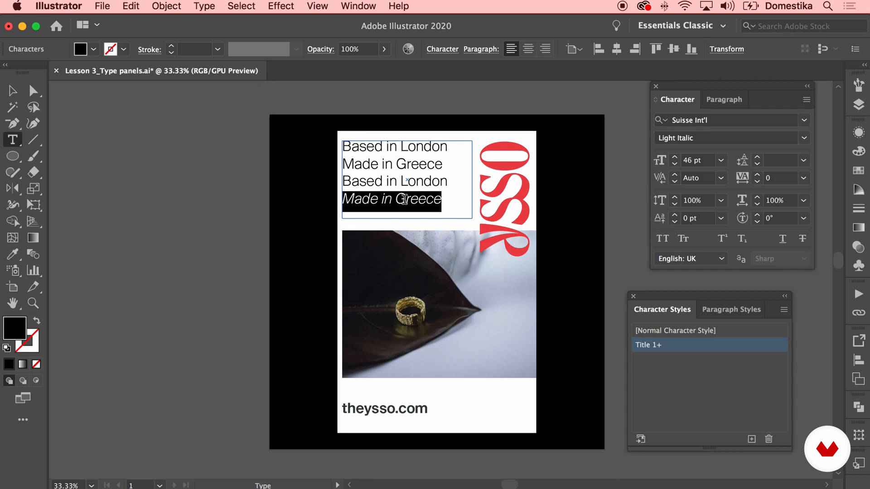
{"action": "left_click", "coordinate": [752, 439]}
{"action": "double_click", "coordinate": [682, 360]}
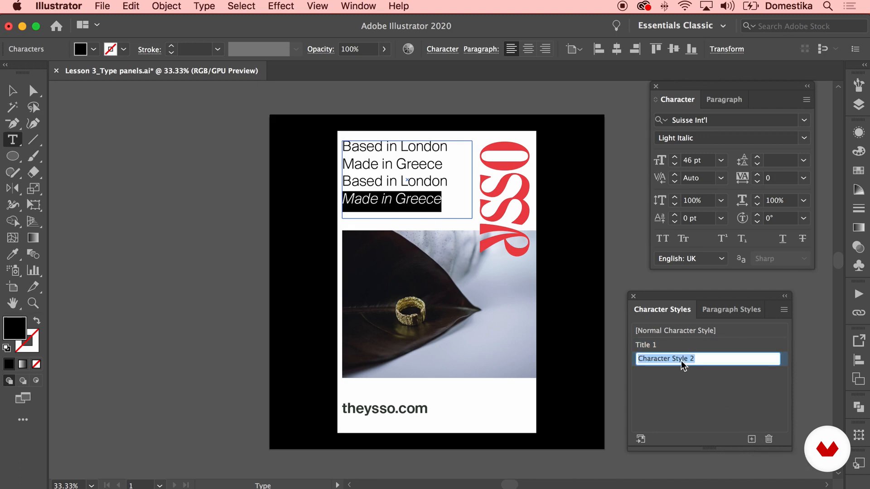
{"action": "type", "text": "Ita"}
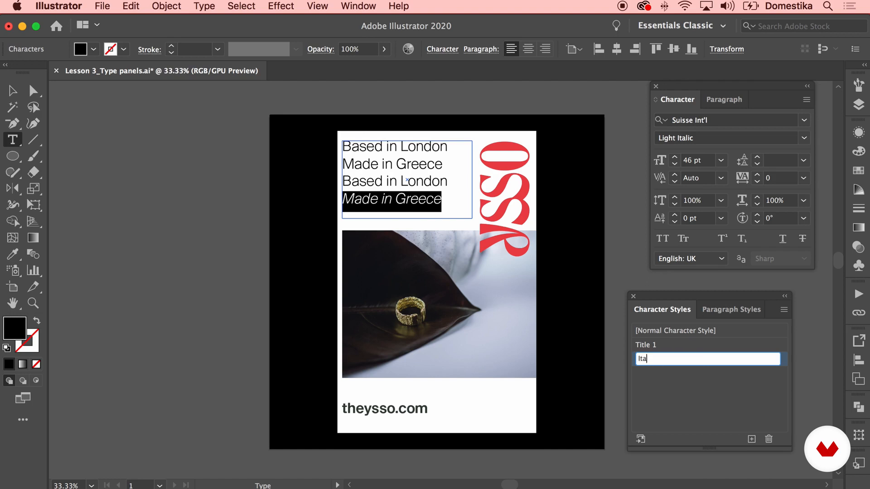
{"action": "type", "text": "lics"}
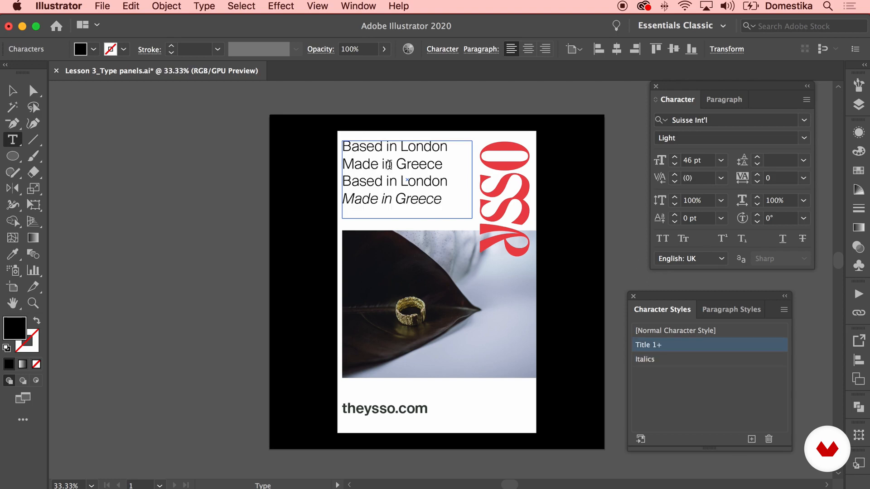
Apply the "Italics" character style to the first "Made in Greece" line and deselect the text
{"action": "triple_click", "coordinate": [387, 165]}
{"action": "left_click", "coordinate": [679, 361]}
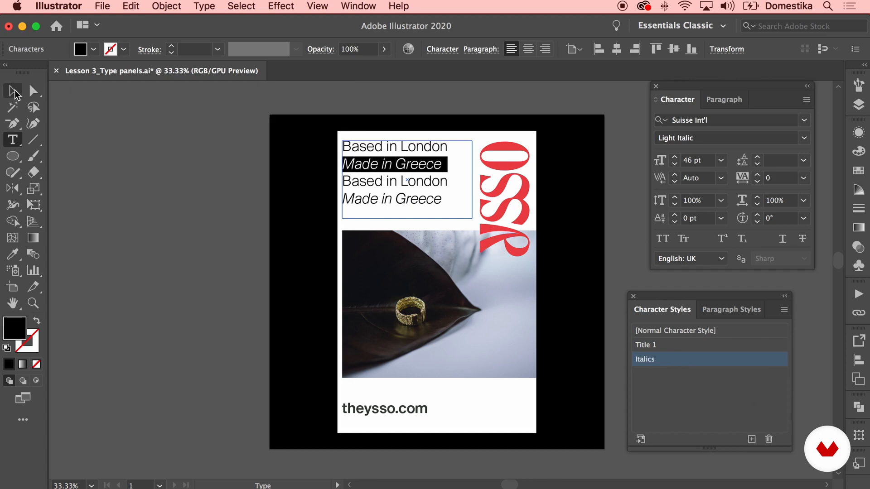
{"action": "left_click", "coordinate": [13, 90]}
{"action": "left_click", "coordinate": [125, 144]}
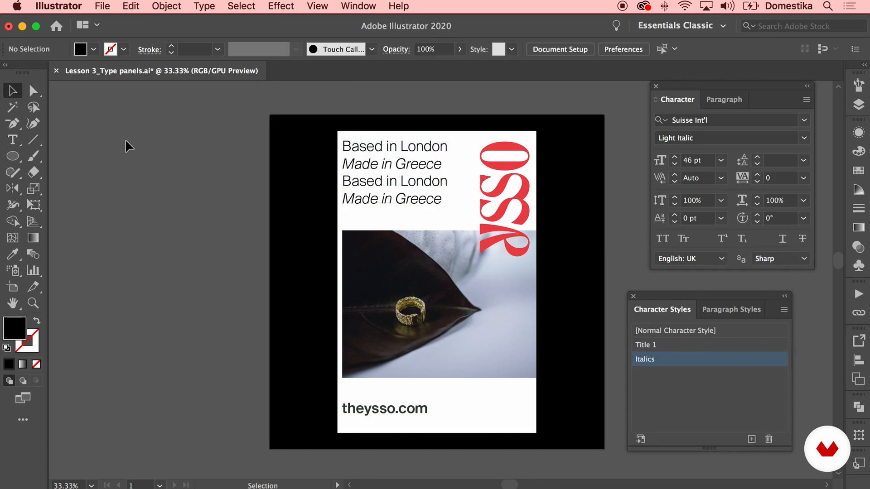